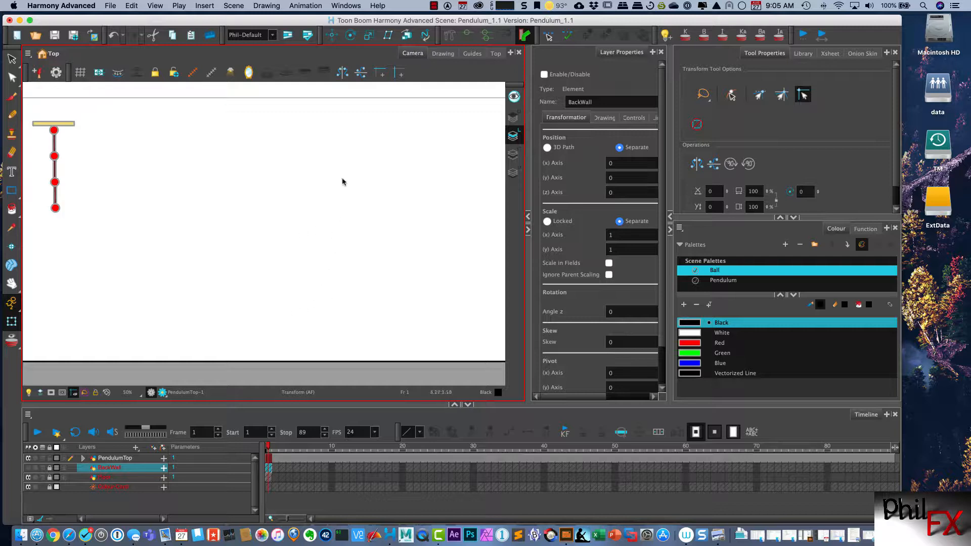
# Step: Enable Stop-Motion Keyframe mode for new keyframes and check that the option is active
pyautogui.click(318, 6)
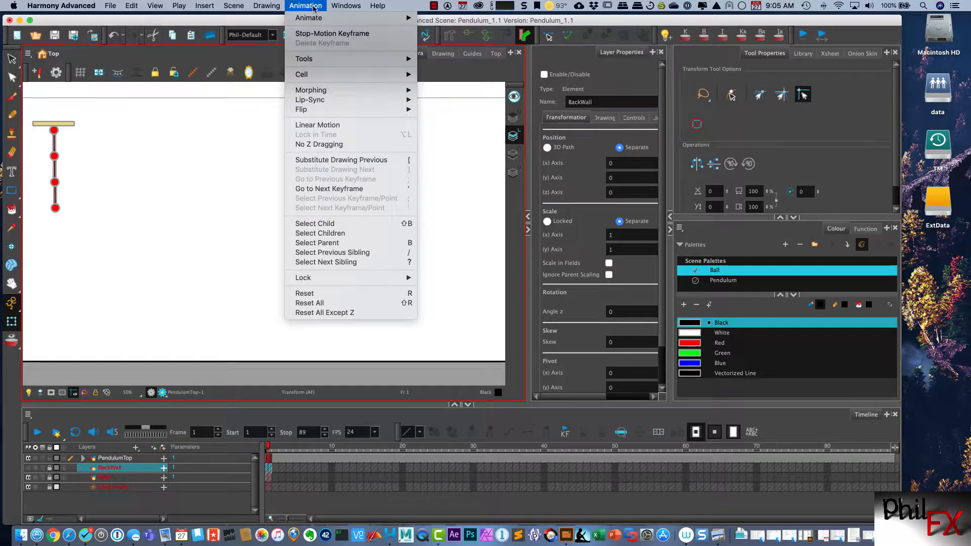
pyautogui.click(356, 37)
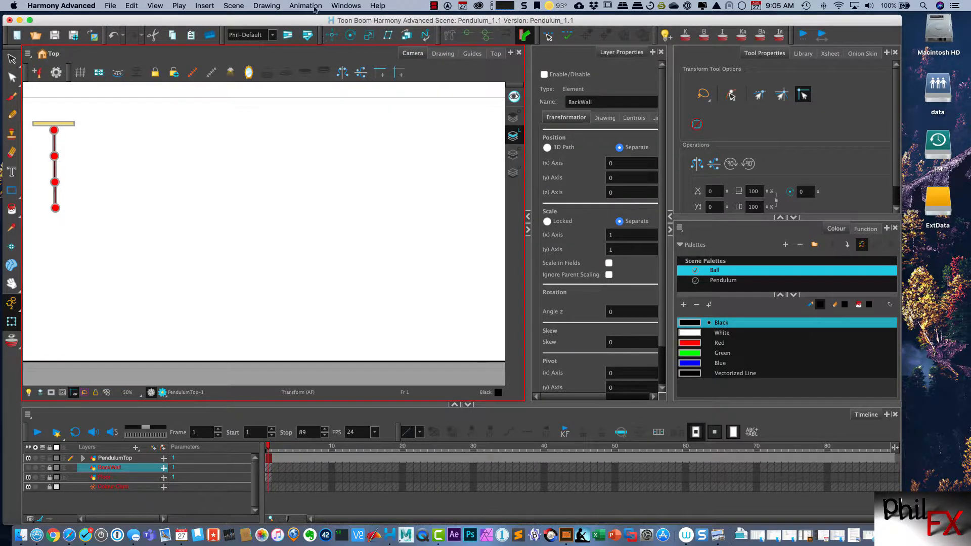
pyautogui.click(314, 7)
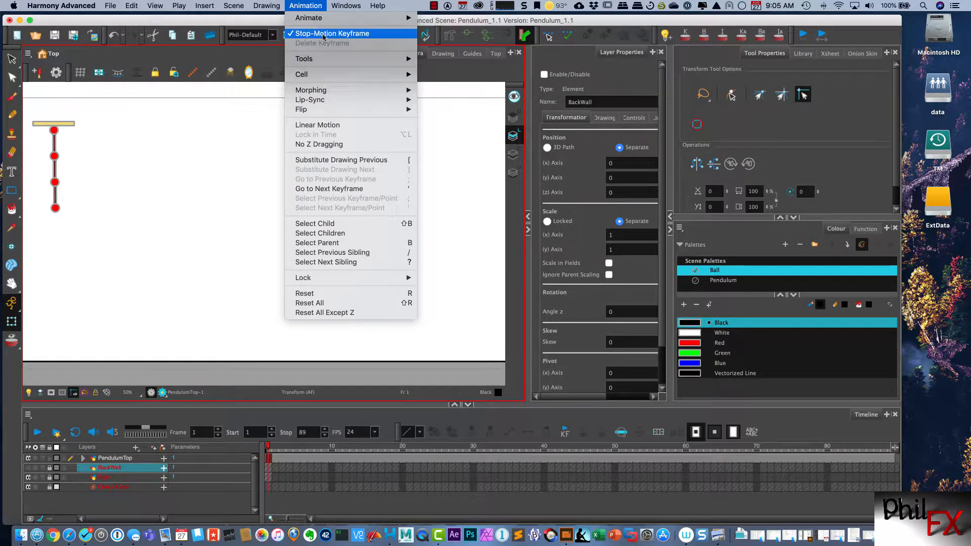
pyautogui.click(295, 7)
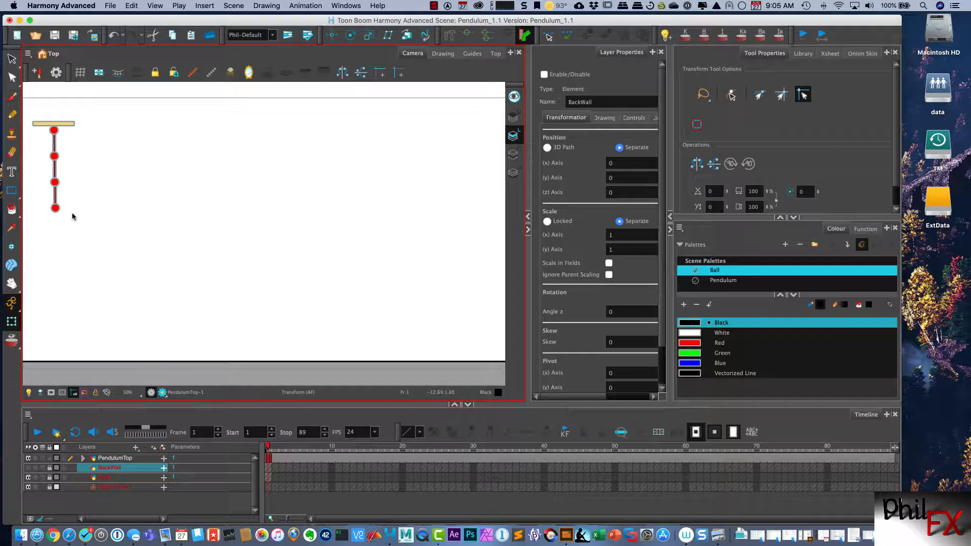
# Step: Move the whole PendulumTop hierarchy to the lower left of the scene at frame 1 and look through its child layers
pyautogui.click(12, 59)
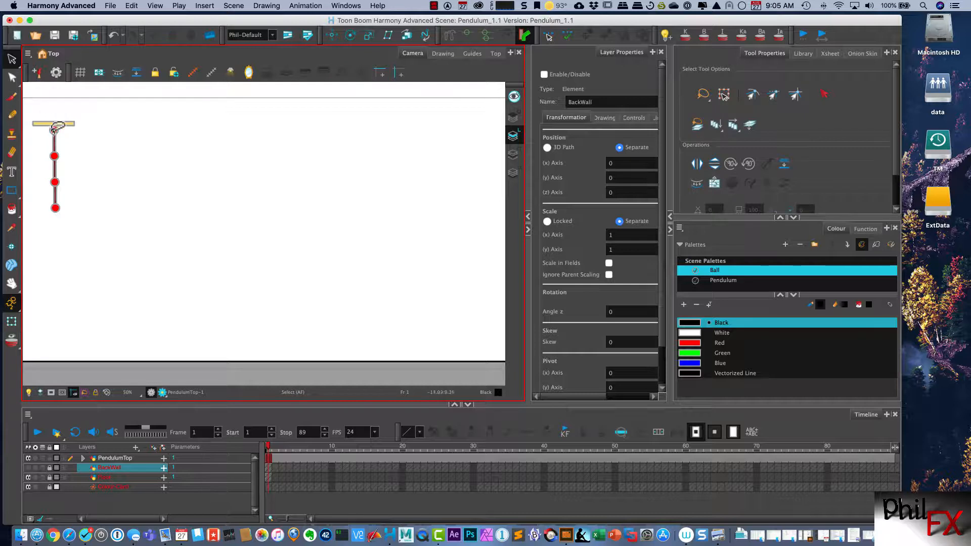
pyautogui.click(122, 459)
pyautogui.hotkey('ctrl', 'c')
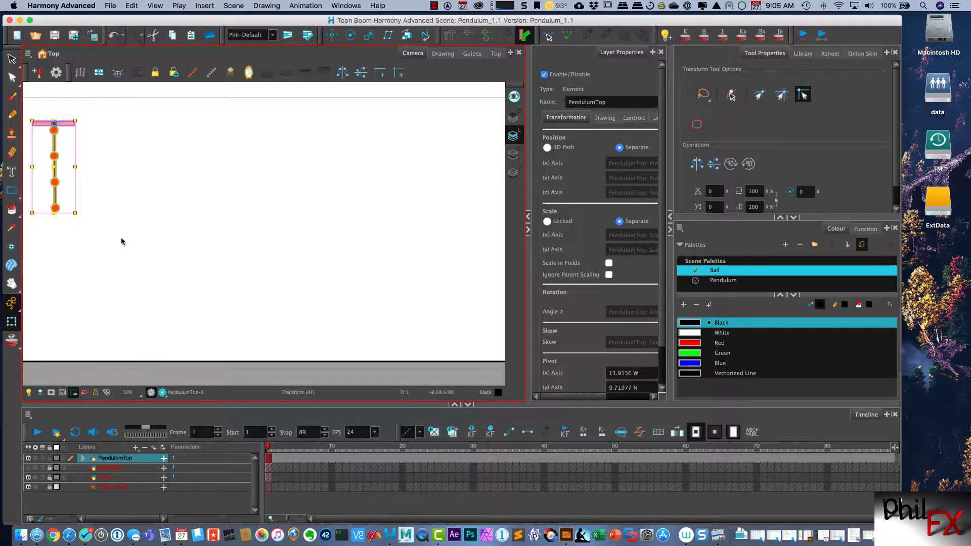
pyautogui.click(62, 133)
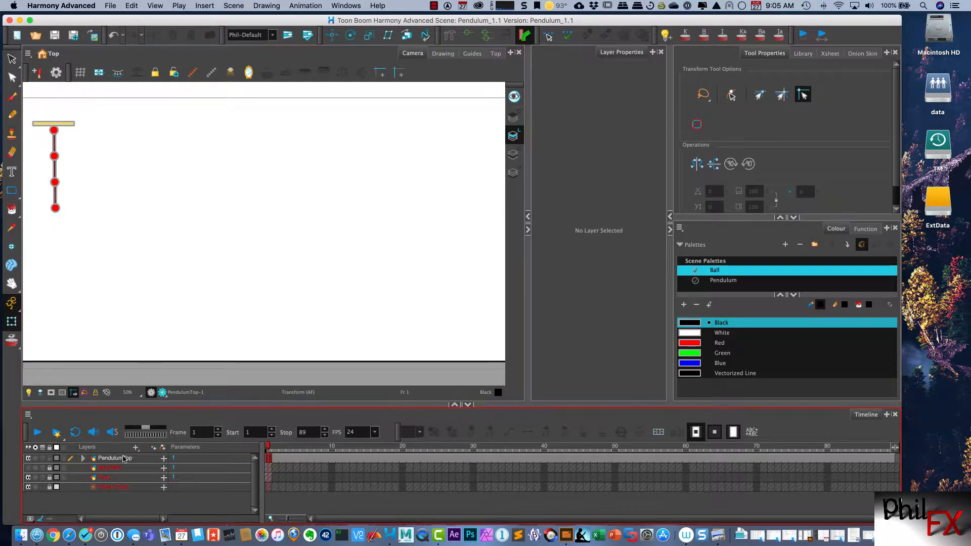
pyautogui.click(65, 139)
pyautogui.moveTo(56, 131)
pyautogui.mouseDown()
pyautogui.moveTo(71, 218)
pyautogui.moveTo(62, 254)
pyautogui.mouseUp()
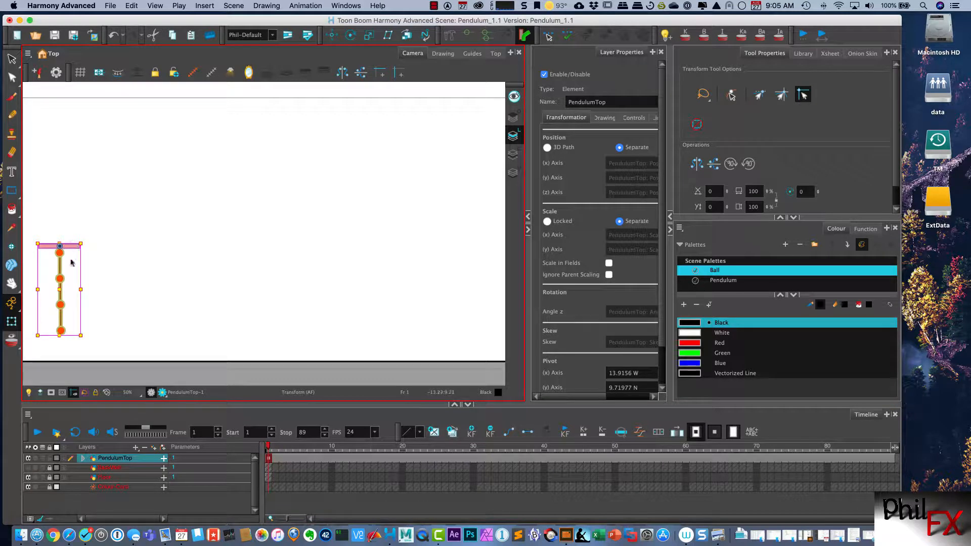
pyautogui.click(83, 458)
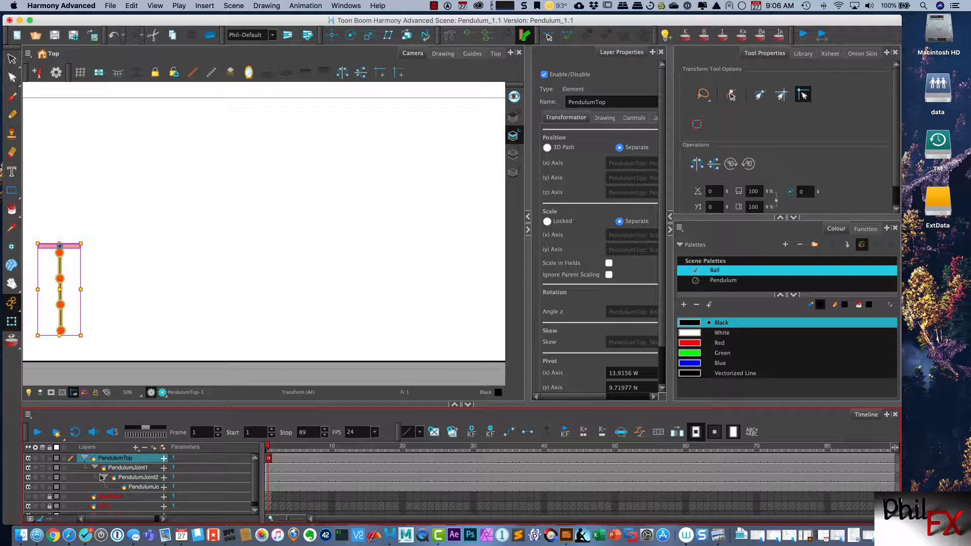
pyautogui.click(83, 460)
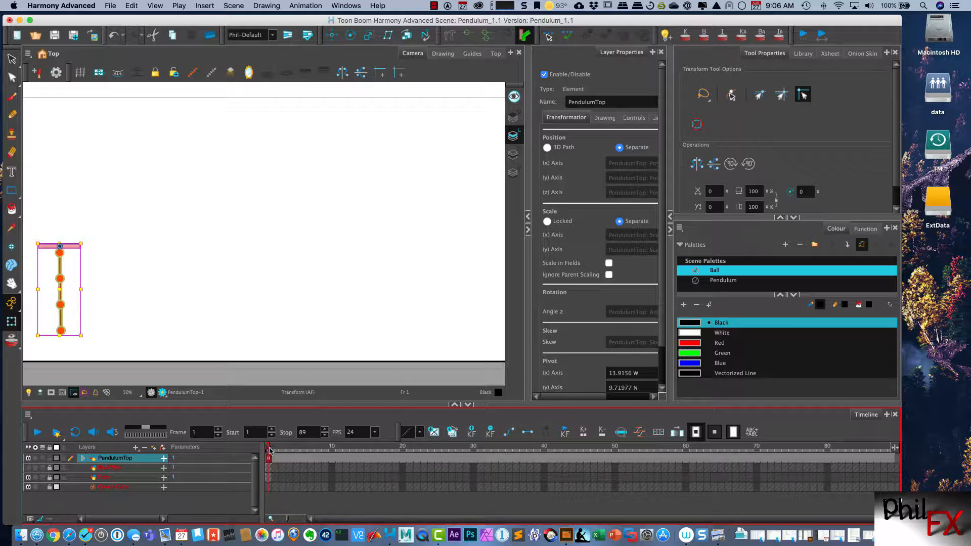
# Step: At frame 24, move the pendulum to the upper right of the scene and display its motion path
pyautogui.moveTo(268, 450); pyautogui.dragTo(428, 448)
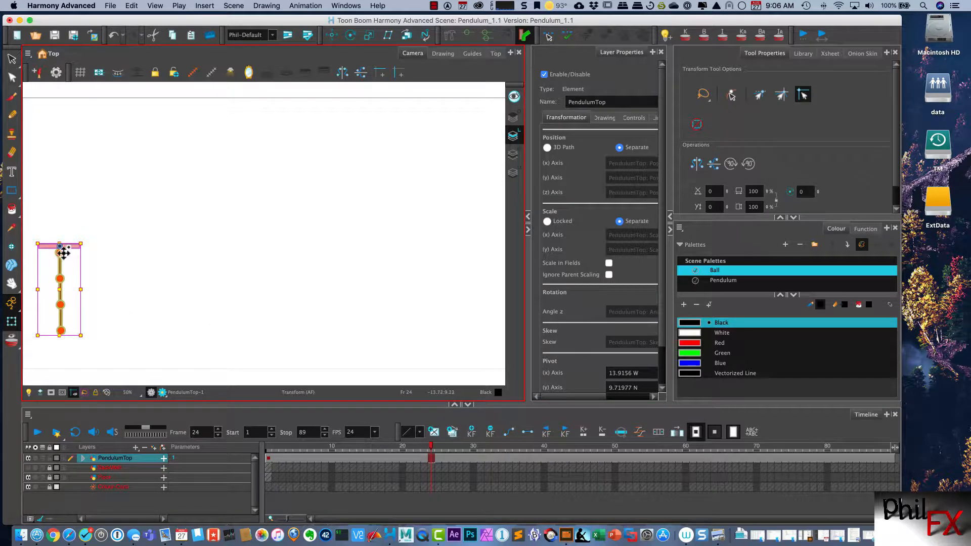
pyautogui.moveTo(62, 253); pyautogui.dragTo(340, 139)
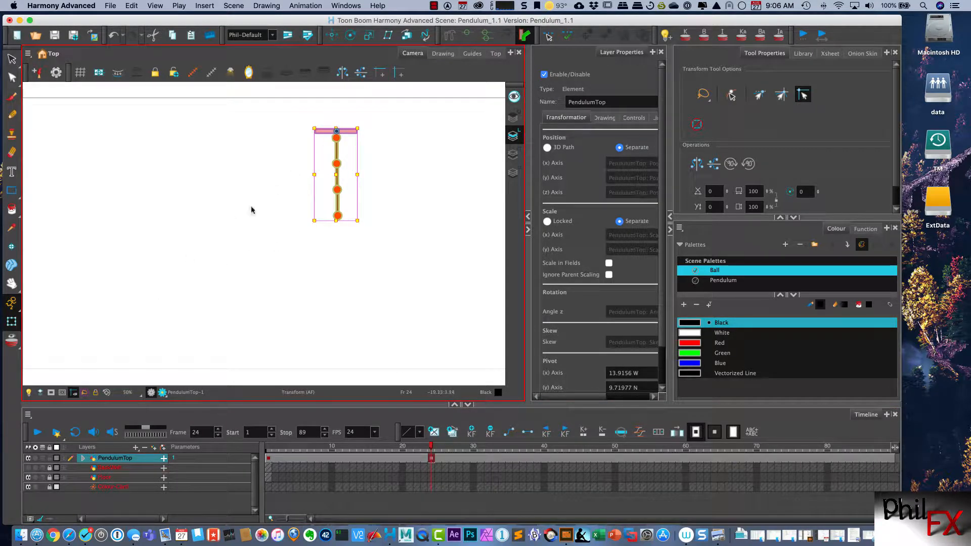
pyautogui.click(195, 71)
pyautogui.click(432, 458)
pyautogui.click(430, 458)
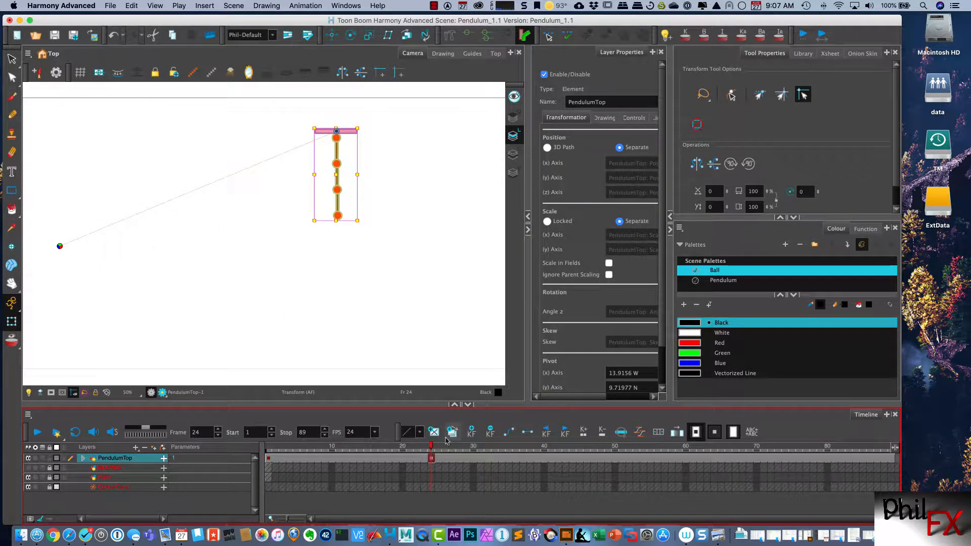
# Step: Move the pendulum to the scene's upper left at frame 48 and to its lower right at frame 72
pyautogui.moveTo(433, 447); pyautogui.dragTo(601, 451)
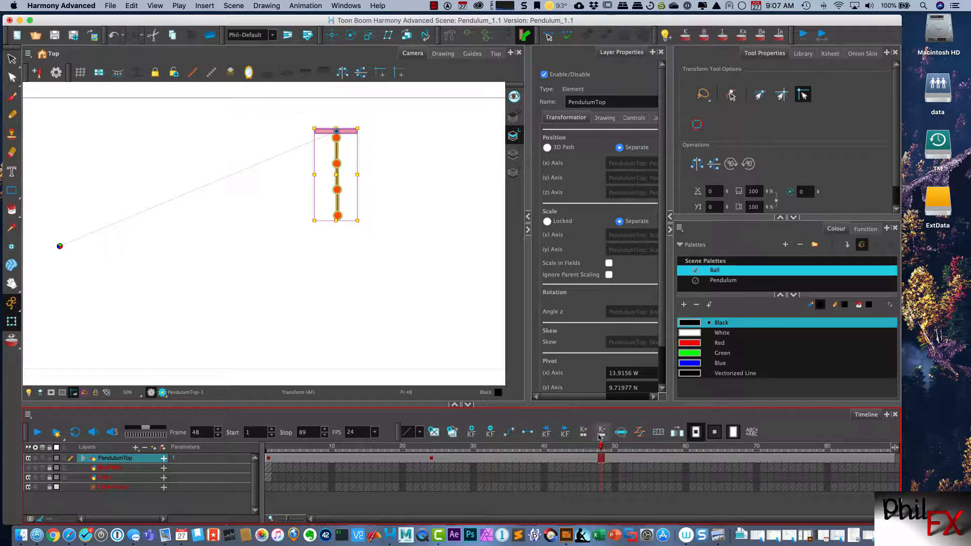
pyautogui.moveTo(337, 137); pyautogui.dragTo(130, 142)
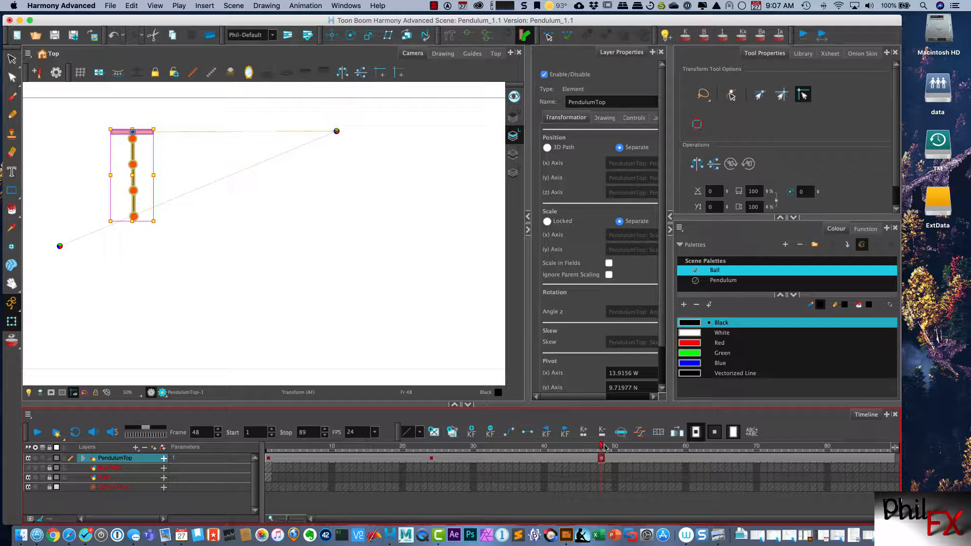
pyautogui.moveTo(601, 447); pyautogui.dragTo(768, 452)
pyautogui.moveTo(132, 133); pyautogui.dragTo(450, 257)
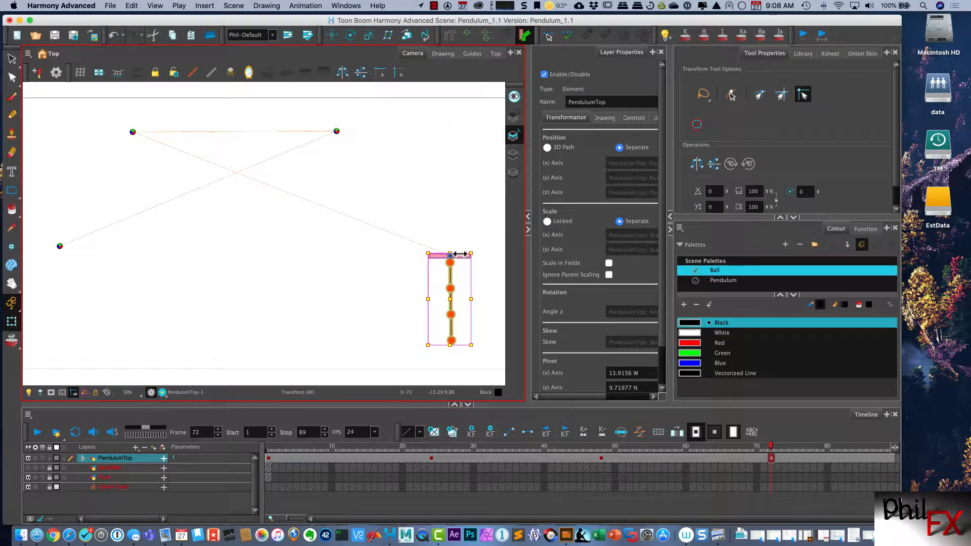
pyautogui.moveTo(456, 256); pyautogui.dragTo(458, 247)
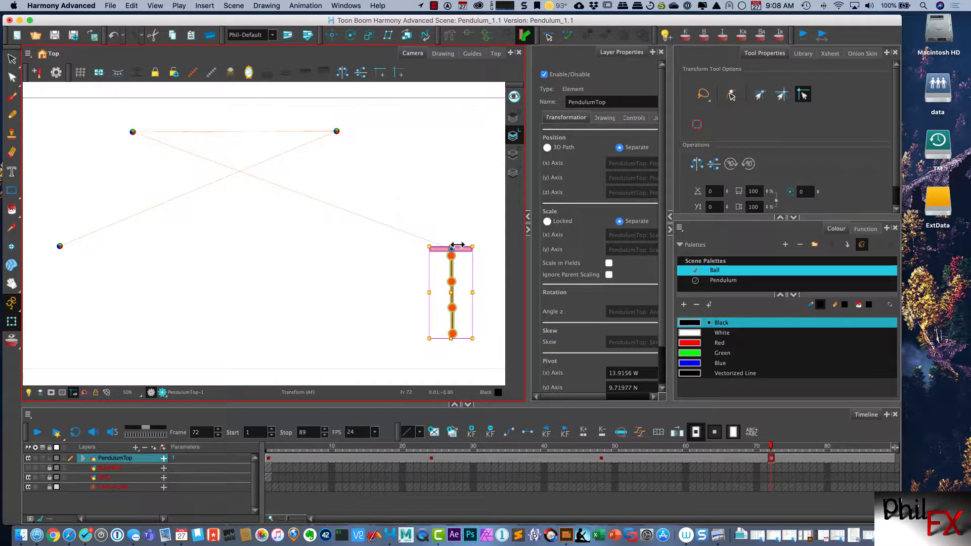
# Step: Play the pendulum animation in a loop to review the four key poses, and stop it
pyautogui.click(75, 432)
pyautogui.click(37, 432)
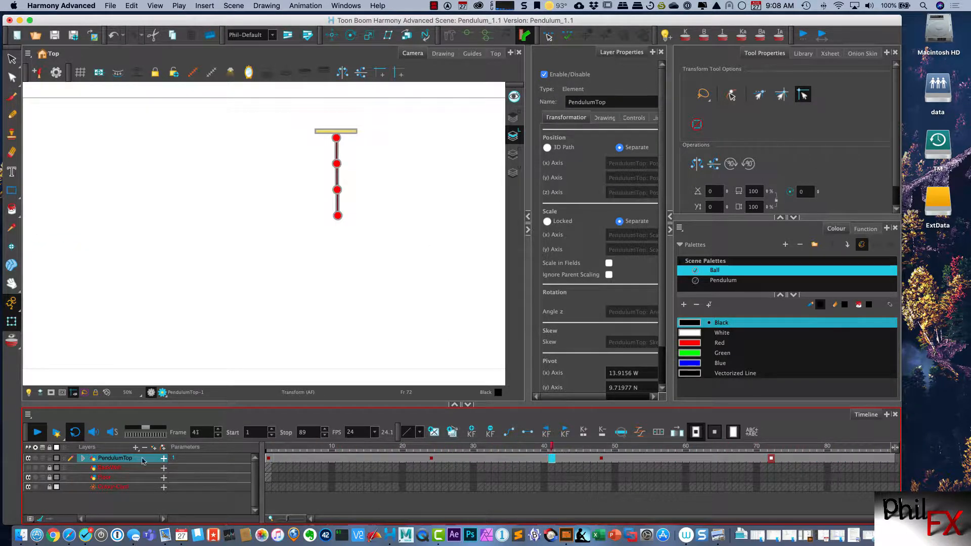
pyautogui.click(37, 432)
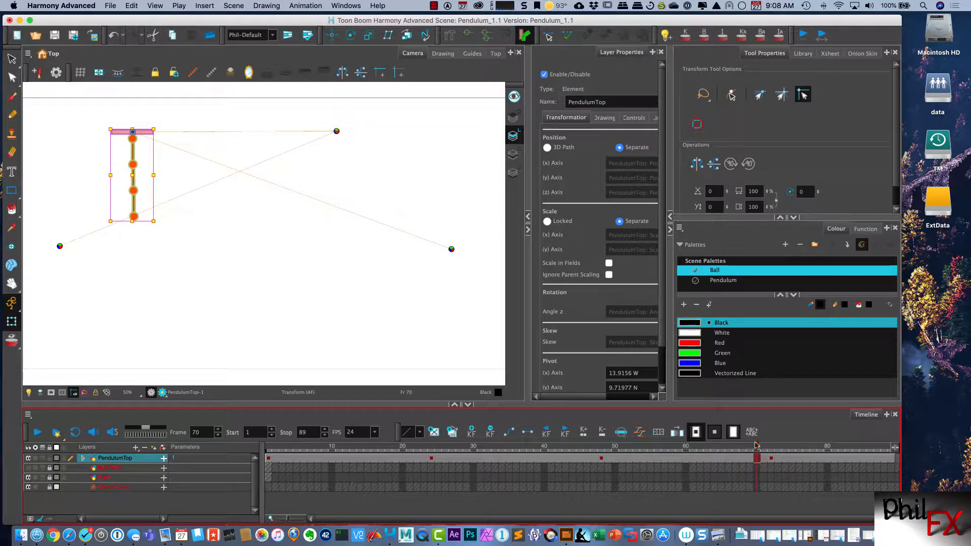
# Step: Add in-between positions for the pendulum: between the first two poses at frame 12 and slightly above the second and third at frame 36
pyautogui.moveTo(757, 445); pyautogui.dragTo(346, 475)
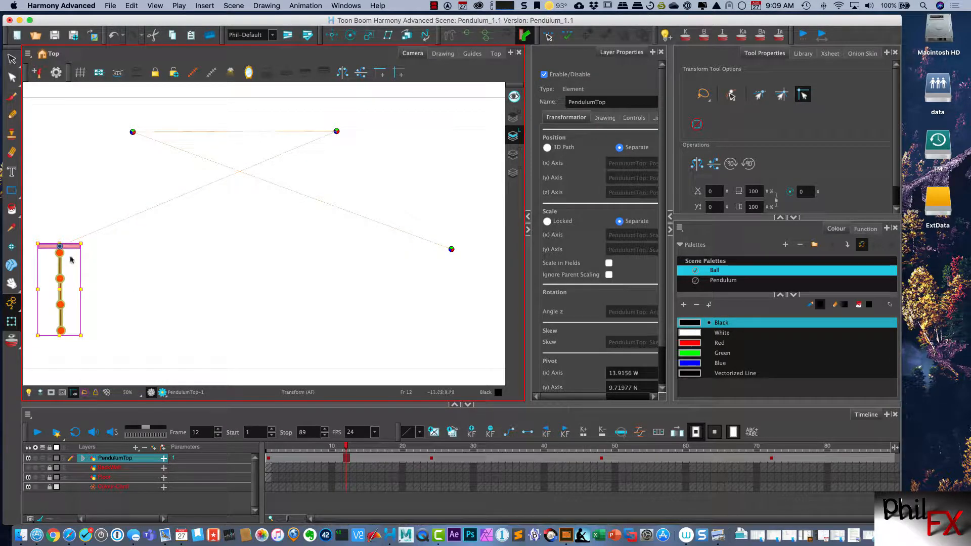
pyautogui.moveTo(62, 253)
pyautogui.mouseDown()
pyautogui.moveTo(199, 189)
pyautogui.moveTo(217, 188)
pyautogui.moveTo(221, 198)
pyautogui.moveTo(207, 191)
pyautogui.moveTo(218, 226)
pyautogui.moveTo(199, 200)
pyautogui.moveTo(222, 211)
pyautogui.mouseUp()
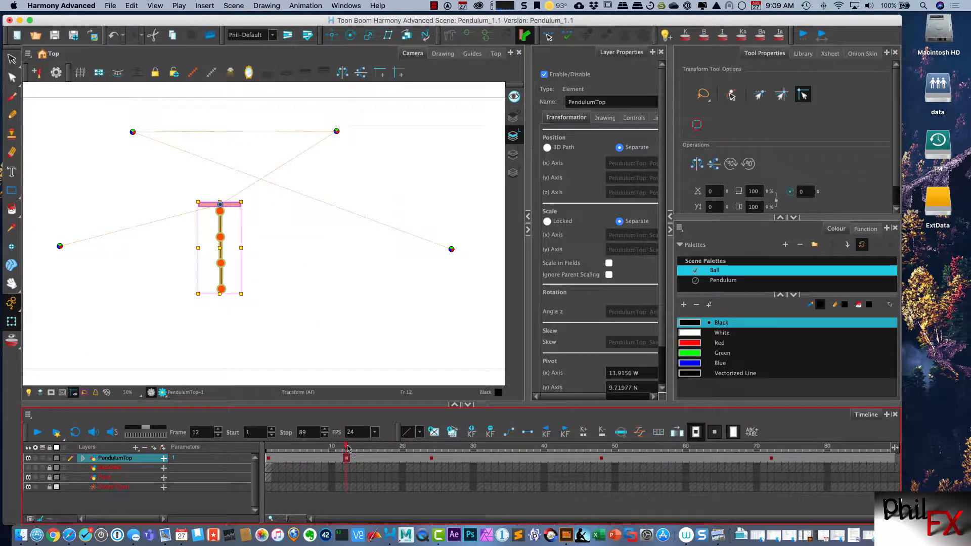
pyautogui.click(432, 459)
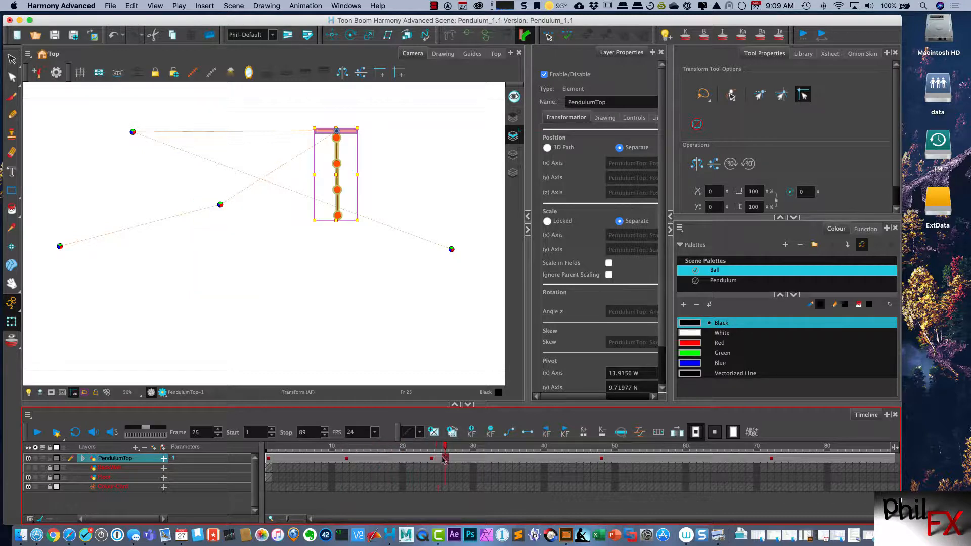
pyautogui.moveTo(434, 460); pyautogui.dragTo(514, 461)
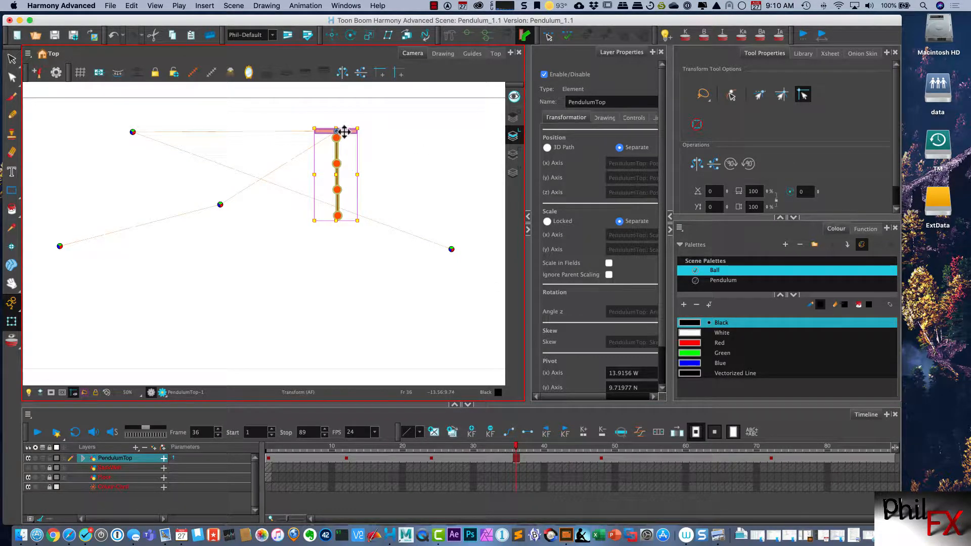
pyautogui.moveTo(345, 131); pyautogui.dragTo(260, 116)
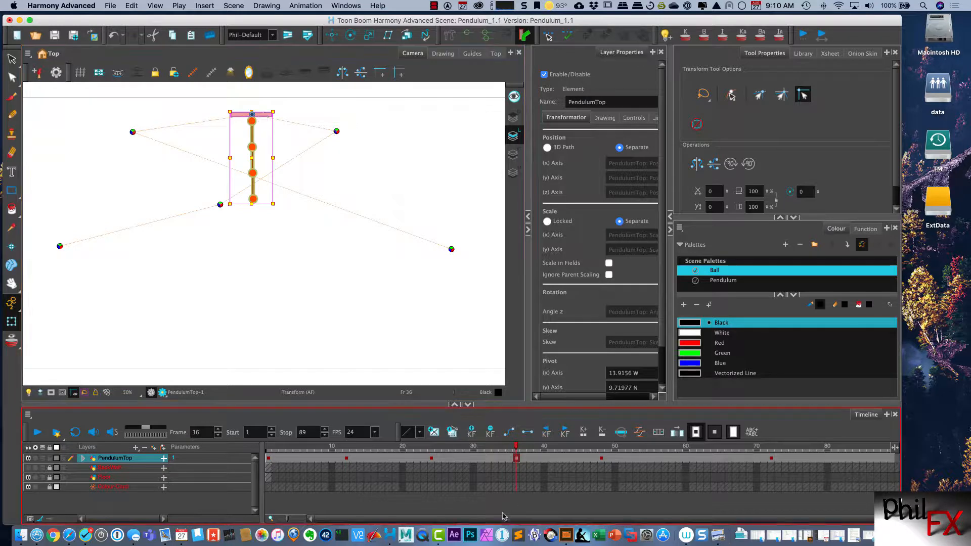
# Step: At frame 60, move the pendulum to an in-between position near the scene's centre, below the straight path to the last pose
pyautogui.moveTo(516, 446); pyautogui.dragTo(601, 457)
pyautogui.click(601, 458)
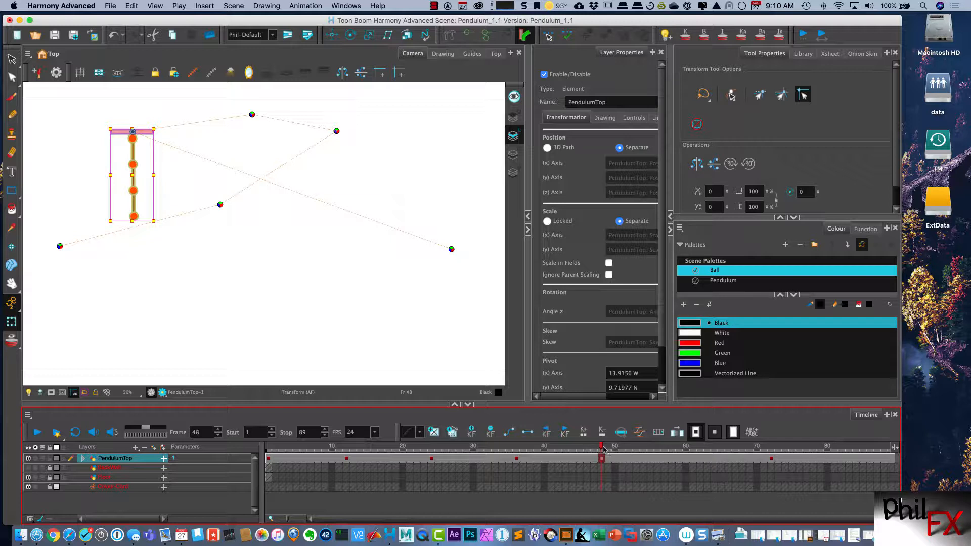
pyautogui.moveTo(601, 447); pyautogui.dragTo(683, 454)
pyautogui.moveTo(140, 133)
pyautogui.mouseDown()
pyautogui.moveTo(254, 227)
pyautogui.moveTo(290, 221)
pyautogui.mouseUp()
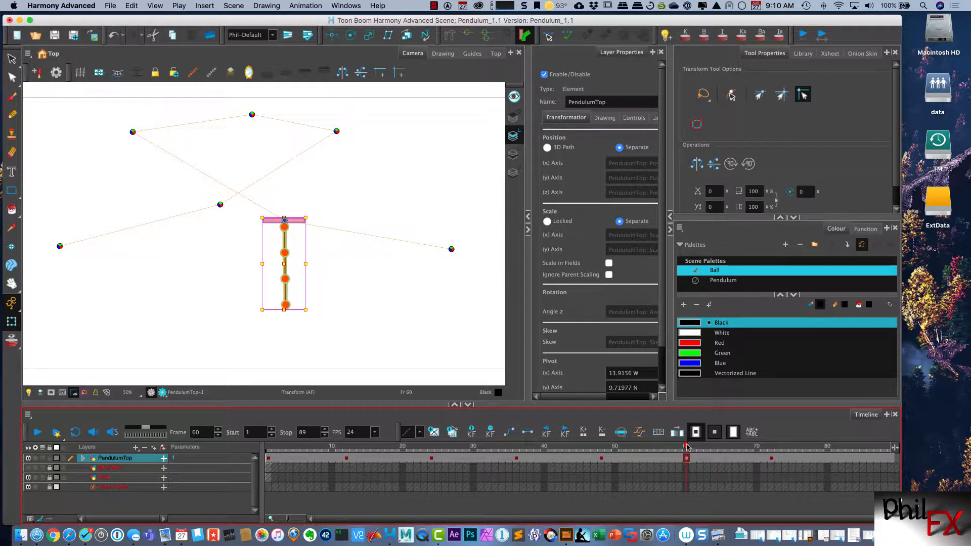
# Step: Check the pose at frame 72 and play the animation in a loop to review the in-between positions
pyautogui.moveTo(687, 447); pyautogui.dragTo(769, 448)
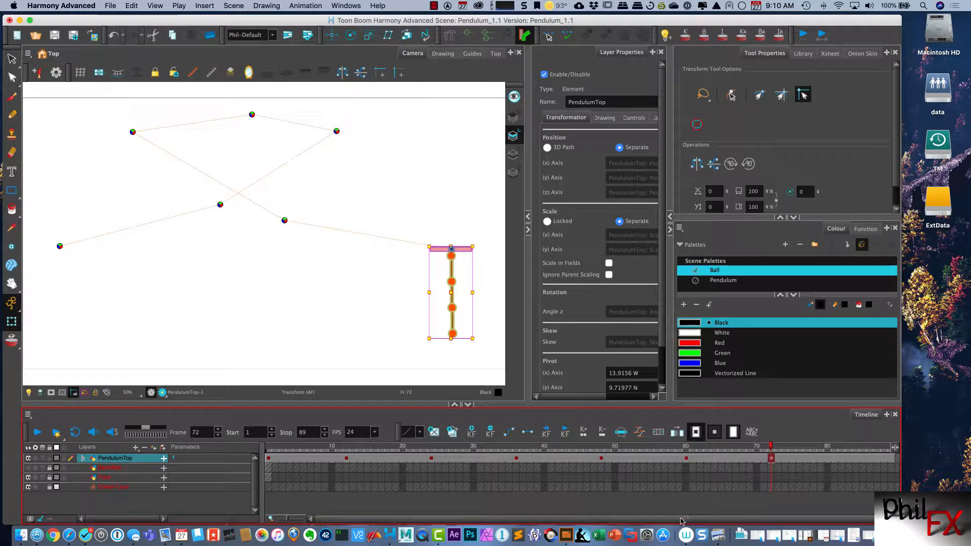
pyautogui.click(75, 433)
pyautogui.click(37, 432)
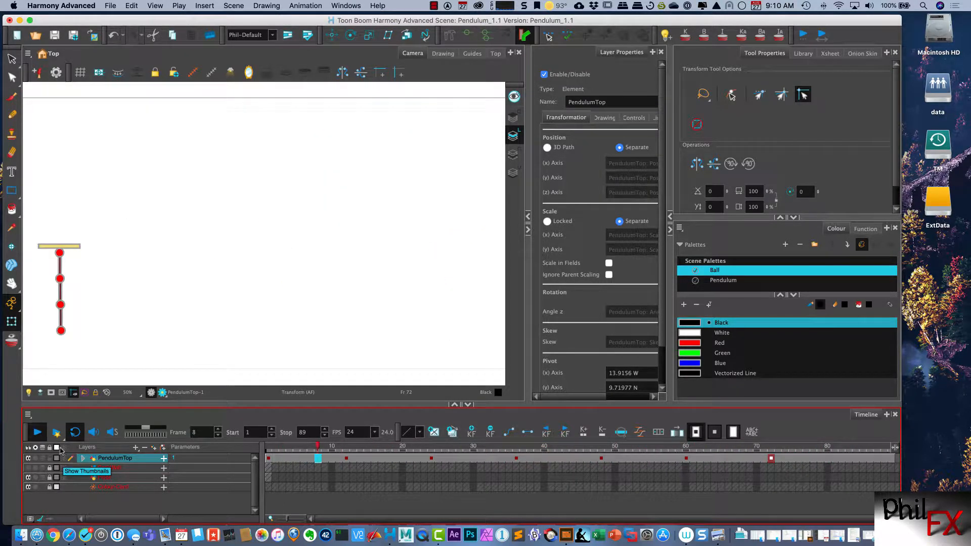
pyautogui.click(59, 433)
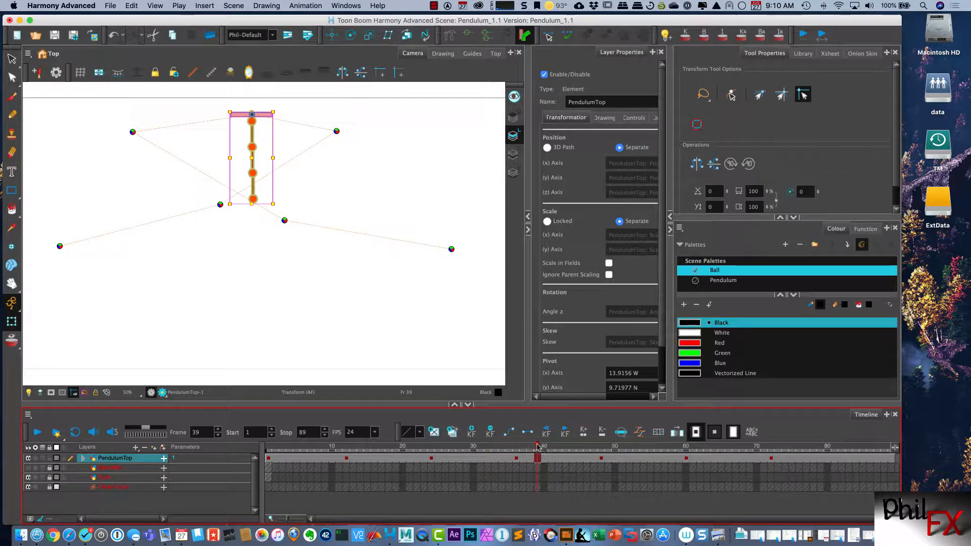
# Step: Add a keyframe at frame 1 on PendulumJoint1, PendulumJoint2 and the joint layer nested beneath them
pyautogui.moveTo(542, 450); pyautogui.dragTo(268, 451)
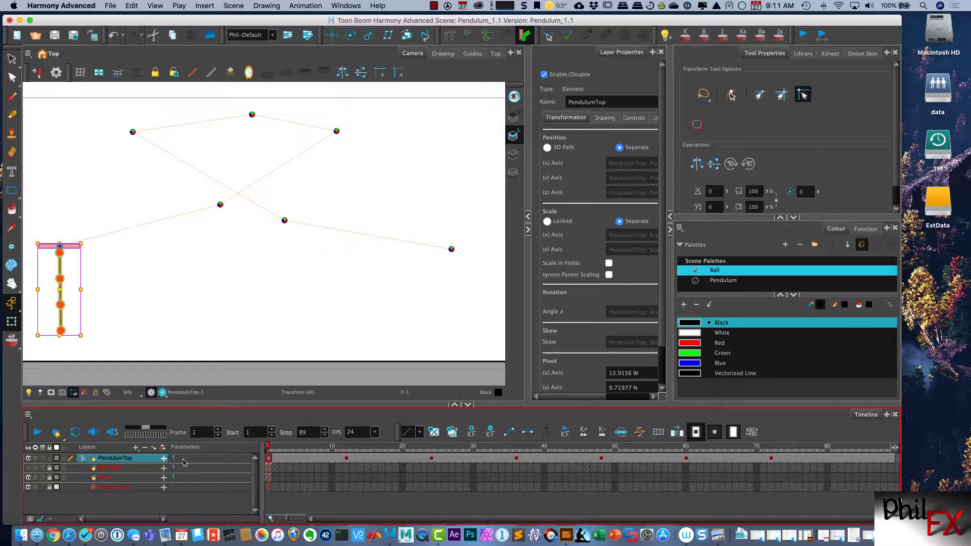
pyautogui.click(83, 458)
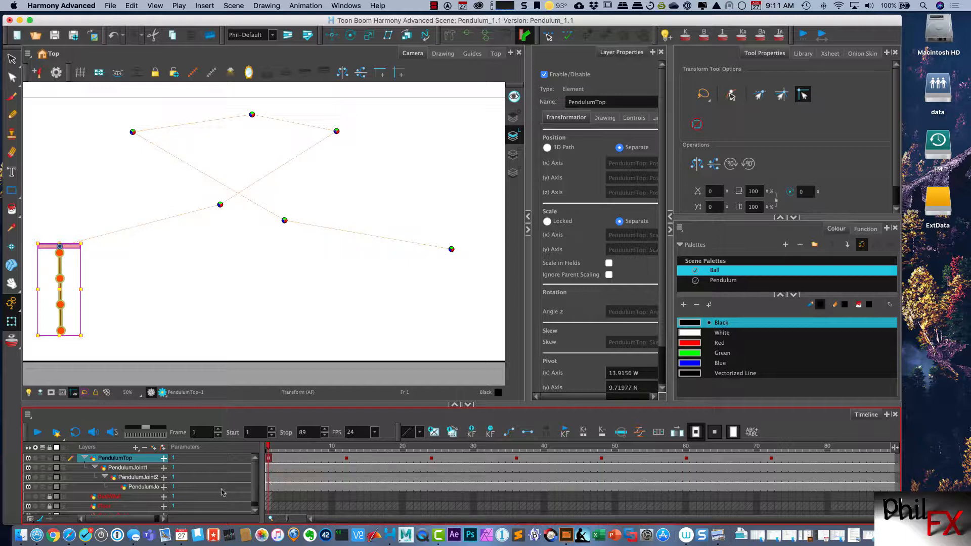
pyautogui.click(135, 469)
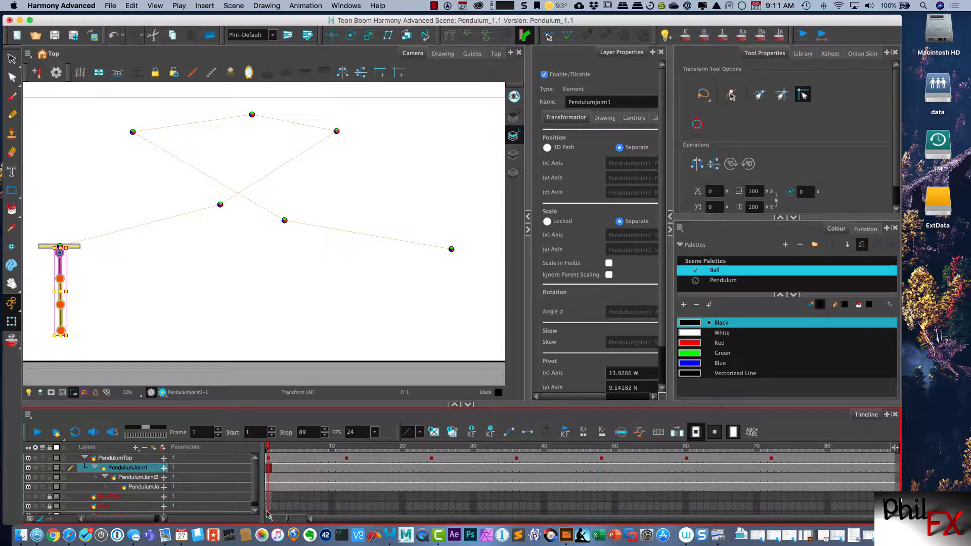
pyautogui.keyDown('shift'); pyautogui.click(148, 478); pyautogui.keyUp('shift')
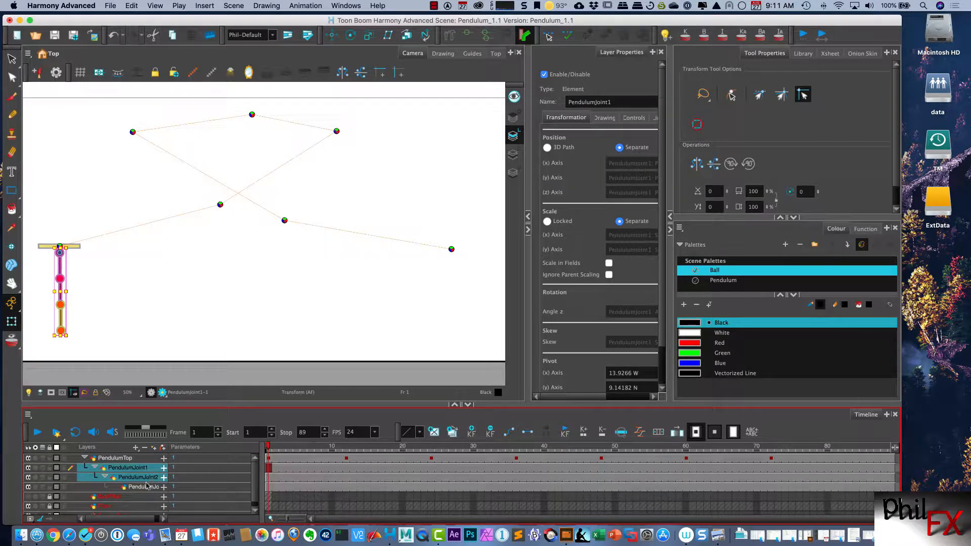
pyautogui.keyDown('shift'); pyautogui.click(147, 487); pyautogui.keyUp('shift')
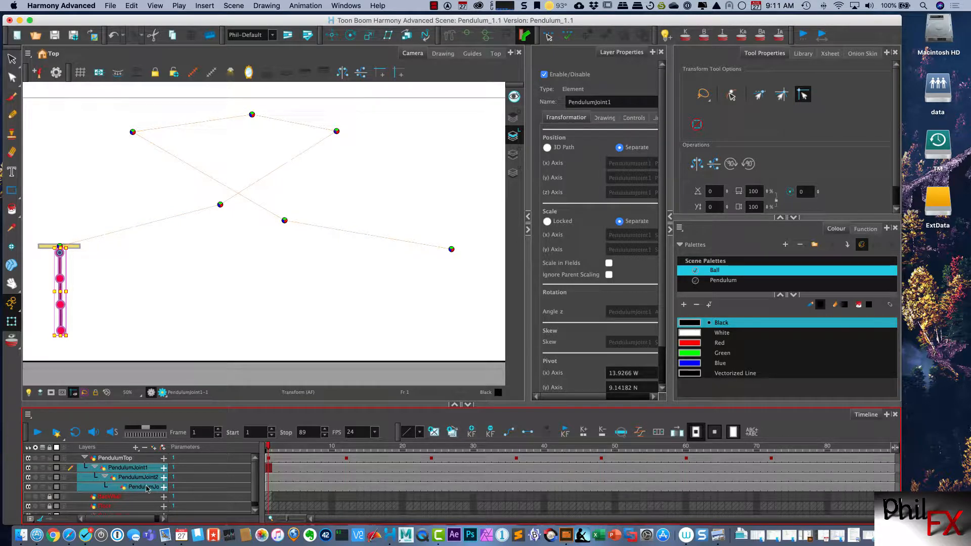
pyautogui.click(471, 433)
# Step: At frame 12, rotate PendulumJoint1, PendulumJoint2 and PendulumJoint3 in turn so the chain curves progressively toward the scene's left side
pyautogui.moveTo(267, 447); pyautogui.dragTo(347, 449)
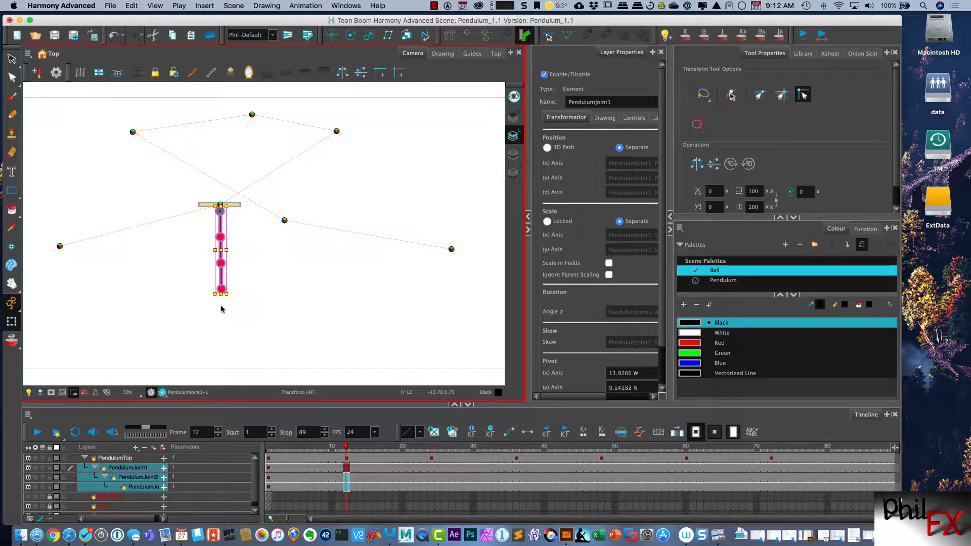
pyautogui.click(347, 450)
pyautogui.click(130, 468)
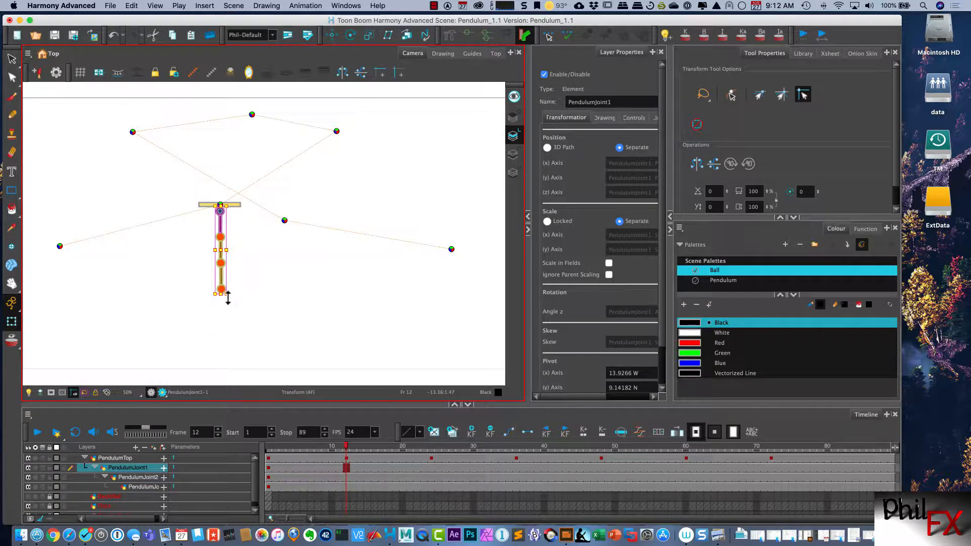
pyautogui.moveTo(232, 300); pyautogui.dragTo(193, 292)
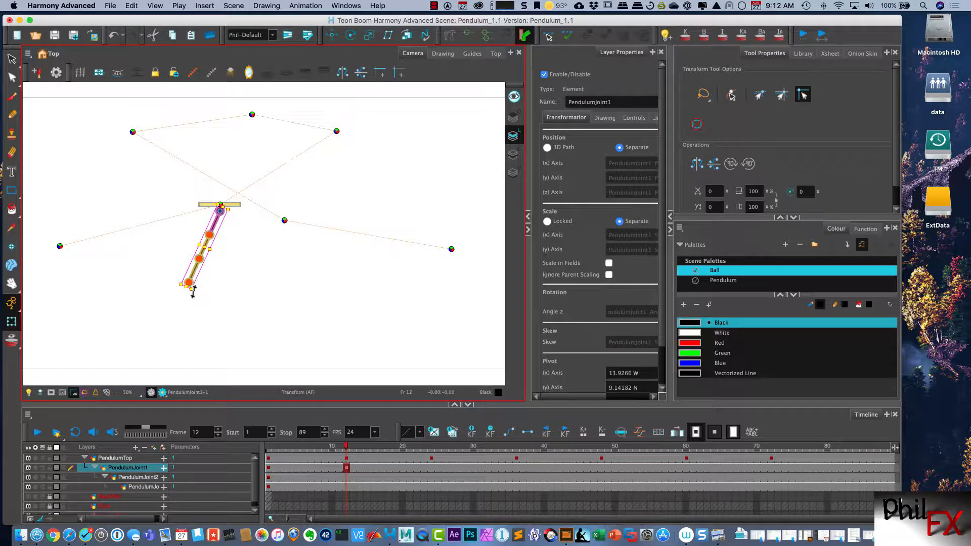
pyautogui.click(146, 477)
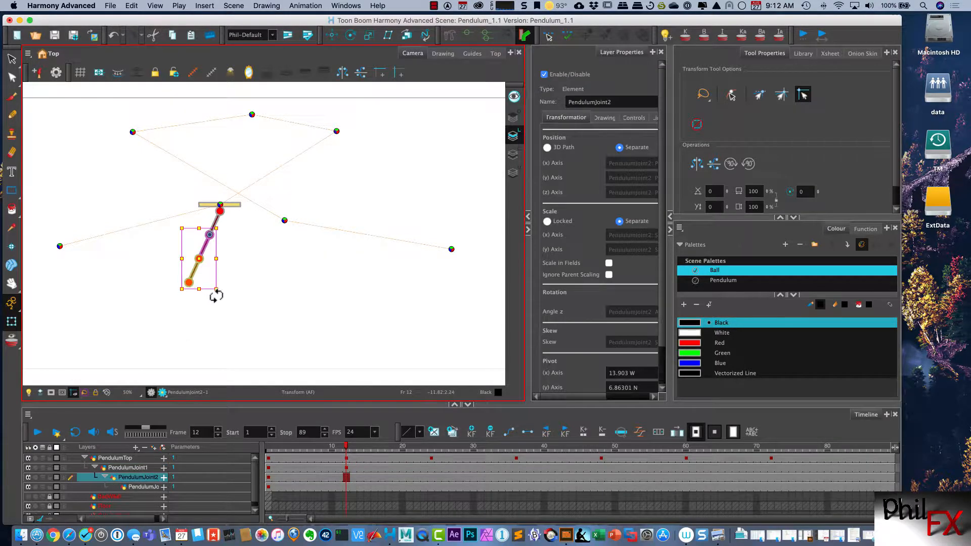
pyautogui.moveTo(217, 295); pyautogui.dragTo(180, 277)
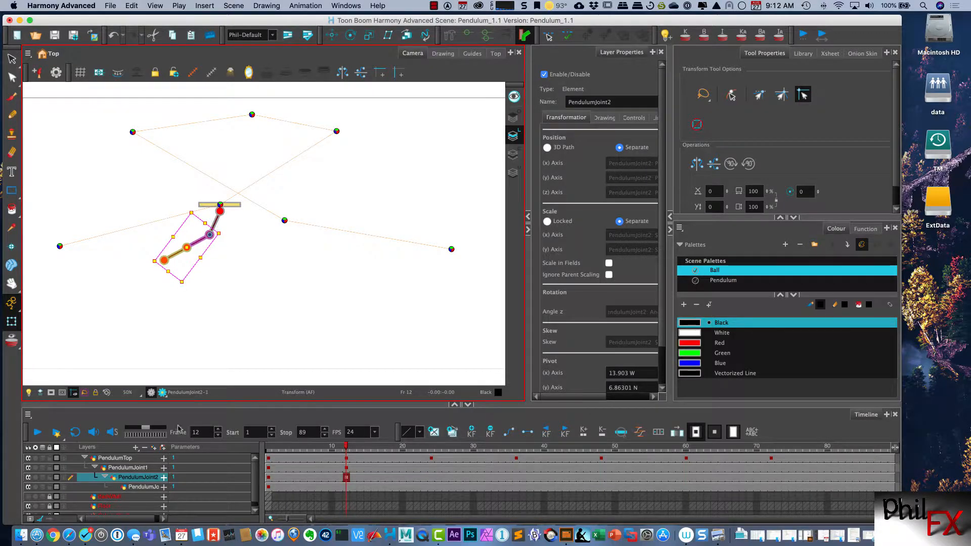
pyautogui.click(154, 487)
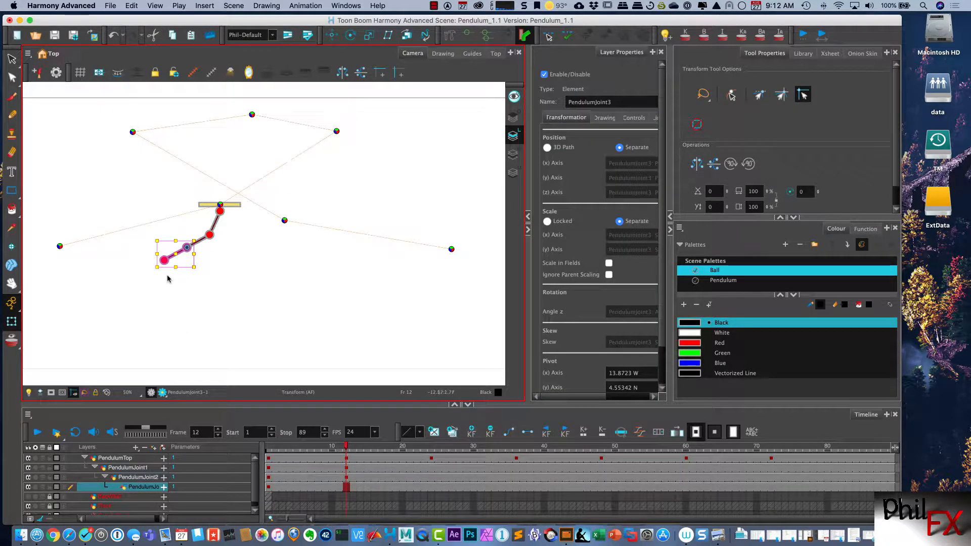
pyautogui.moveTo(154, 272); pyautogui.dragTo(134, 260)
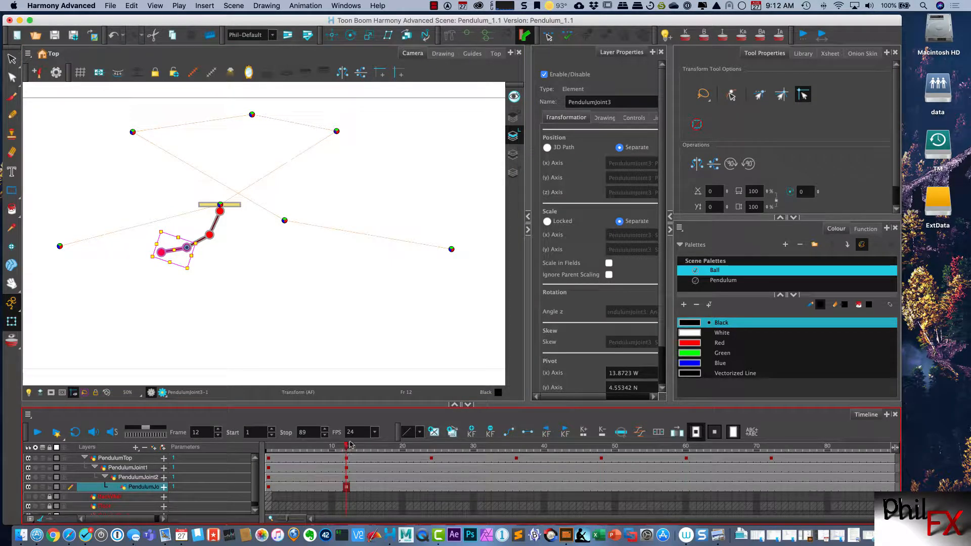
# Step: Compare the pendulum poses at frames 1, 2, 12 and 24 to check how the keyed joints carry over between keyframes
pyautogui.moveTo(346, 447); pyautogui.dragTo(268, 445)
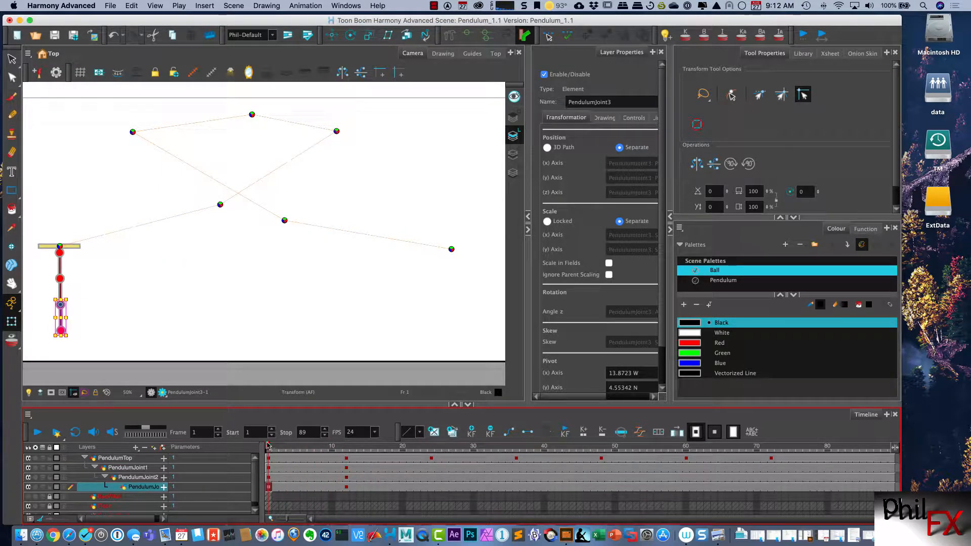
pyautogui.press('.')
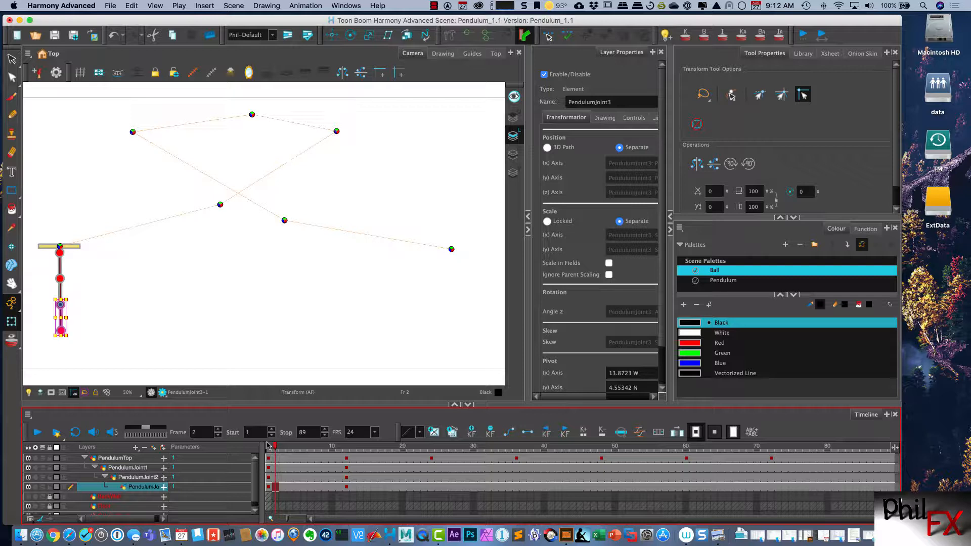
pyautogui.moveTo(275, 449); pyautogui.dragTo(346, 447)
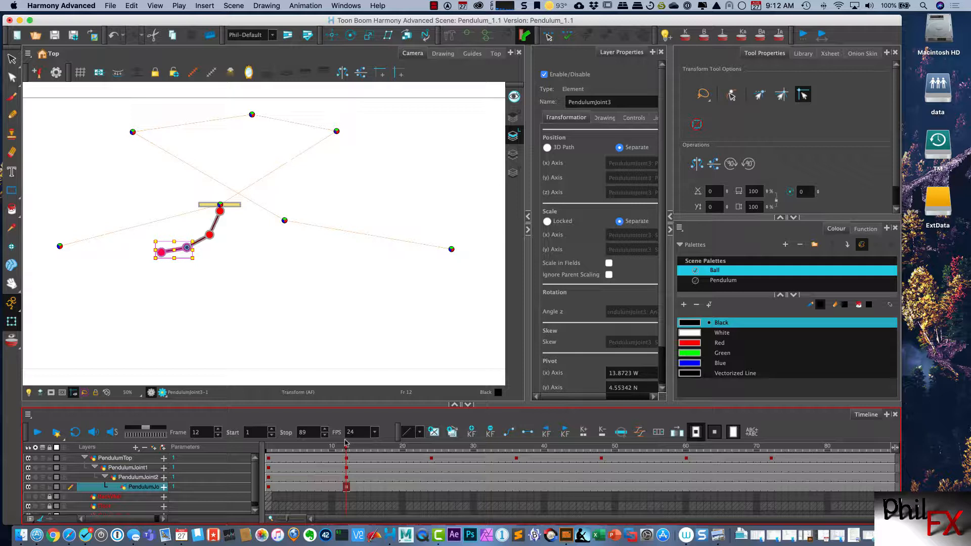
pyautogui.press('b')
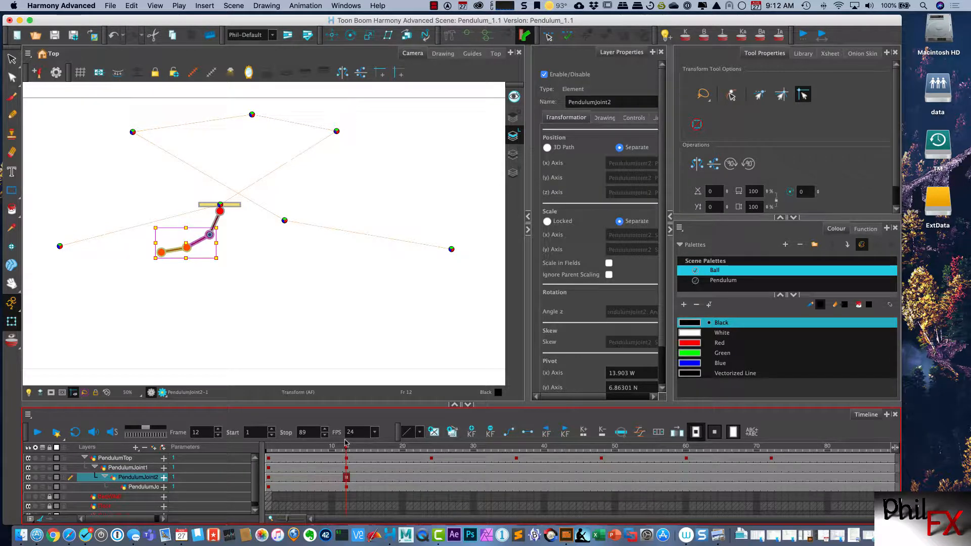
pyautogui.press('l')
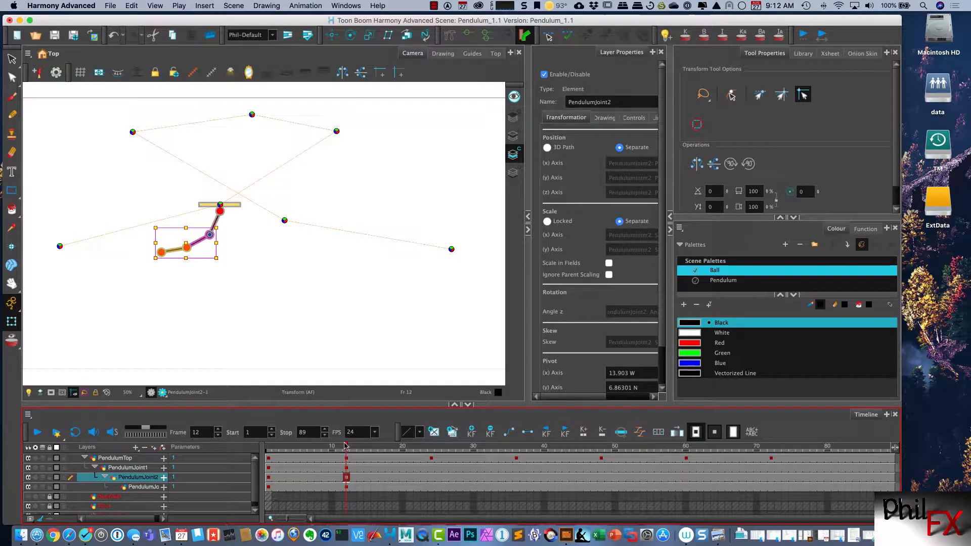
pyautogui.moveTo(347, 446)
pyautogui.mouseDown()
pyautogui.moveTo(270, 447)
pyautogui.moveTo(344, 445)
pyautogui.mouseUp()
pyautogui.moveTo(345, 446); pyautogui.dragTo(431, 452)
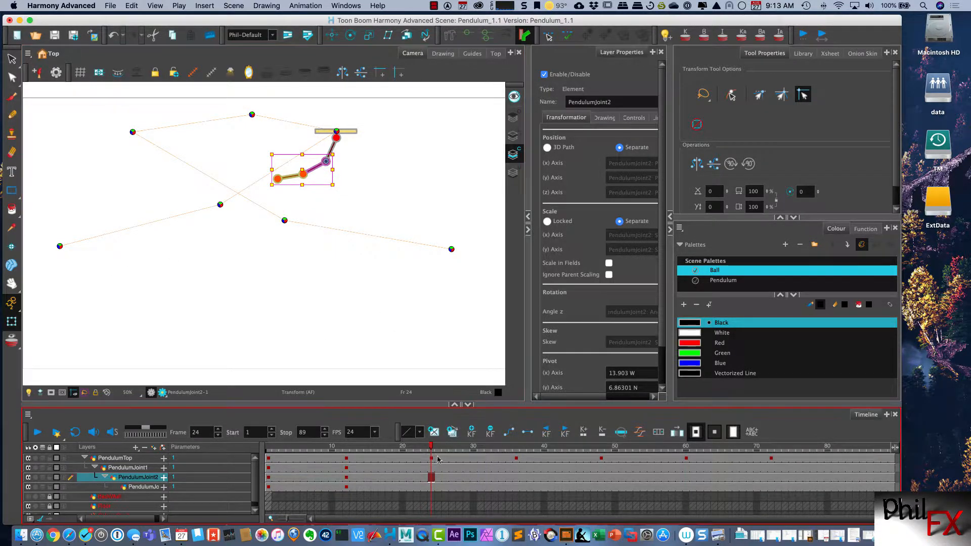
pyautogui.click(346, 448)
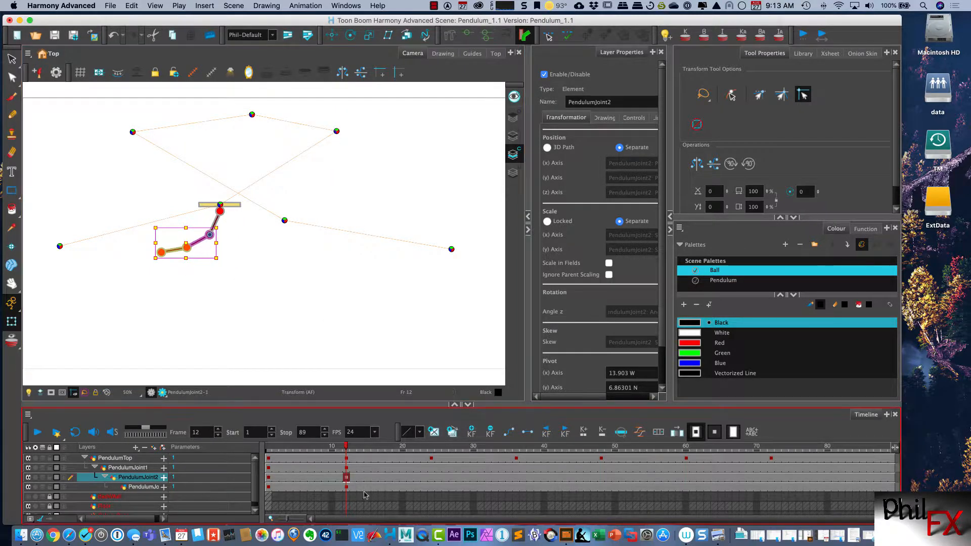
# Step: At frame 24, rotate PendulumJoint1, PendulumJoint2 and PendulumJoint3 closer to vertical, leaving the chain trailing slightly toward the scene's left
pyautogui.moveTo(346, 448); pyautogui.dragTo(431, 447)
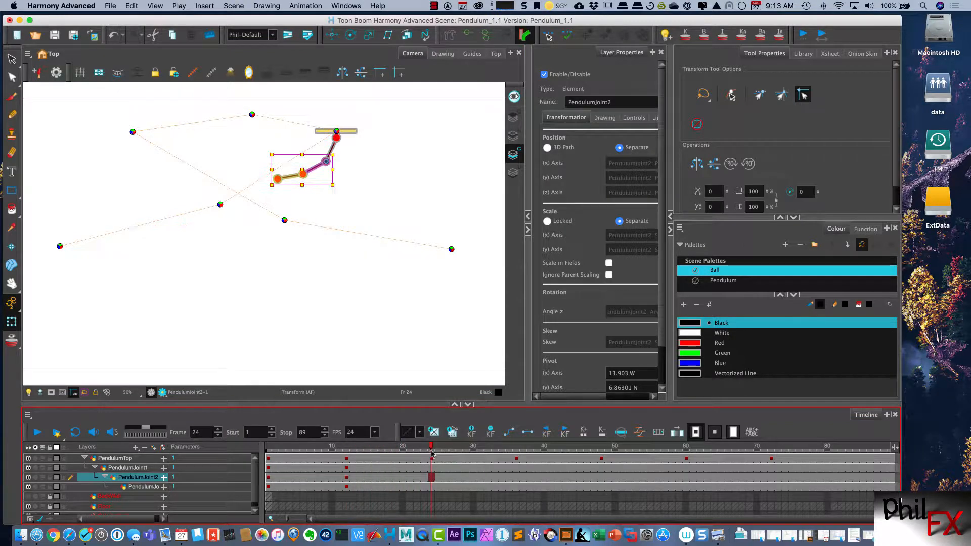
pyautogui.click(126, 468)
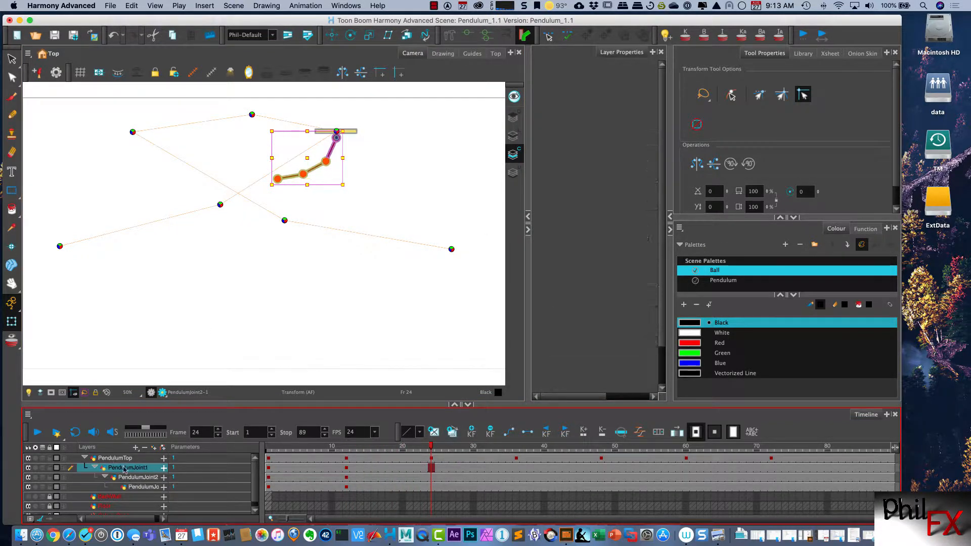
pyautogui.moveTo(266, 193); pyautogui.dragTo(310, 222)
pyautogui.click(136, 477)
pyautogui.click(151, 487)
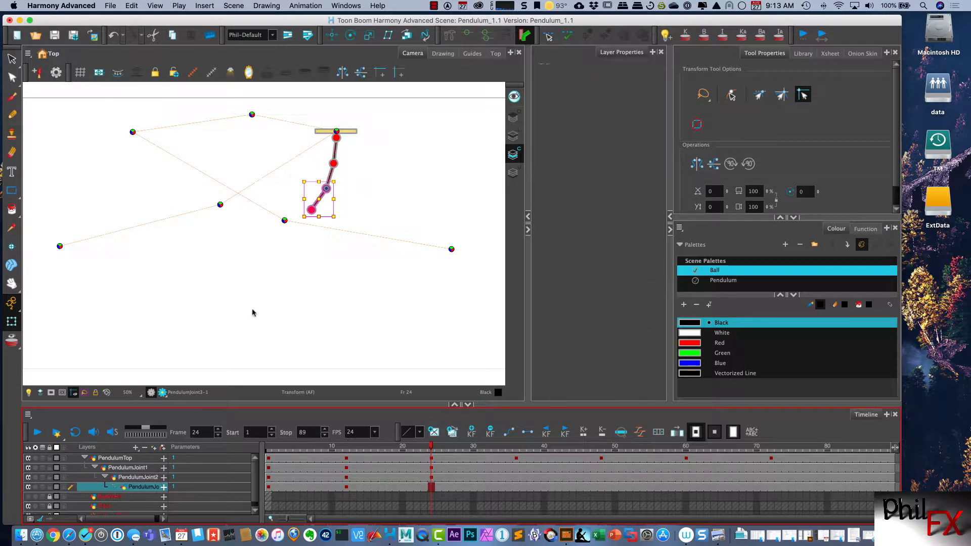
pyautogui.moveTo(293, 217); pyautogui.dragTo(315, 230)
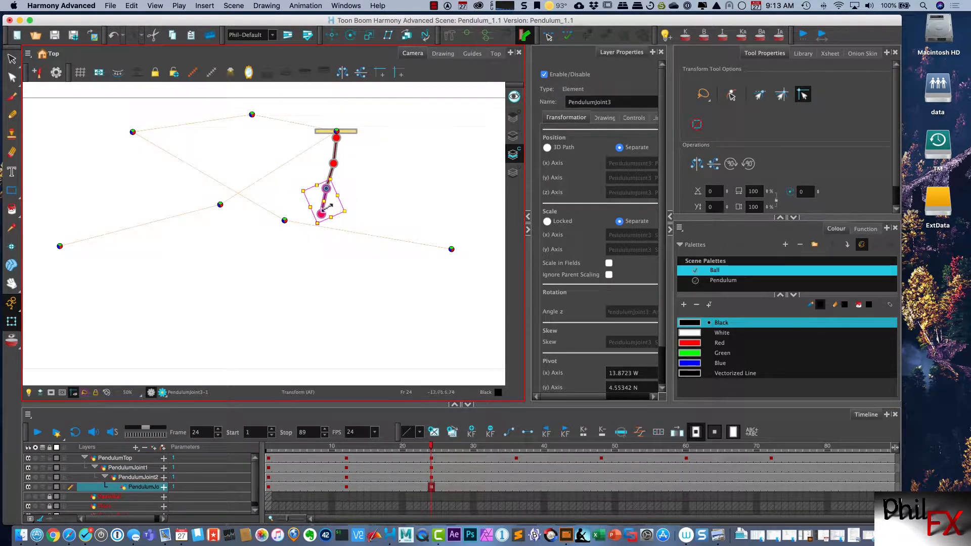
# Step: Fine-tune the frame 24 pose by nudging PendulumJoint2's rotation and swinging PendulumJoint3 slightly further toward the scene's left
pyautogui.click(156, 477)
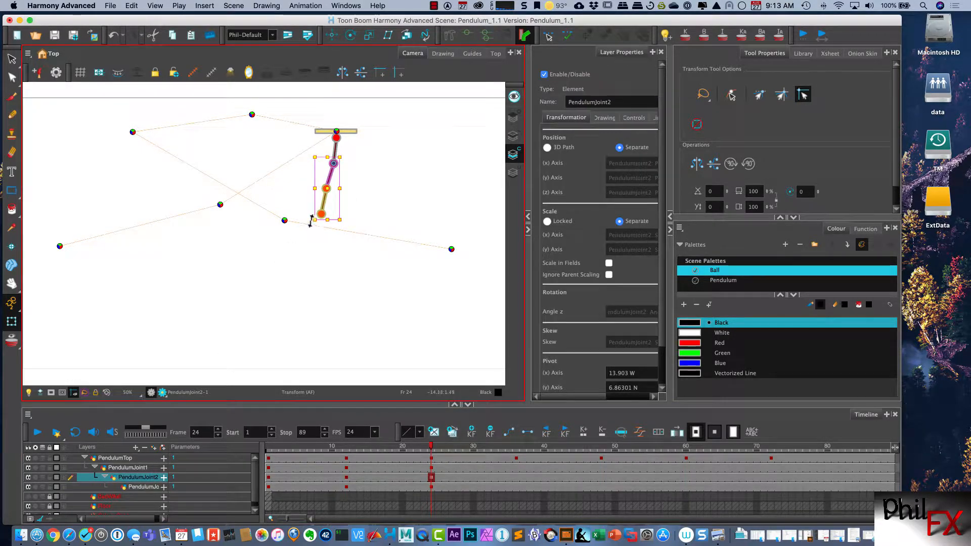
pyautogui.moveTo(309, 219); pyautogui.dragTo(306, 219)
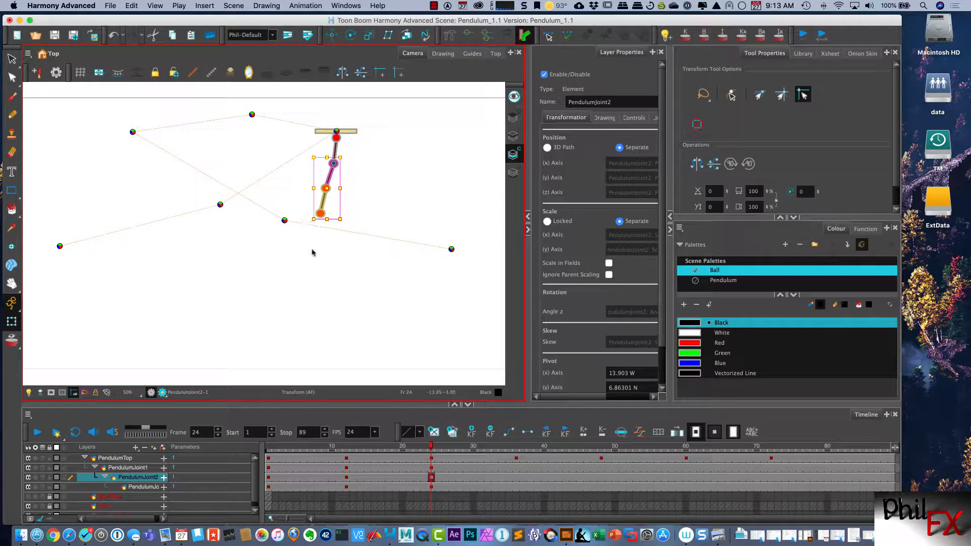
pyautogui.press('super+z')
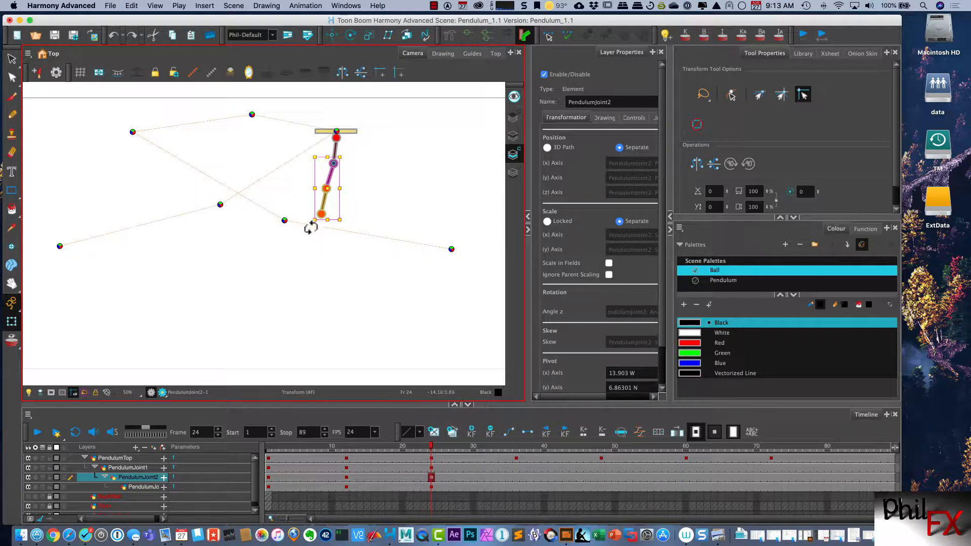
pyautogui.moveTo(310, 230); pyautogui.dragTo(312, 228)
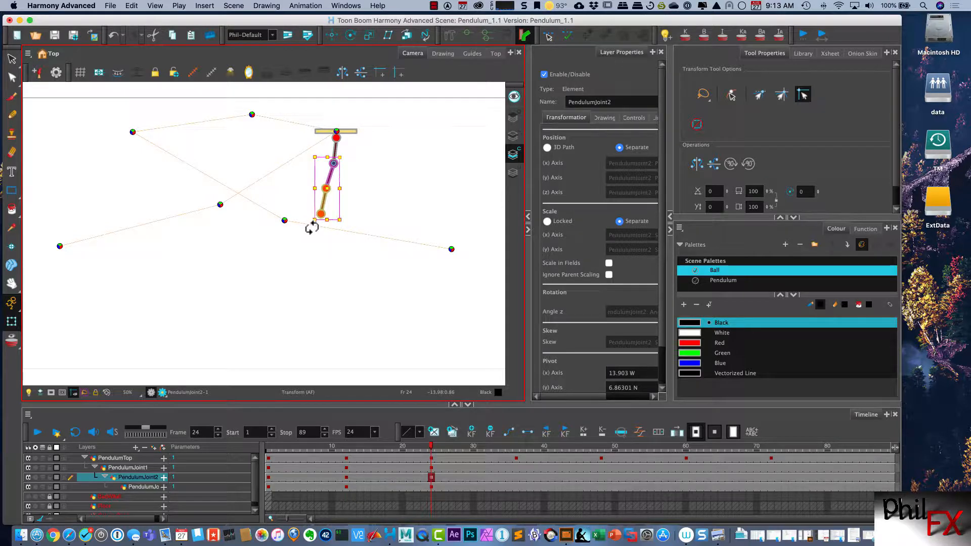
pyautogui.press('b')
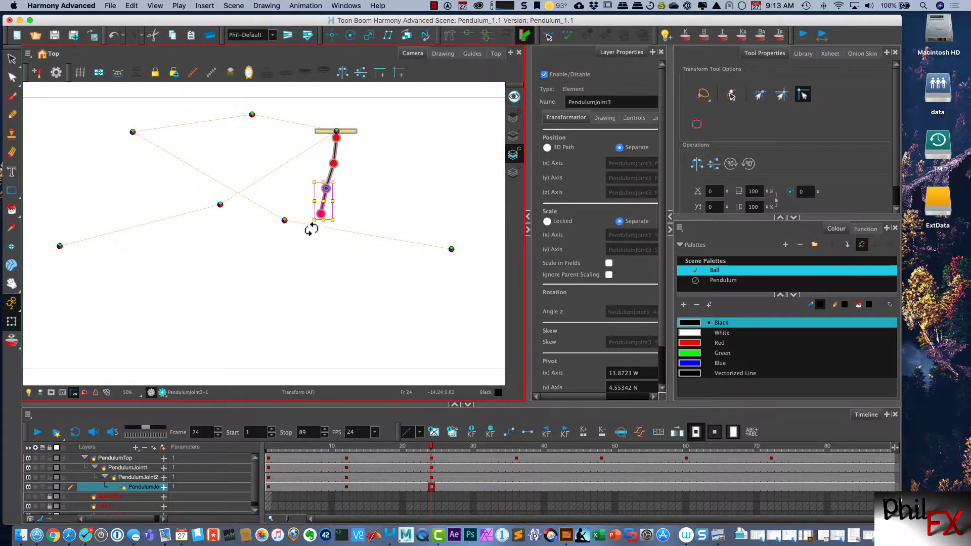
pyautogui.moveTo(309, 229); pyautogui.dragTo(304, 226)
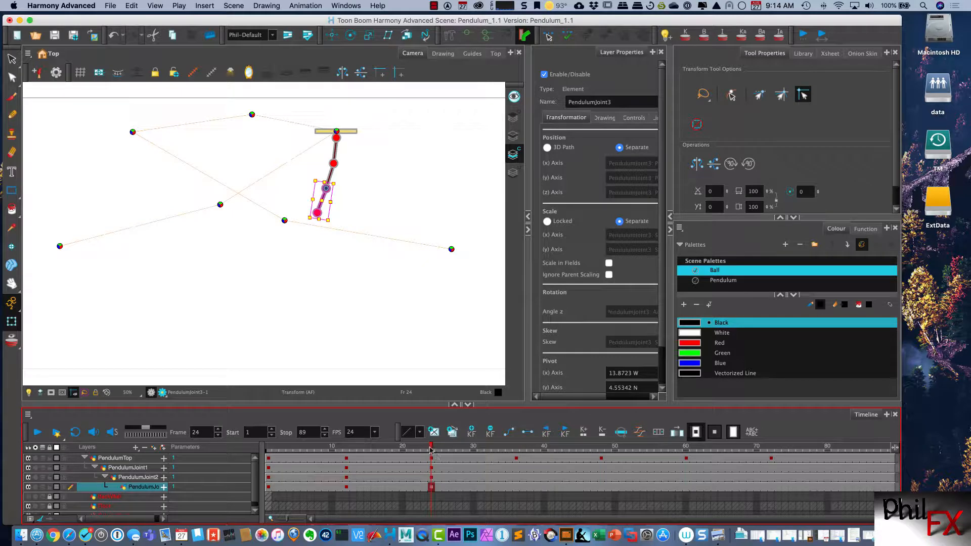
# Step: At frame 36, rotate PendulumJoint1, PendulumJoint2 and PendulumJoint3 so the chain swings out and curves toward the scene's right
pyautogui.moveTo(431, 450); pyautogui.dragTo(516, 454)
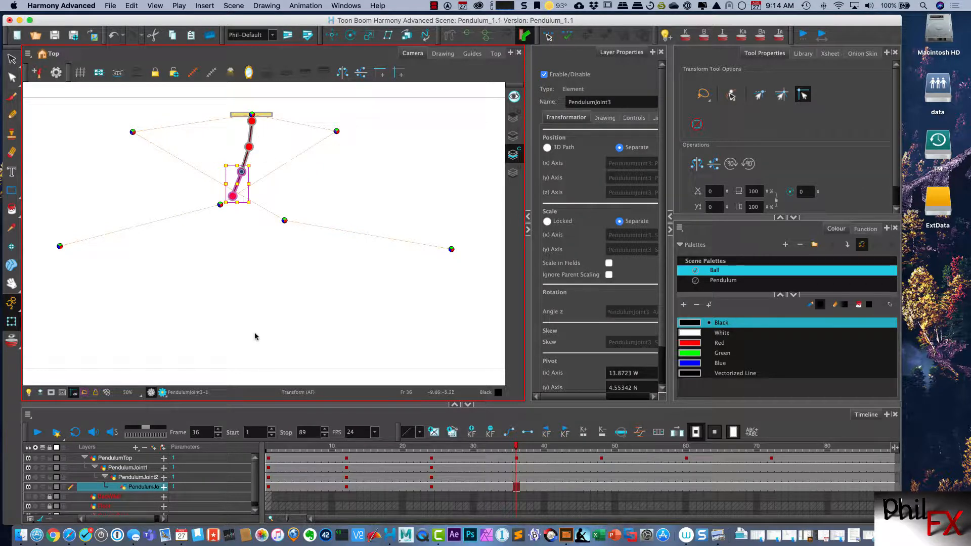
pyautogui.click(138, 467)
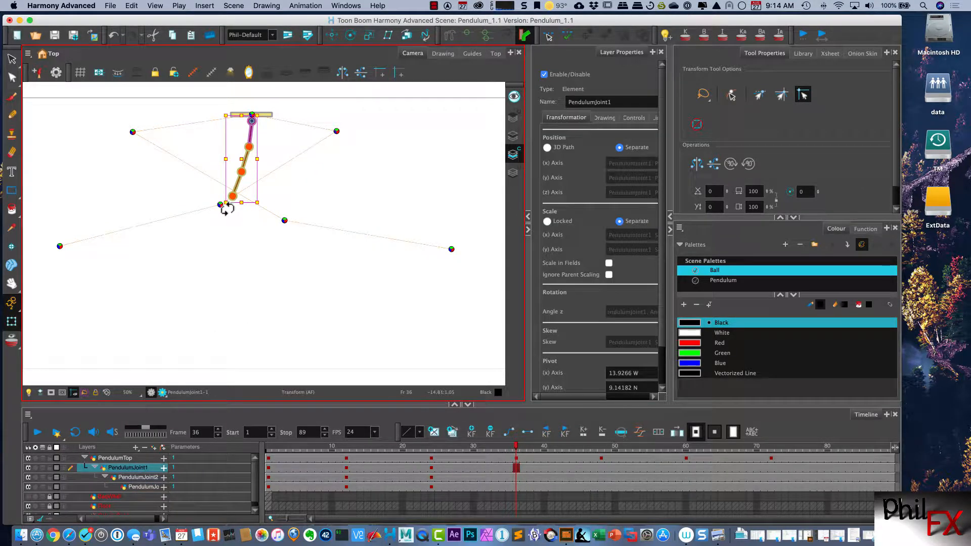
pyautogui.moveTo(228, 208); pyautogui.dragTo(310, 193)
pyautogui.click(138, 477)
pyautogui.click(149, 487)
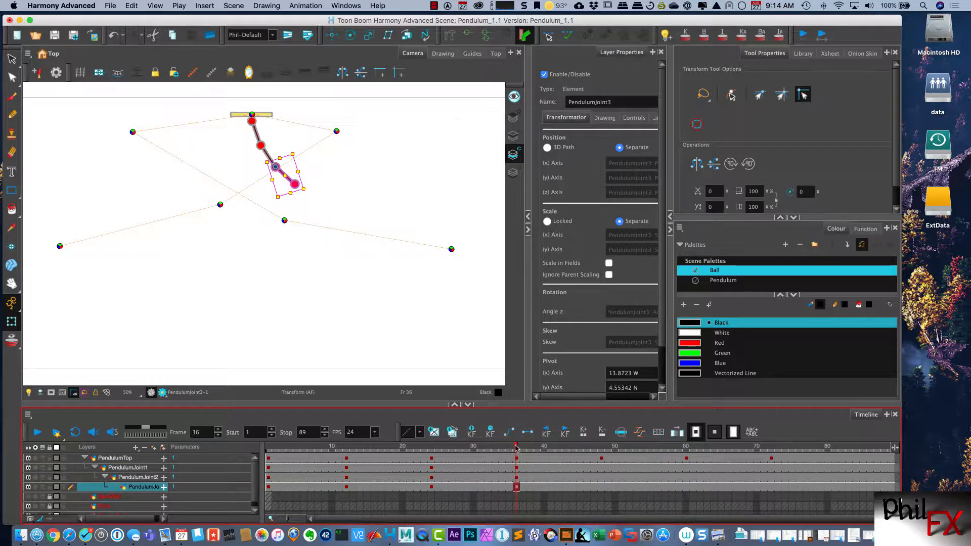
# Step: After reviewing the earlier keys, rotate all three pendulum joints at frame 48 closer to vertical, keeping a slight lean toward the scene's right
pyautogui.moveTo(516, 447); pyautogui.dragTo(270, 459)
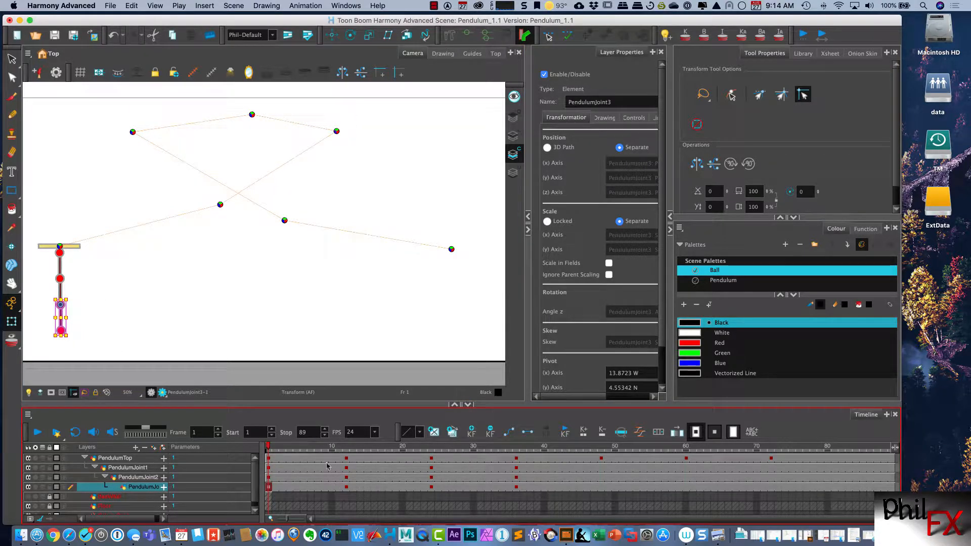
pyautogui.moveTo(269, 445); pyautogui.dragTo(602, 444)
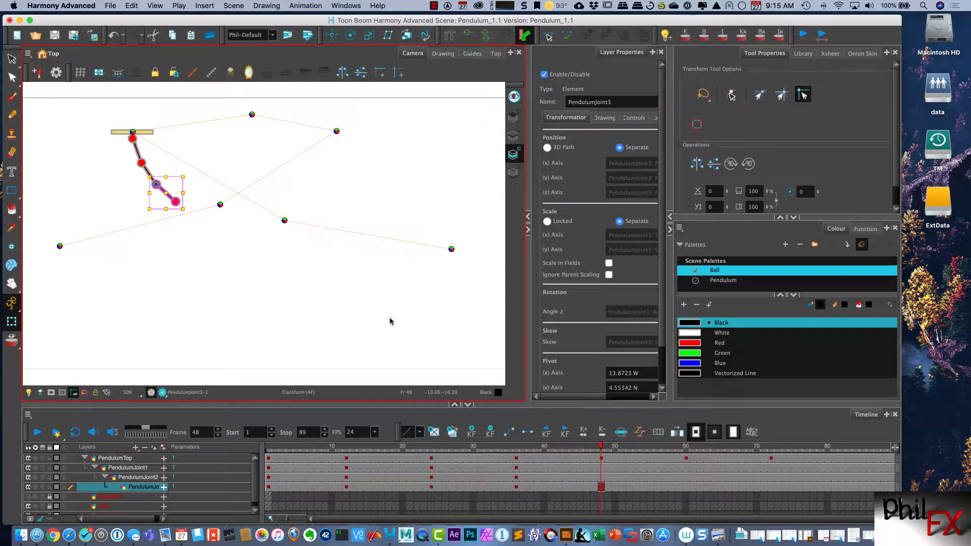
pyautogui.moveTo(600, 446); pyautogui.dragTo(516, 447)
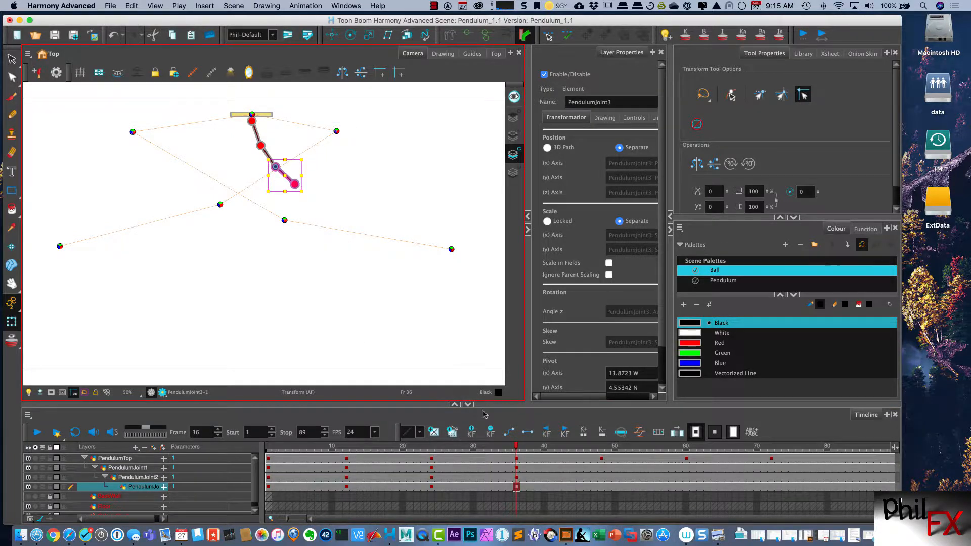
pyautogui.click(539, 447)
pyautogui.moveTo(539, 447); pyautogui.dragTo(602, 450)
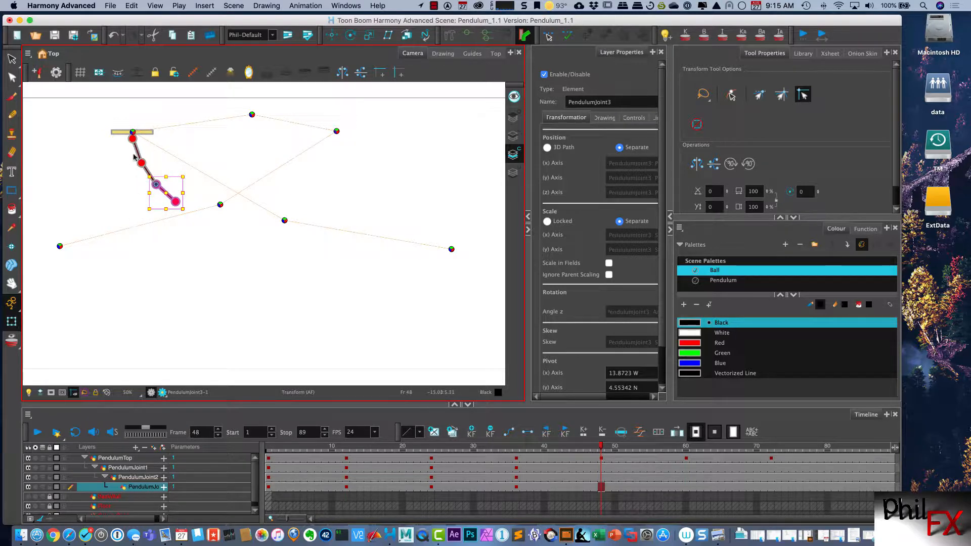
pyautogui.click(130, 468)
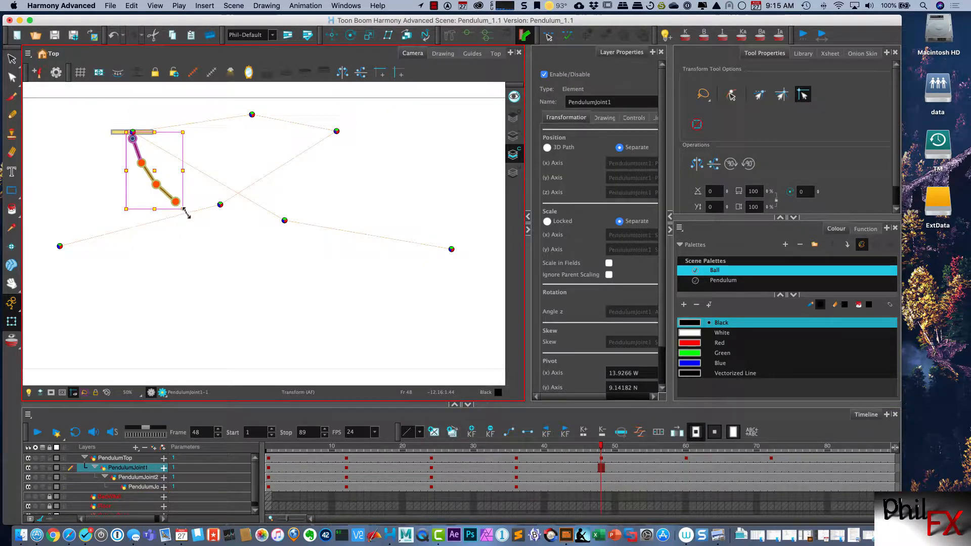
pyautogui.moveTo(184, 212); pyautogui.dragTo(169, 226)
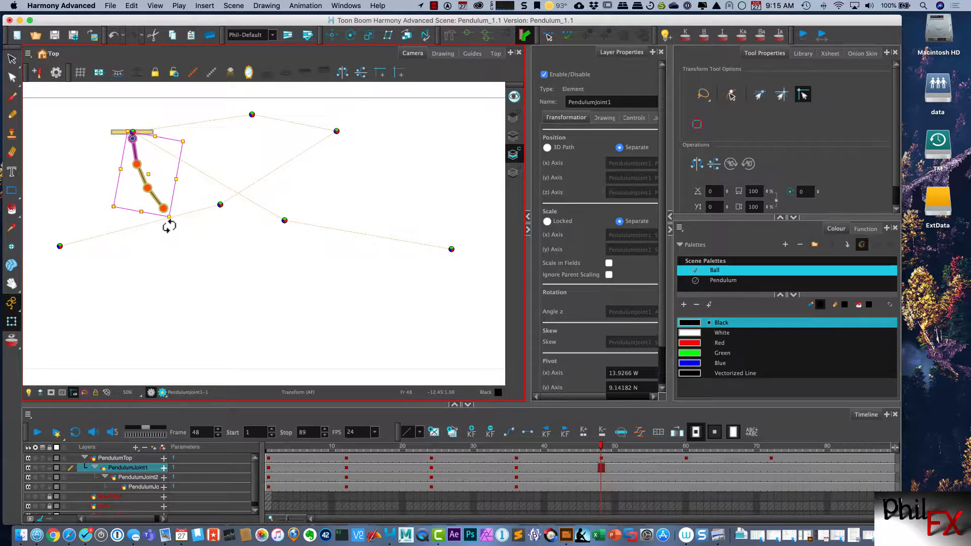
pyautogui.click(136, 477)
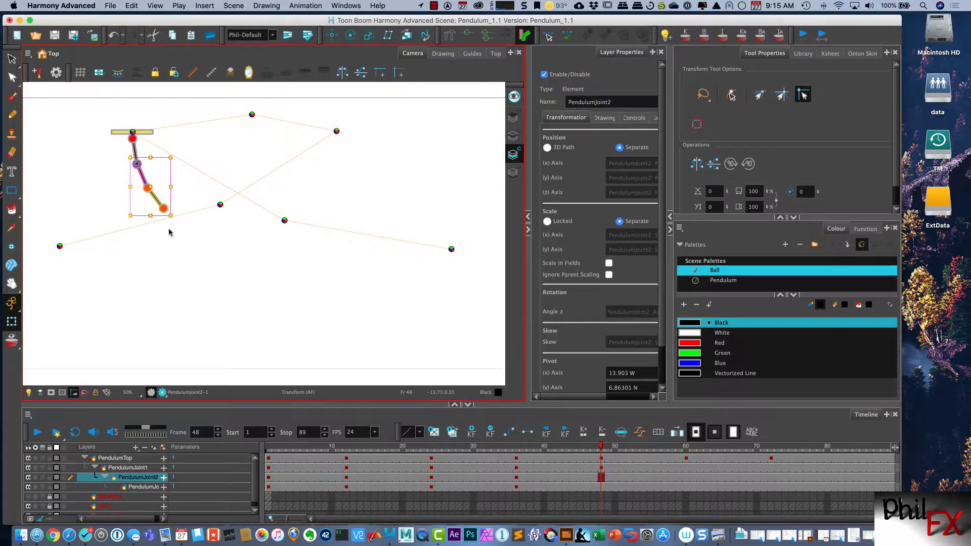
pyautogui.moveTo(173, 220); pyautogui.dragTo(164, 232)
pyautogui.click(143, 487)
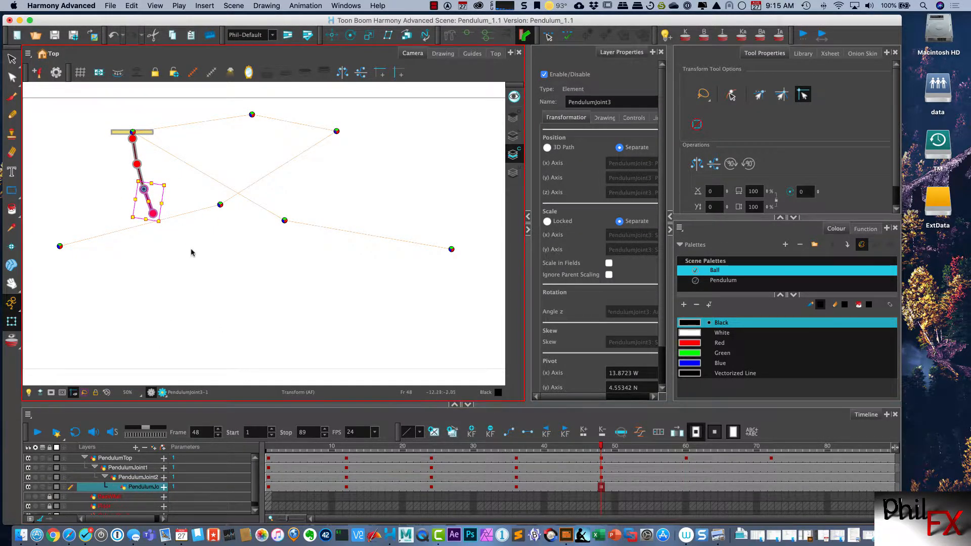
# Step: Fine-tune the frame 48 pose by rotating PendulumJoint1 slightly closer to vertical, keeping the chain's slight lean toward the scene's right
pyautogui.click(137, 468)
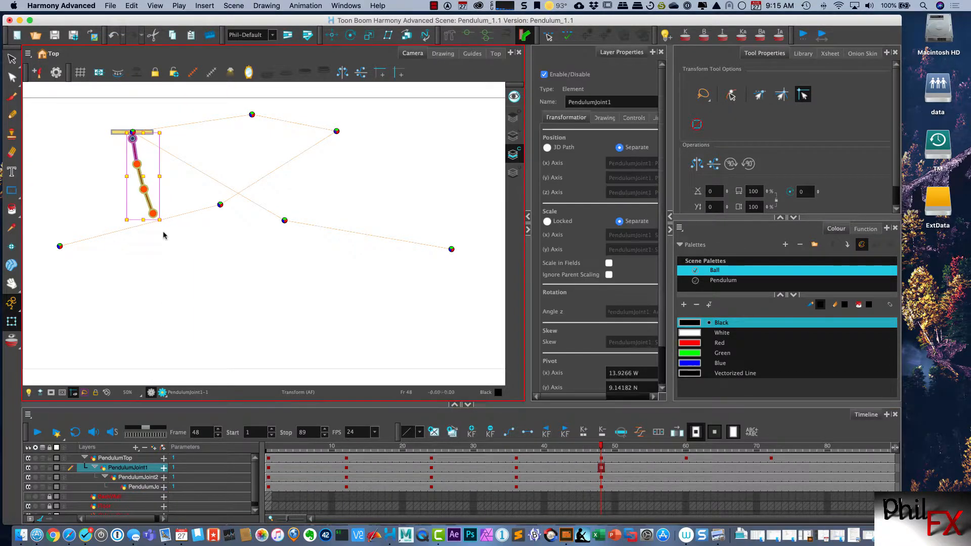
pyautogui.moveTo(163, 225); pyautogui.dragTo(160, 228)
pyautogui.click(139, 477)
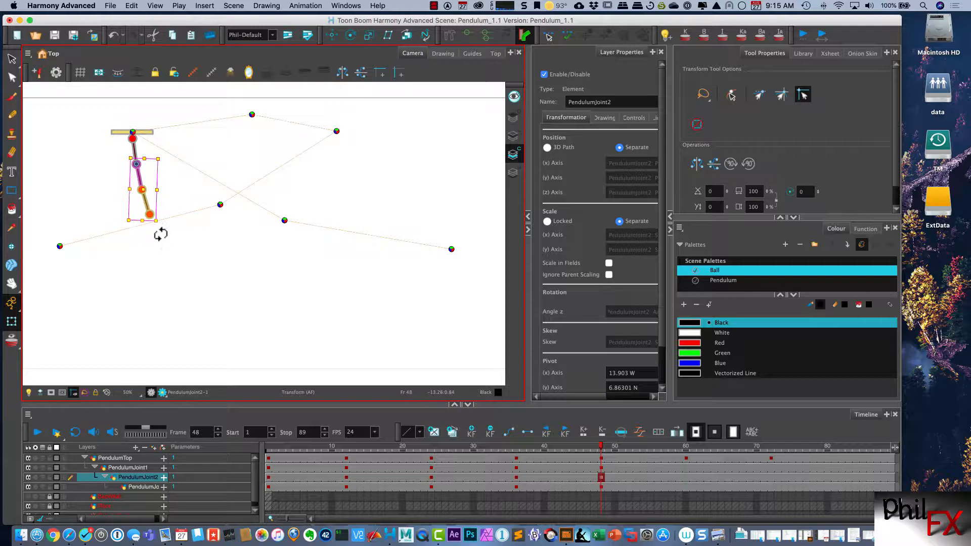
pyautogui.click(145, 487)
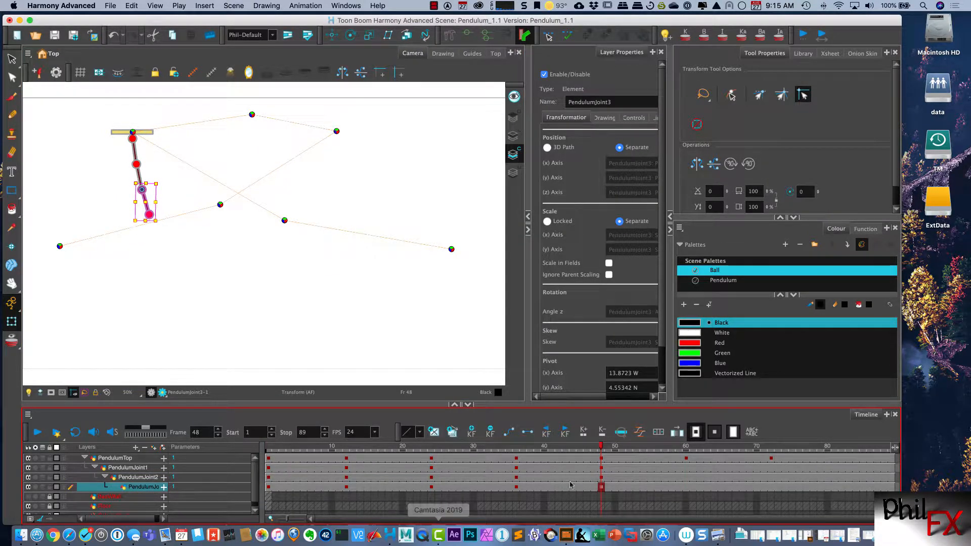
# Step: At frame 60, rotate PendulumJoint1, PendulumJoint2 and PendulumJoint3 so the chain swings out and curves strongly toward the scene's left
pyautogui.moveTo(601, 446); pyautogui.dragTo(686, 446)
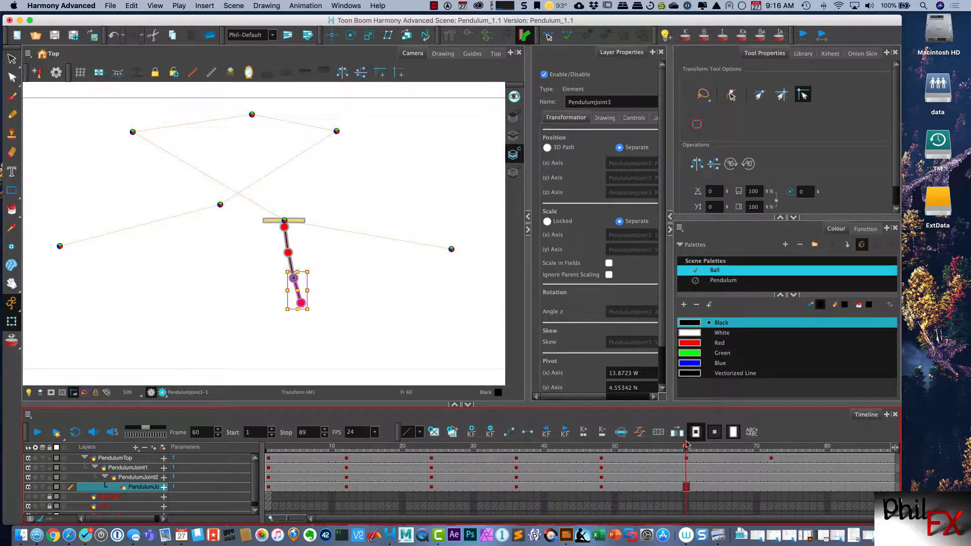
pyautogui.click(129, 466)
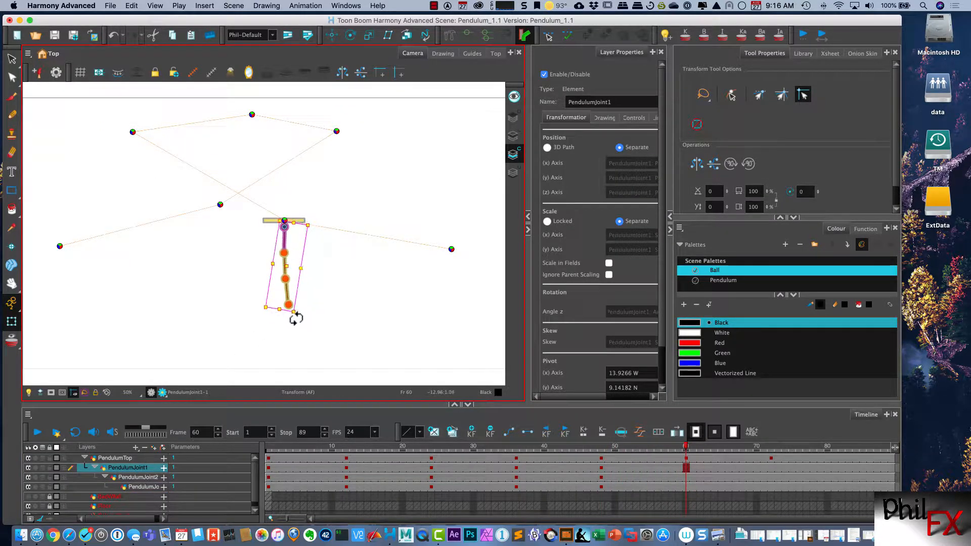
pyautogui.moveTo(296, 318); pyautogui.dragTo(197, 271)
pyautogui.click(147, 477)
pyautogui.click(149, 488)
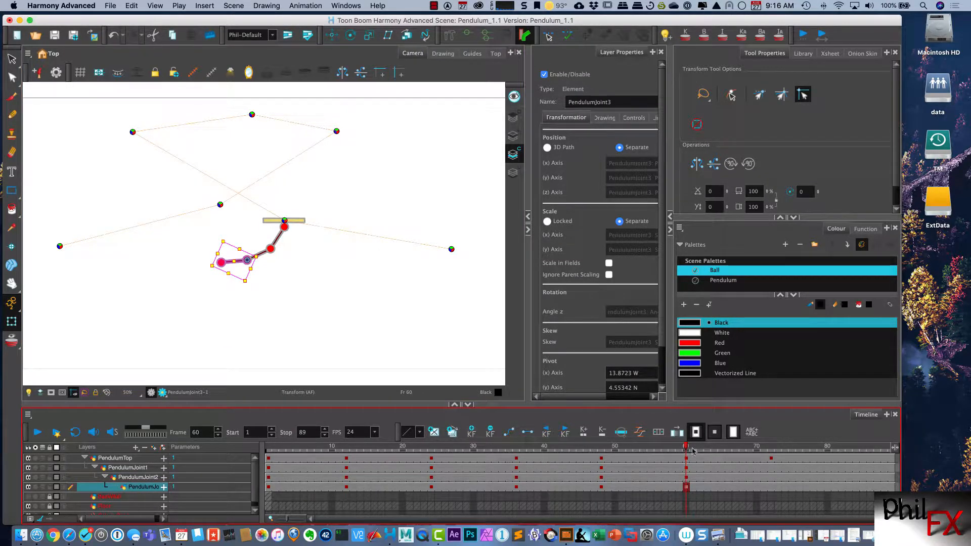
# Step: At frame 72, rotate the three pendulum joints down closer to vertical, leaving the chain trailing slightly toward the scene's left
pyautogui.moveTo(686, 446); pyautogui.dragTo(773, 451)
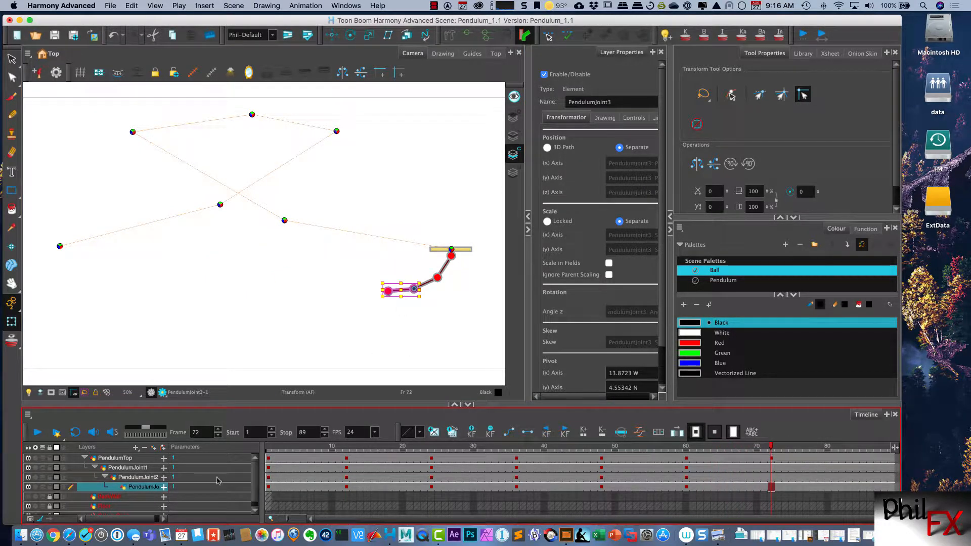
pyautogui.click(131, 469)
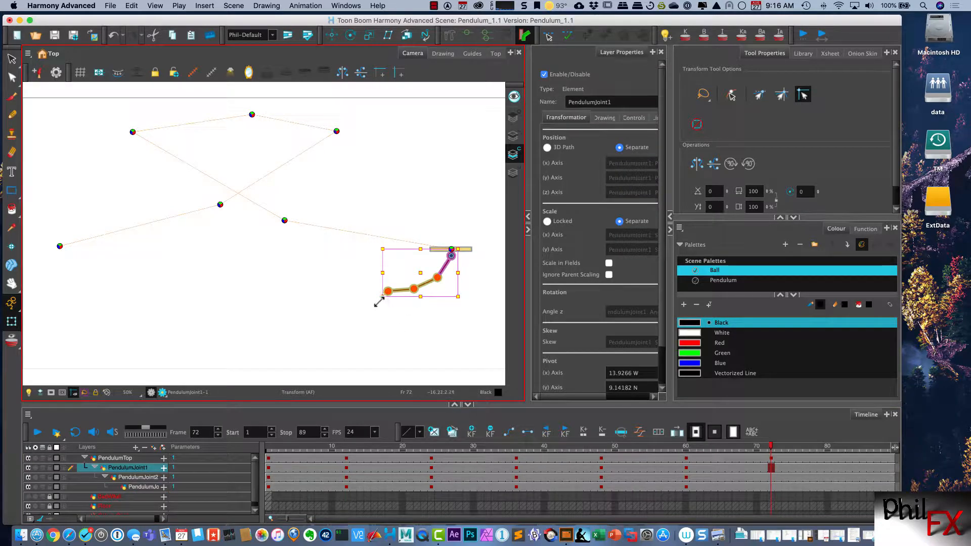
pyautogui.moveTo(379, 302); pyautogui.dragTo(422, 349)
pyautogui.click(138, 478)
pyautogui.click(185, 483)
pyautogui.click(152, 489)
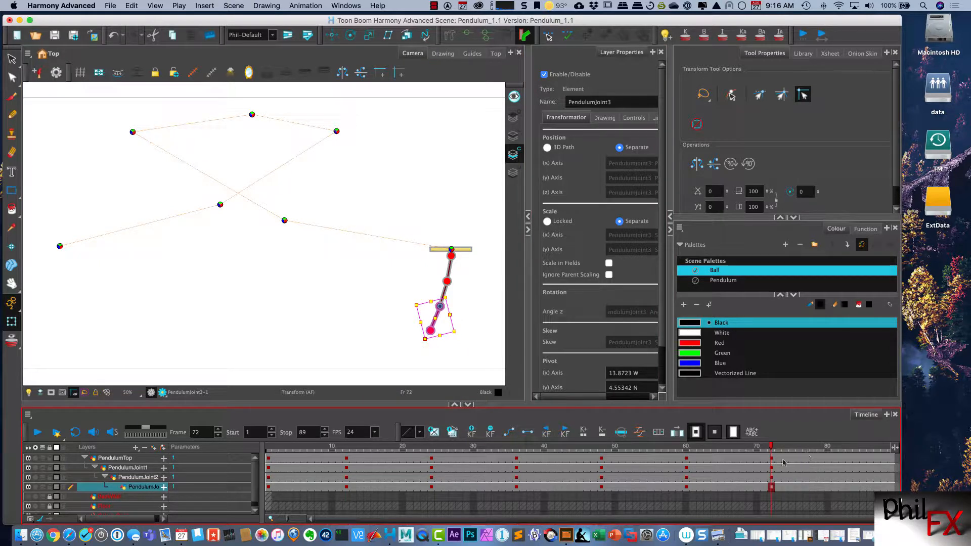
# Step: At frame 84, rotate PendulumJoint1, PendulumJoint2 and PendulumJoint3 so the chain swings past vertical and curves toward the scene's right
pyautogui.click(287, 520)
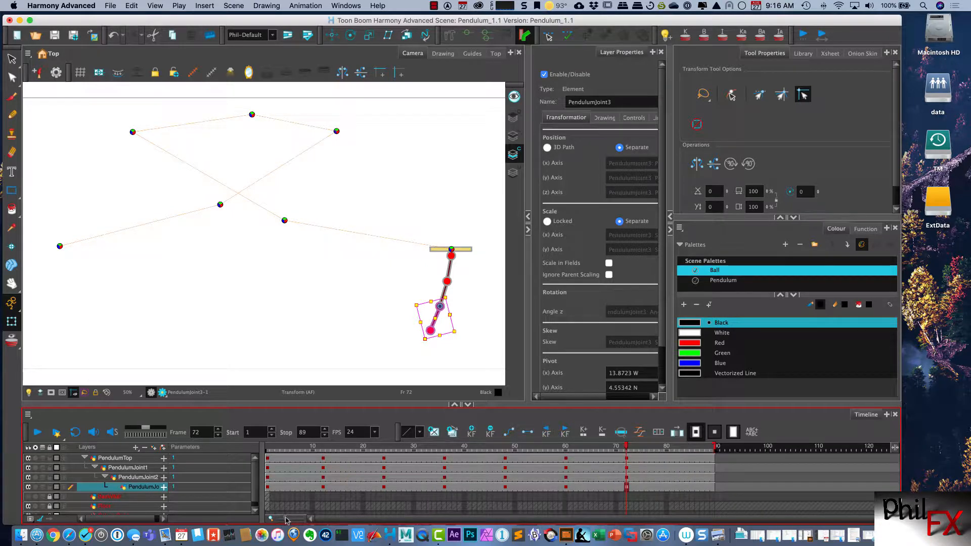
pyautogui.moveTo(286, 520); pyautogui.dragTo(287, 521)
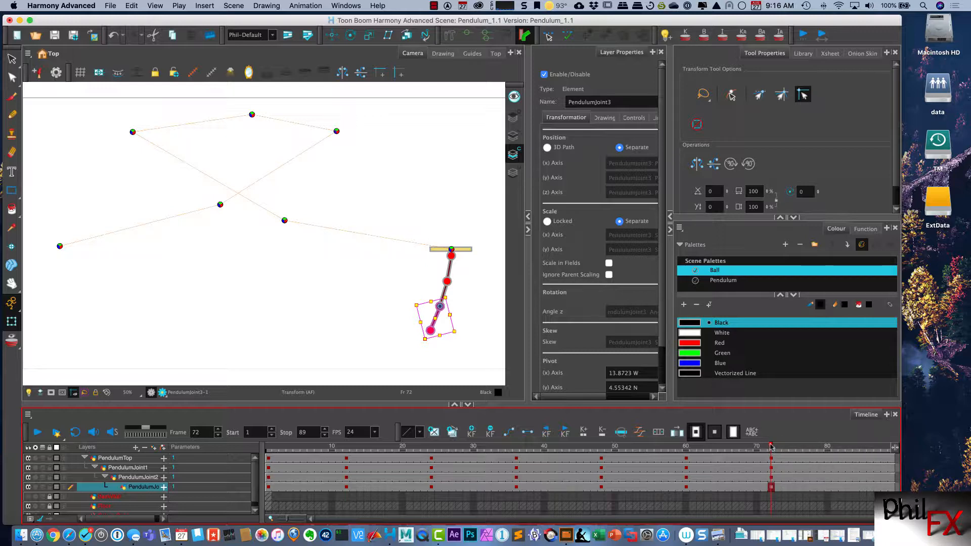
pyautogui.moveTo(771, 446); pyautogui.dragTo(855, 452)
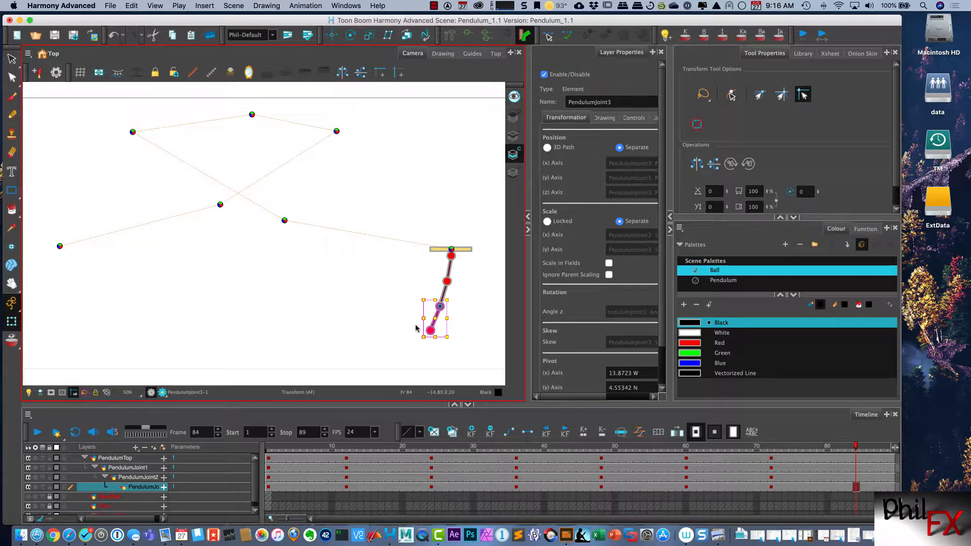
pyautogui.click(135, 468)
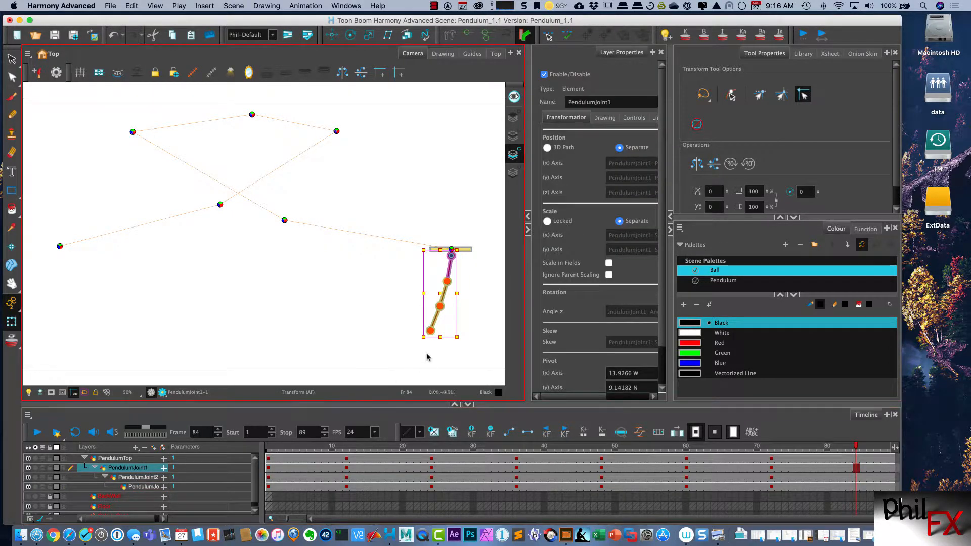
pyautogui.moveTo(419, 335); pyautogui.dragTo(458, 346)
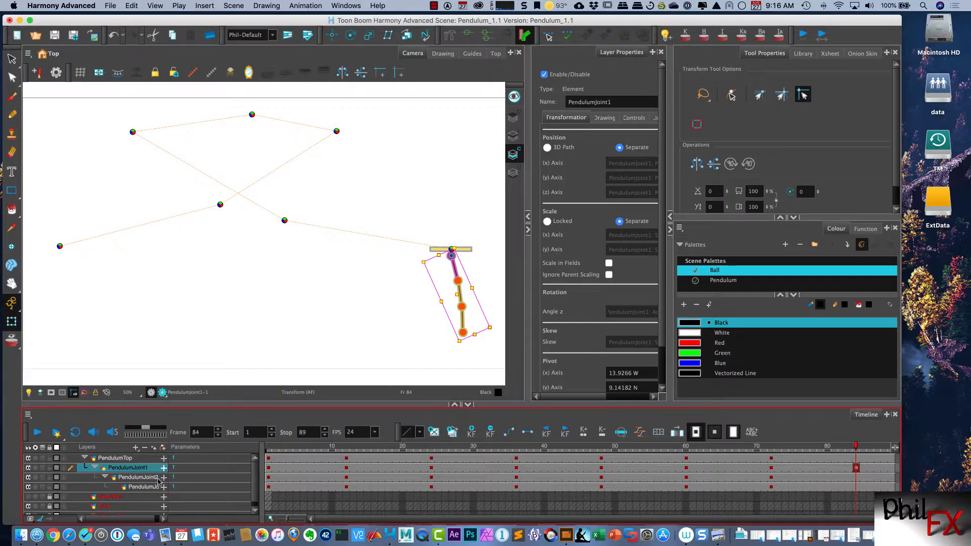
pyautogui.click(153, 477)
pyautogui.moveTo(445, 342); pyautogui.dragTo(470, 338)
pyautogui.click(146, 488)
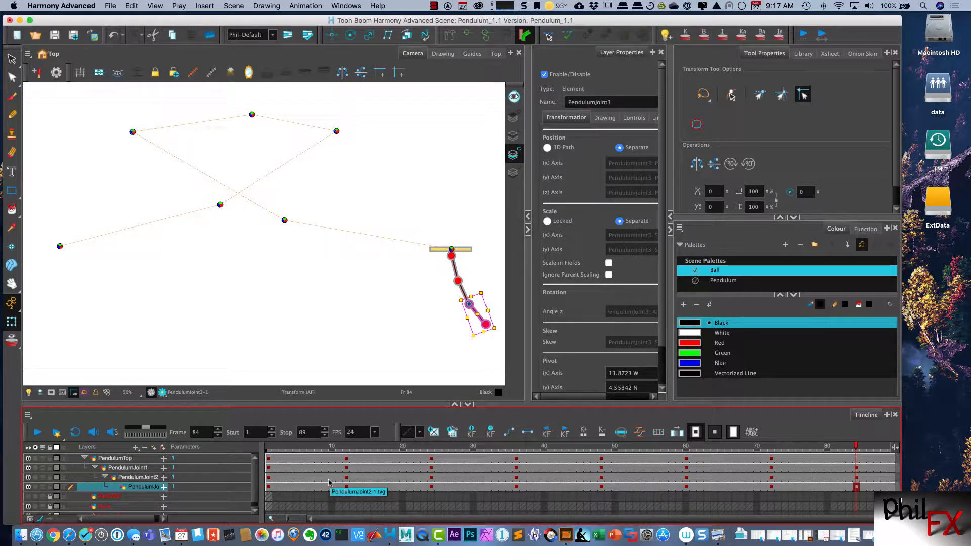
# Step: Select PendulumTop and play the stop-motion animation in a loop to review the poses, ending with looping and playback off
pyautogui.click(126, 459)
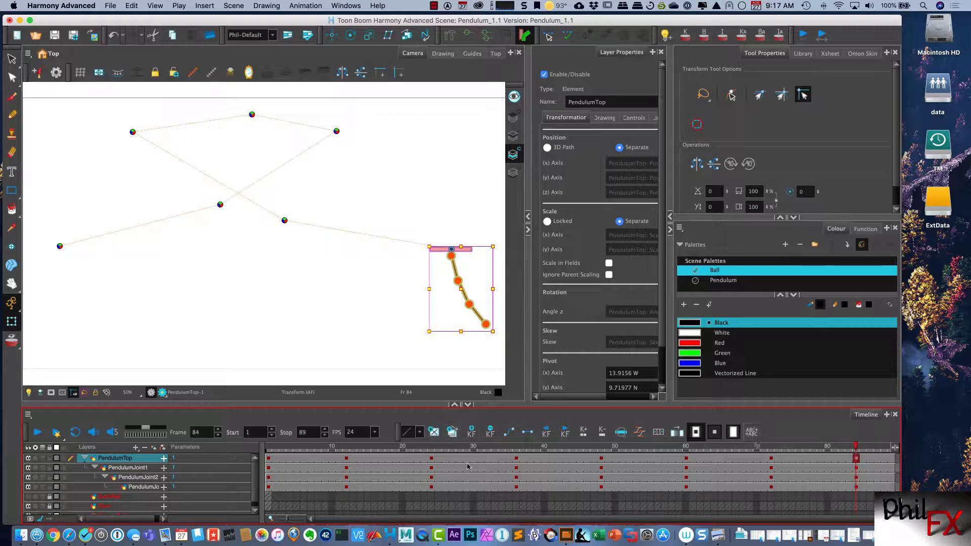
pyautogui.click(75, 433)
pyautogui.click(37, 433)
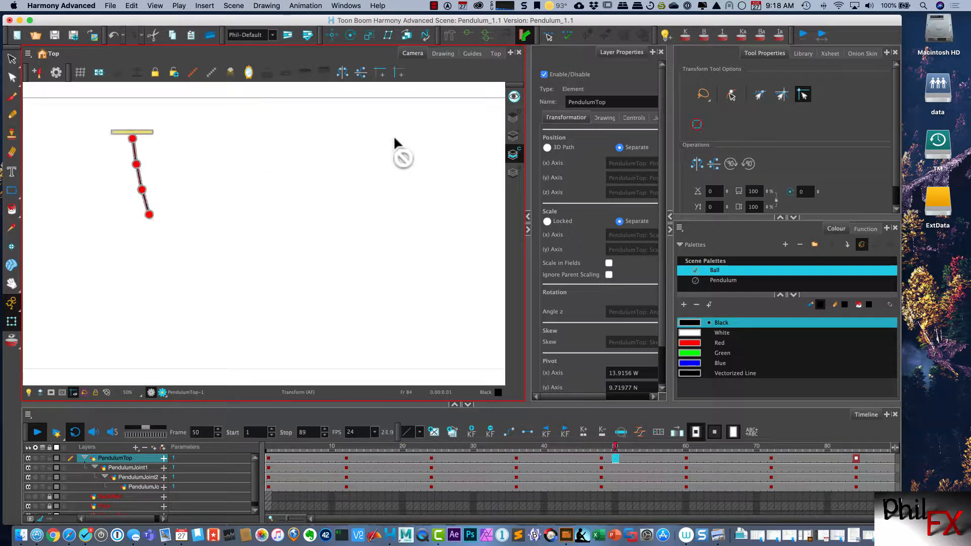
pyautogui.click(75, 433)
pyautogui.click(38, 433)
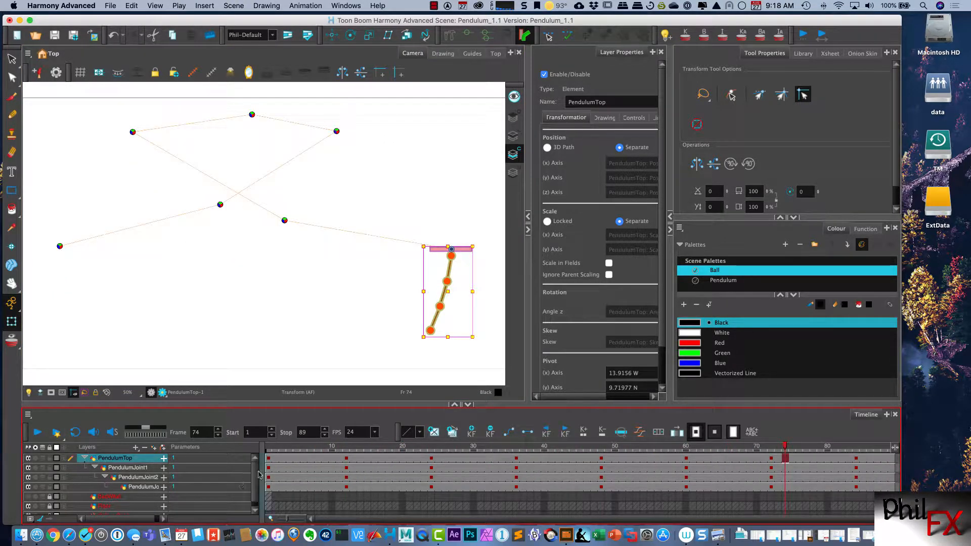
# Step: From frame 1, select the keyframe range through frame 84 on PendulumTop and its three joints and set it to motion keyframes
pyautogui.moveTo(303, 447); pyautogui.dragTo(271, 448)
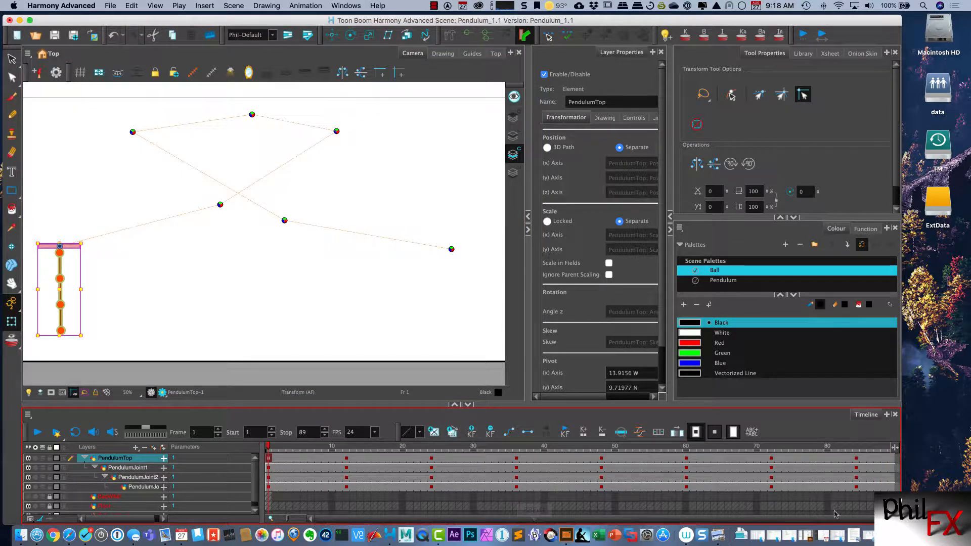
pyautogui.keyDown('shift'); pyautogui.click(876, 489); pyautogui.keyUp('shift')
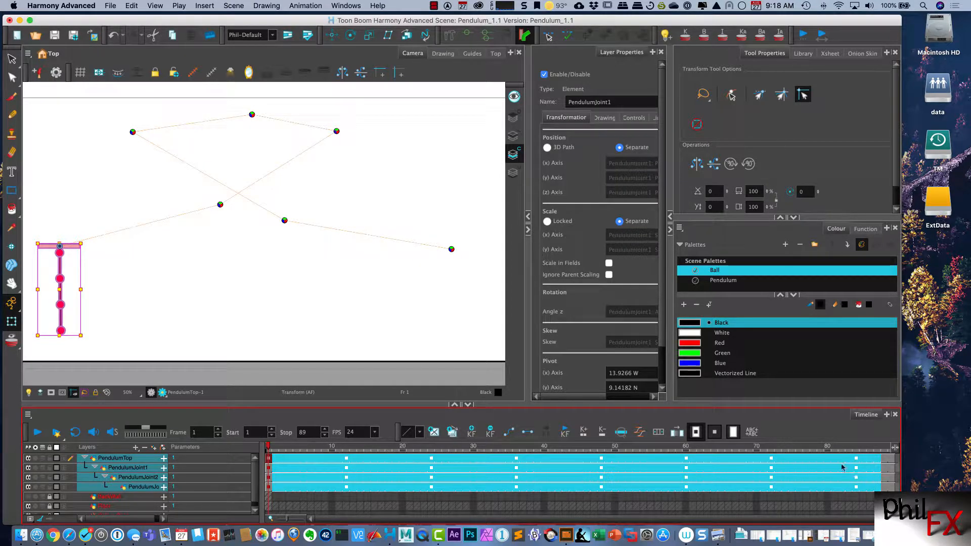
pyautogui.rightClick(271, 457)
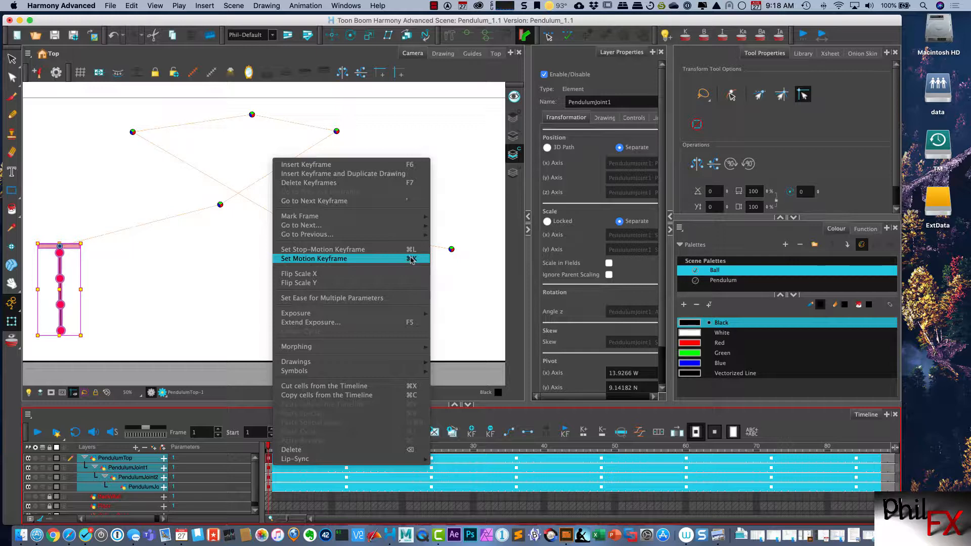
pyautogui.click(334, 259)
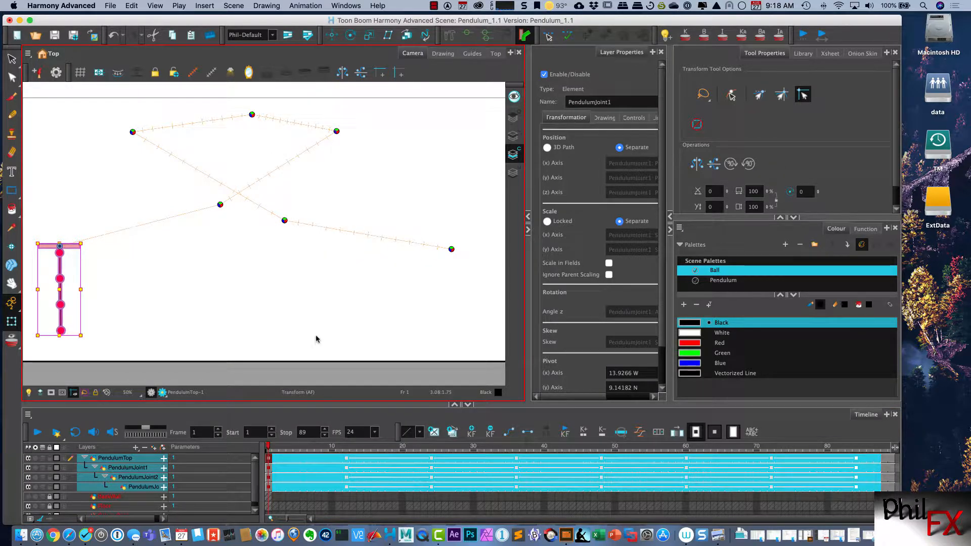
pyautogui.click(325, 498)
# Step: Set motion keyframes on the opening section from frame 1 past the frame 12 key for PendulumTop and all three joints
pyautogui.click(269, 459)
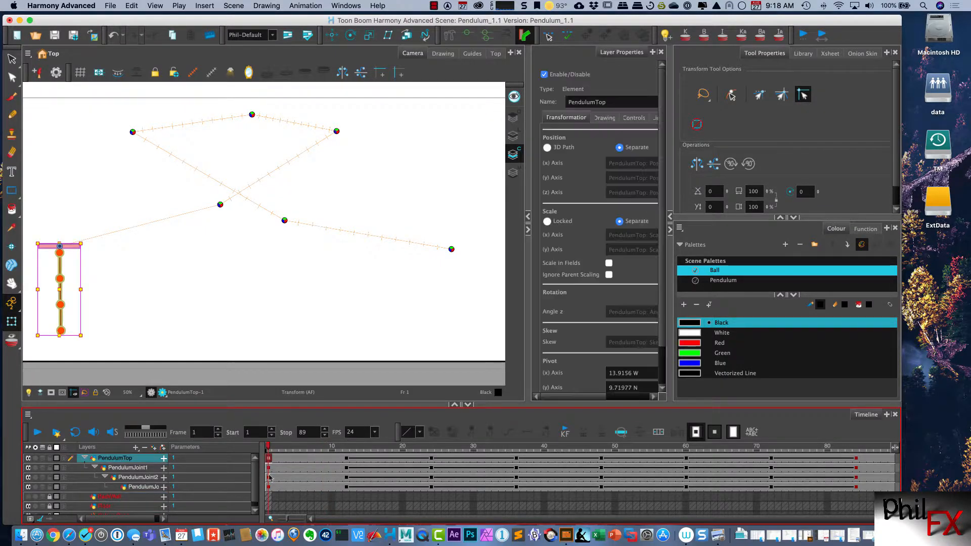
pyautogui.moveTo(350, 488); pyautogui.dragTo(270, 458)
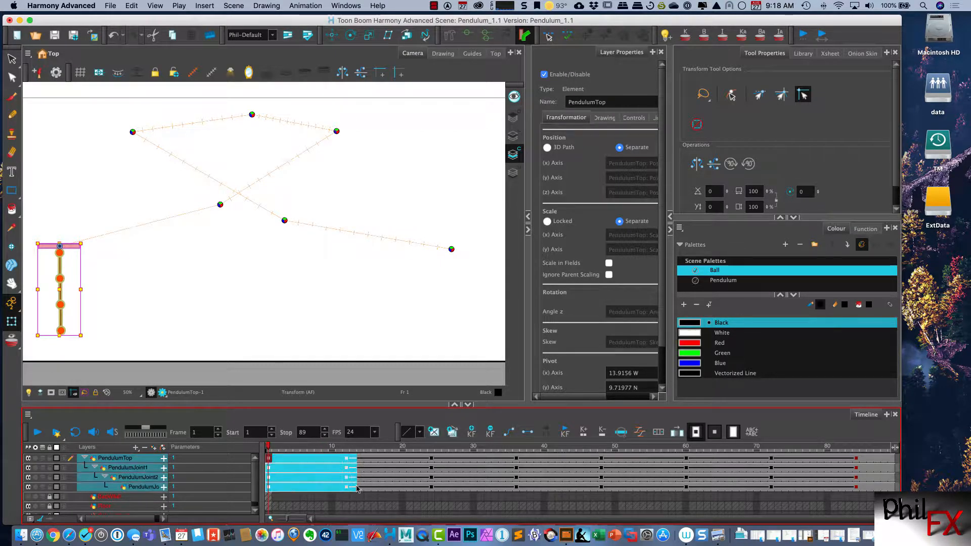
pyautogui.rightClick(270, 460)
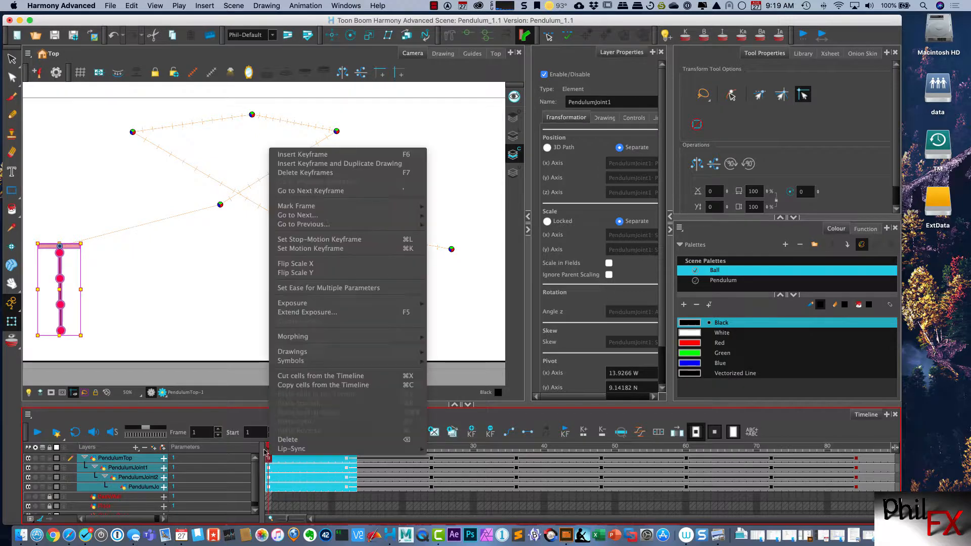
pyautogui.click(314, 248)
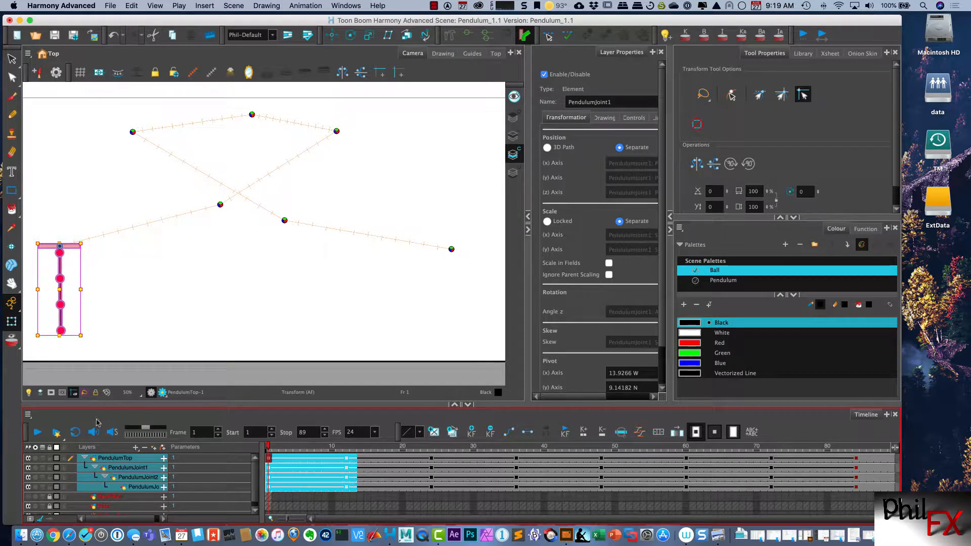
# Step: Play the interpolated pendulum animation in a loop to review the motion, and stop playback
pyautogui.click(74, 433)
pyautogui.click(36, 431)
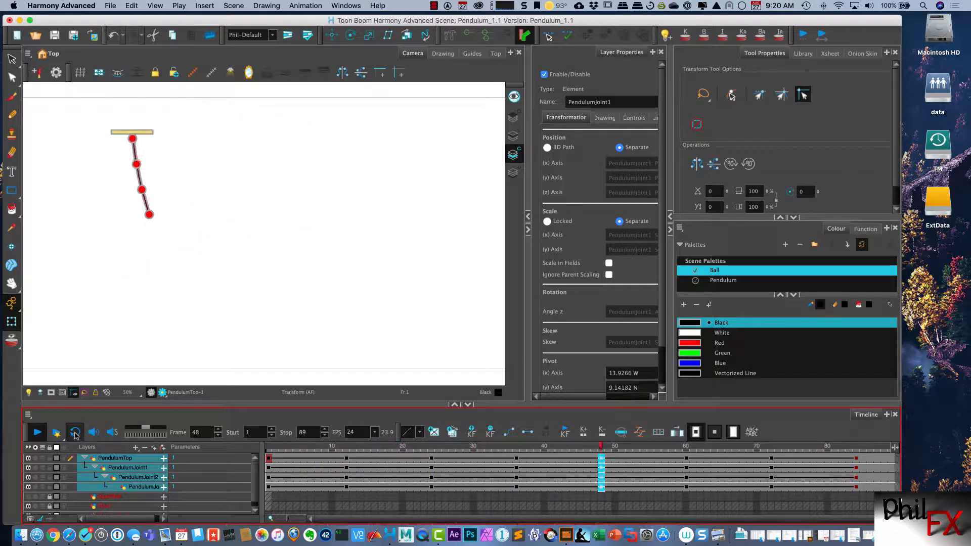
pyautogui.click(42, 434)
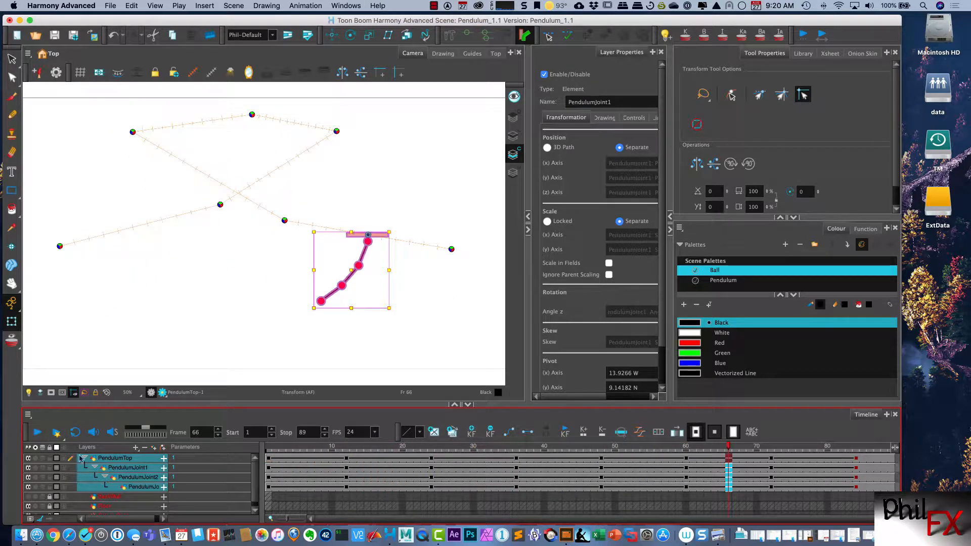
# Step: At frame 1, collapse PendulumTop's joint layers, open Set Ease for Multiple Parameters, and enlarge the dialog clear of the pendulum
pyautogui.click(270, 448)
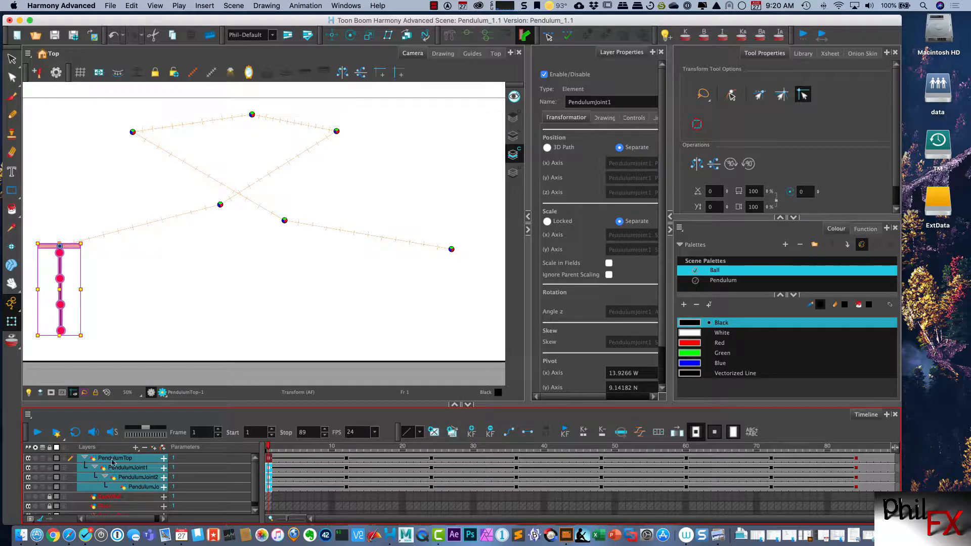
pyautogui.click(88, 458)
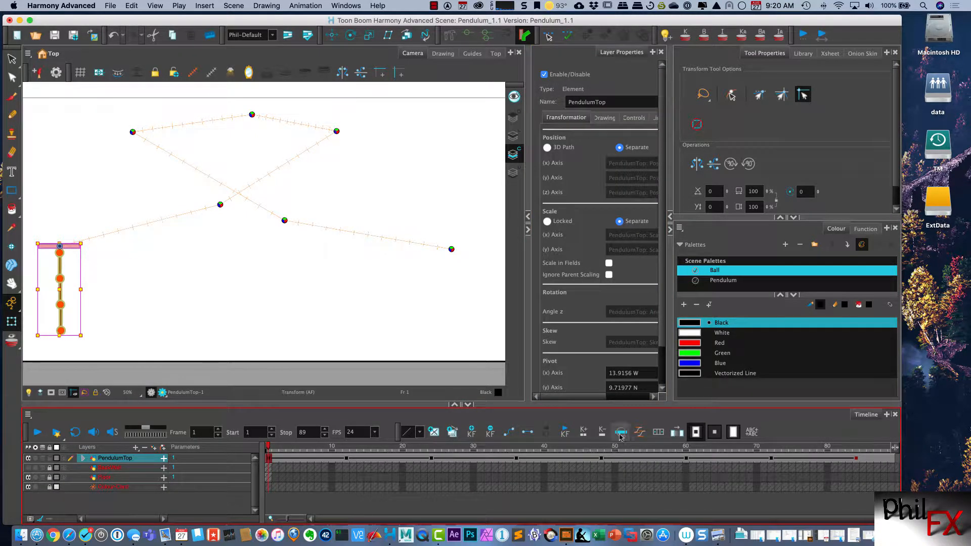
pyautogui.click(640, 433)
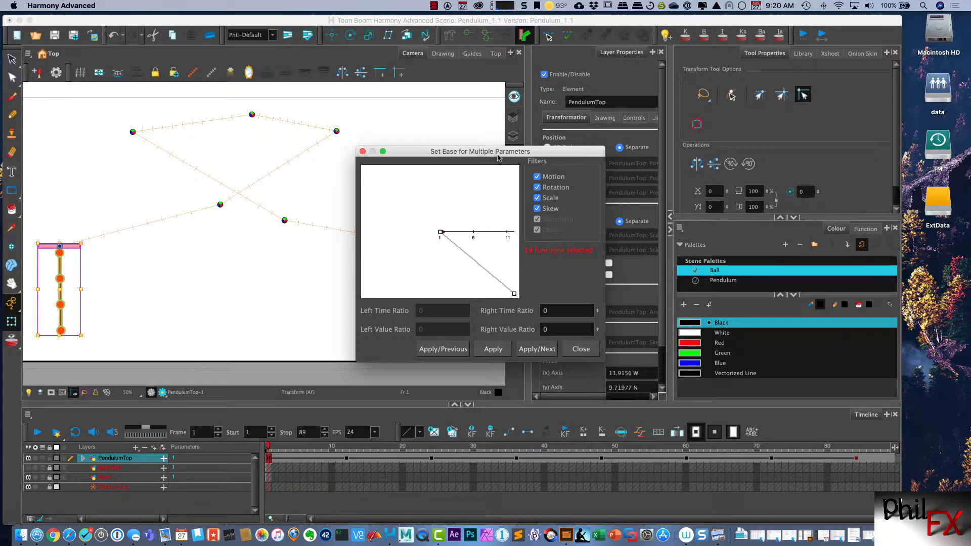
pyautogui.moveTo(499, 152); pyautogui.dragTo(490, 69)
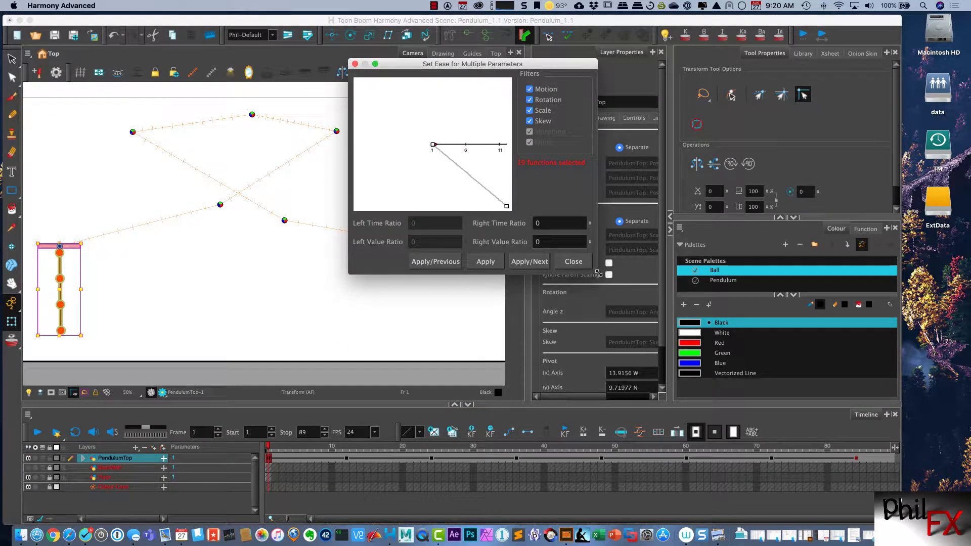
pyautogui.moveTo(599, 278); pyautogui.dragTo(689, 345)
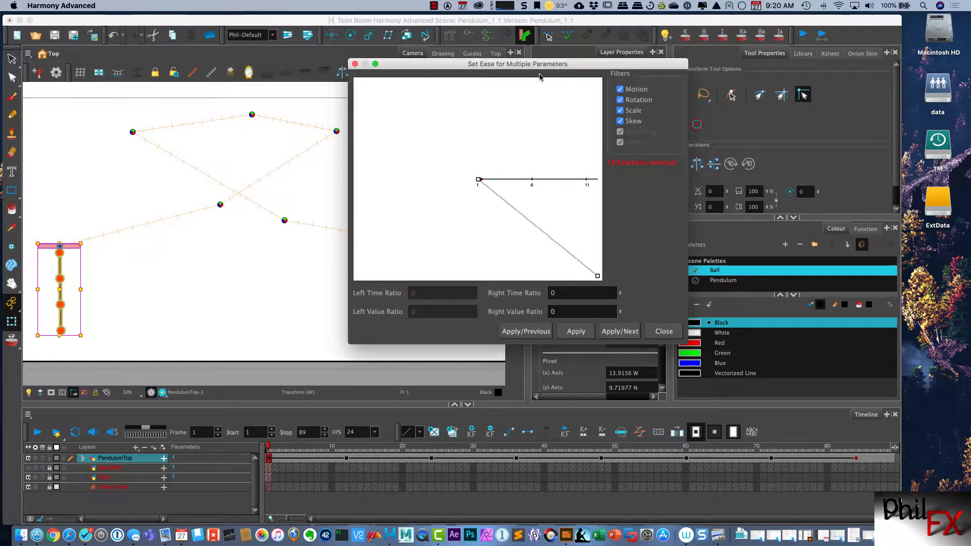
pyautogui.moveTo(527, 65); pyautogui.dragTo(596, 54)
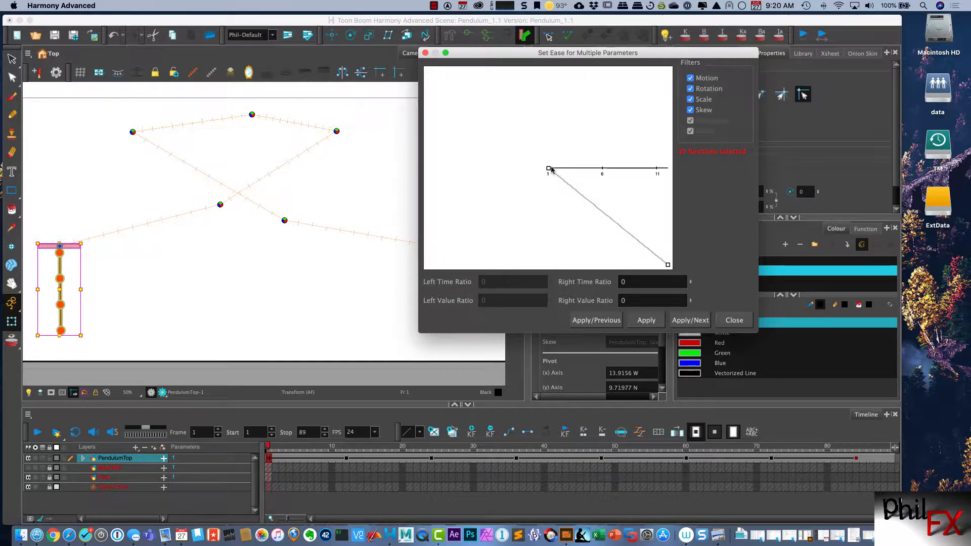
# Step: Ease out of the frame 1 key with a right time ratio of about 87, apply it, and advance to the frame 12 key
pyautogui.moveTo(557, 170); pyautogui.dragTo(653, 169)
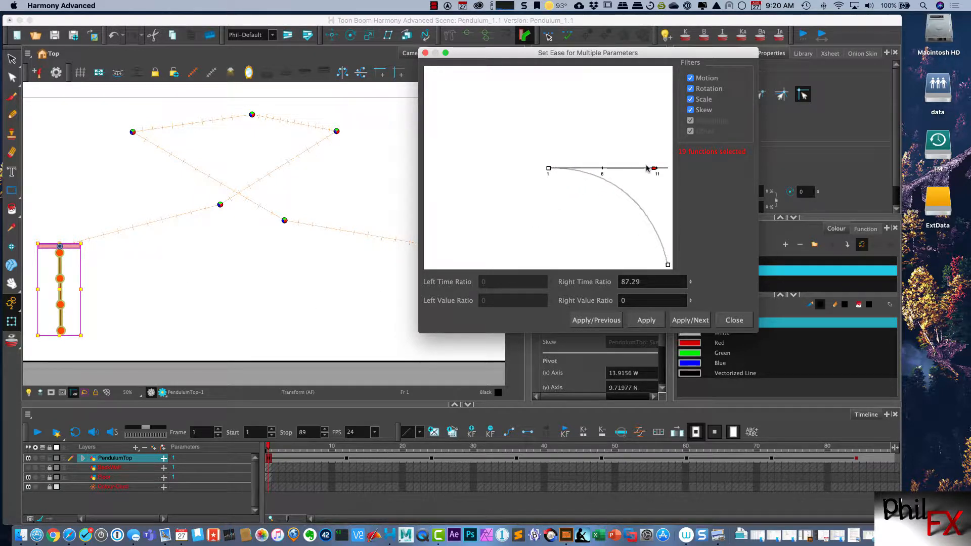
pyautogui.click(643, 322)
pyautogui.click(689, 321)
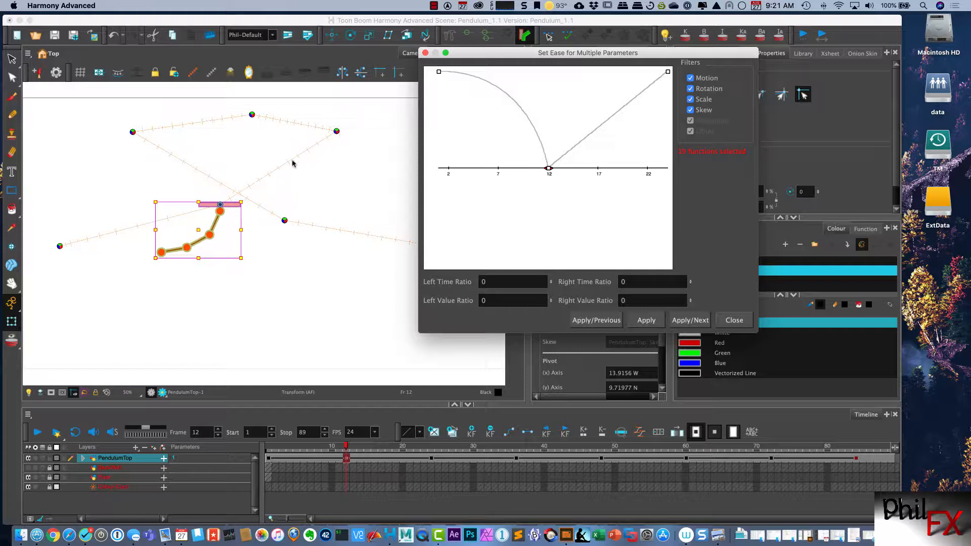
# Step: Shape the outgoing ease of the frame 12 key with a right value ratio of about 86, applying it and advancing to frame 24
pyautogui.click(548, 168)
pyautogui.moveTo(552, 170); pyautogui.dragTo(550, 86)
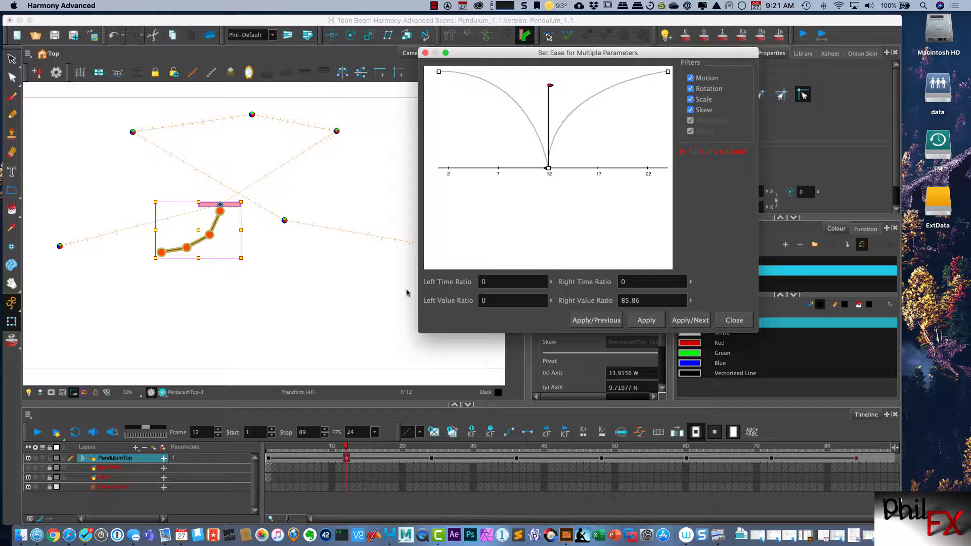
pyautogui.click(691, 321)
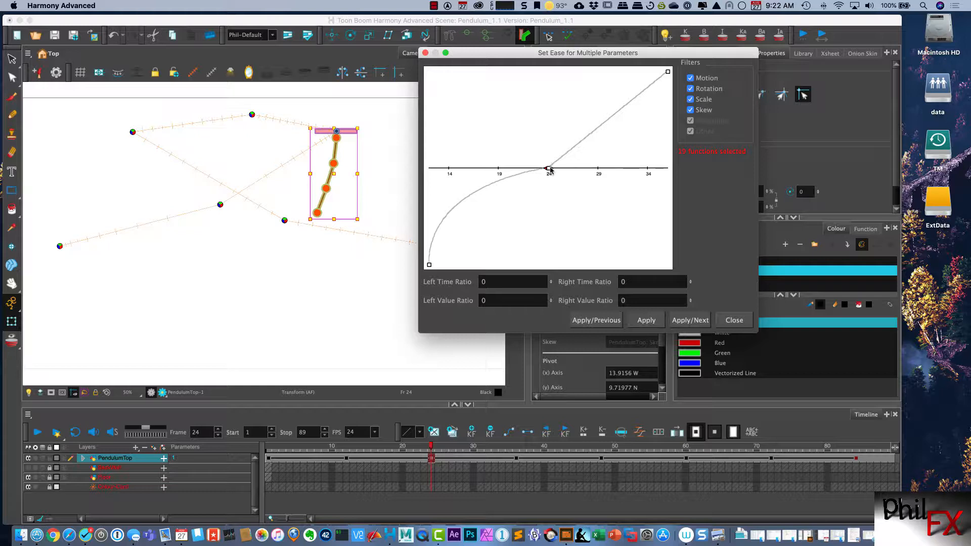
# Step: Ease out of the frame 24 key with a right time ratio of about 90, apply it, and advance to frame 36
pyautogui.moveTo(551, 170); pyautogui.dragTo(657, 171)
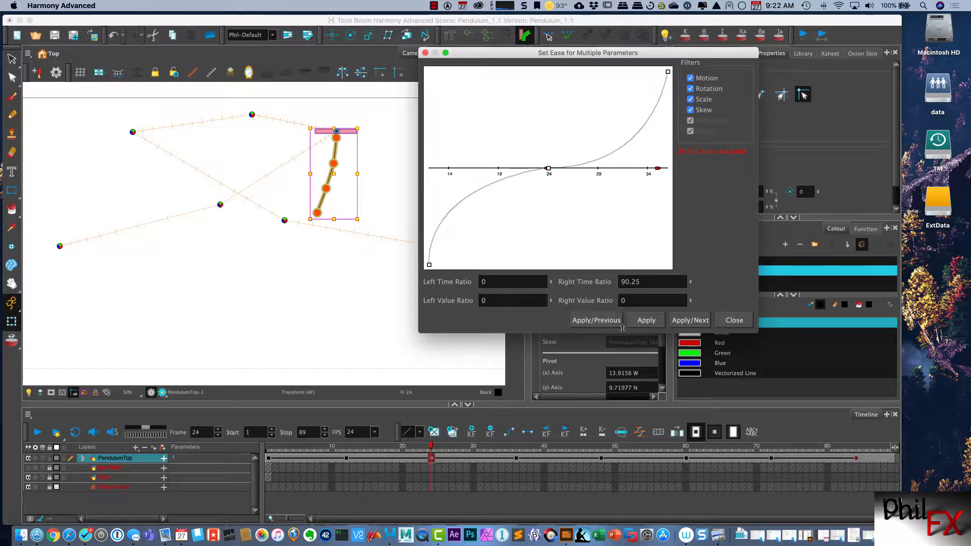
pyautogui.click(646, 321)
pyautogui.click(691, 321)
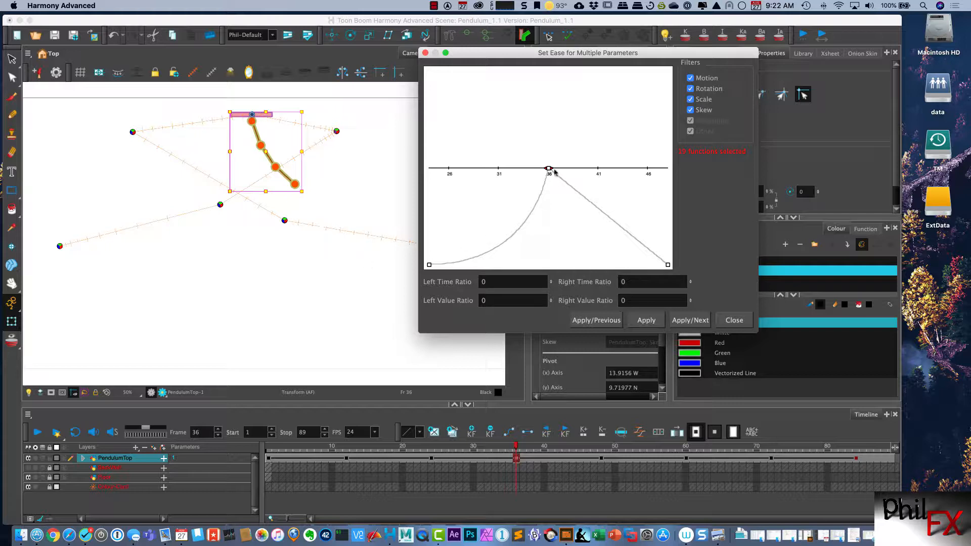
# Step: Set the frame 36 key's right value ratio to about 90, apply the ease, and advance to frame 48
pyautogui.moveTo(549, 168); pyautogui.dragTo(547, 258)
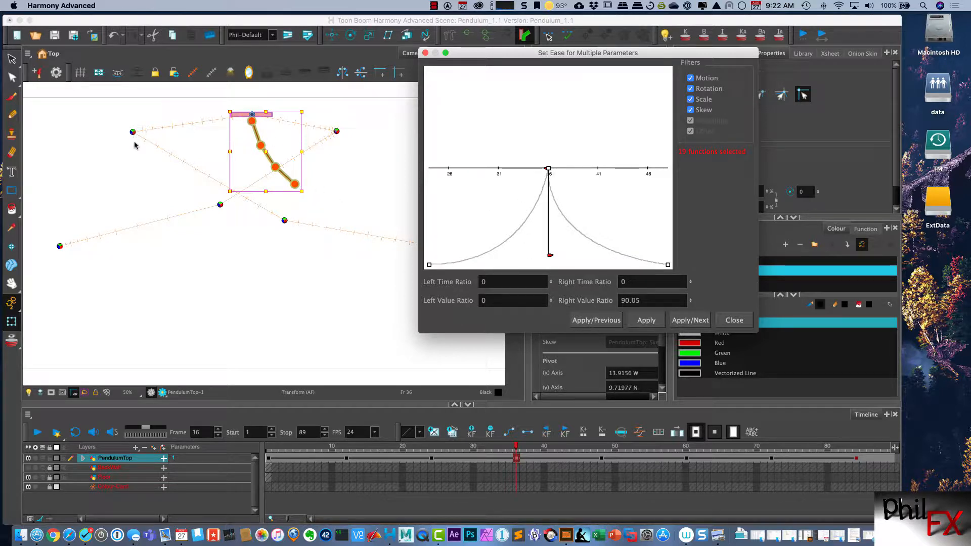
pyautogui.click(651, 323)
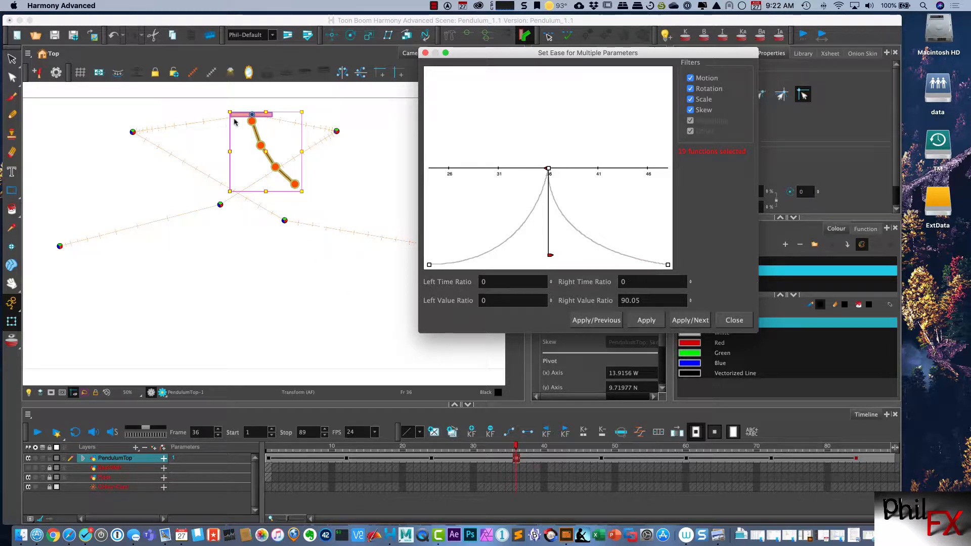
pyautogui.click(688, 321)
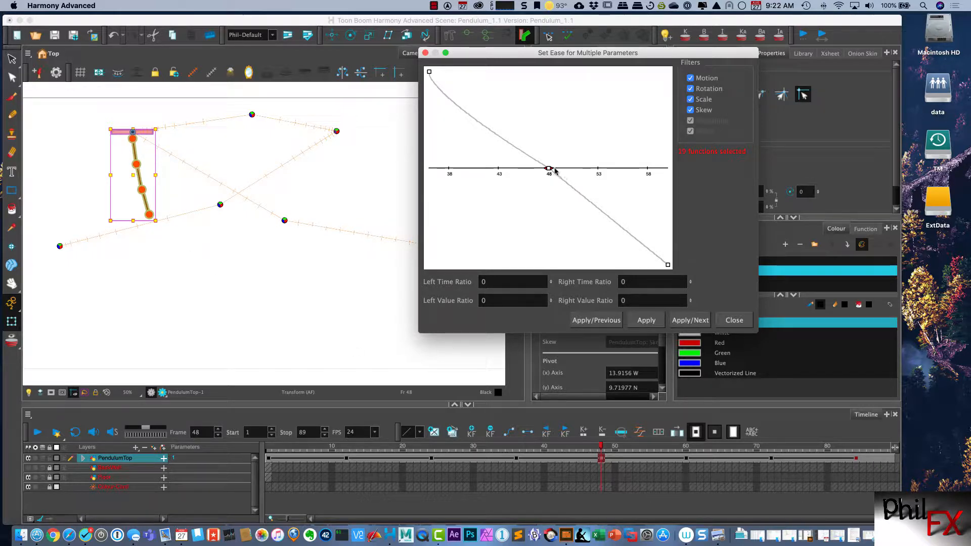
# Step: Try several outgoing ease curves on the frame 48 key, starting with a right time ratio of about 54 and right value ratio of about 90
pyautogui.moveTo(550, 169); pyautogui.dragTo(615, 255)
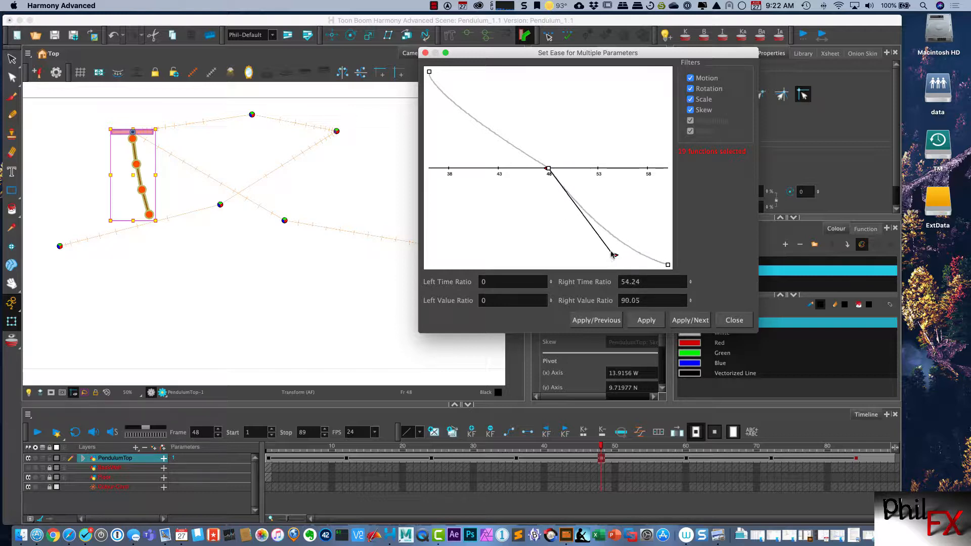
pyautogui.click(642, 326)
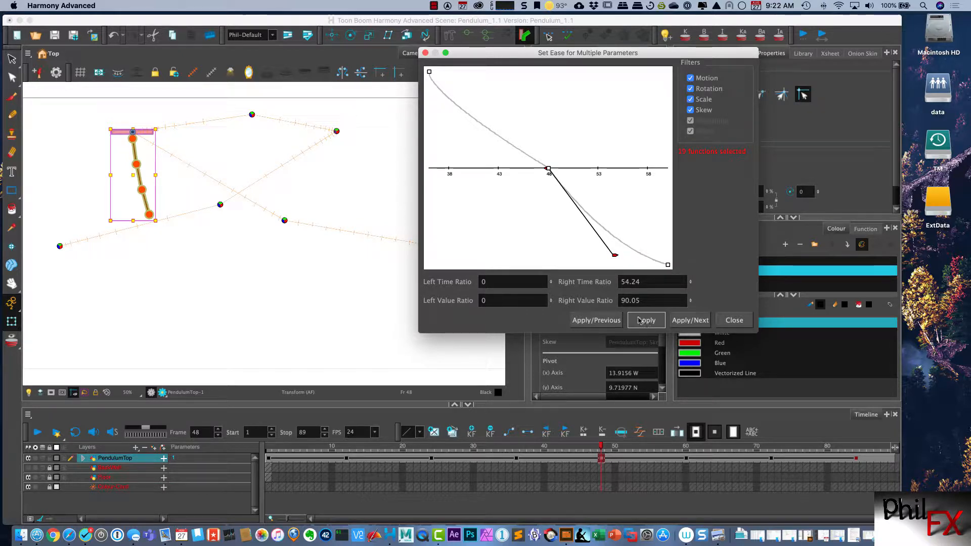
pyautogui.moveTo(615, 255); pyautogui.dragTo(636, 178)
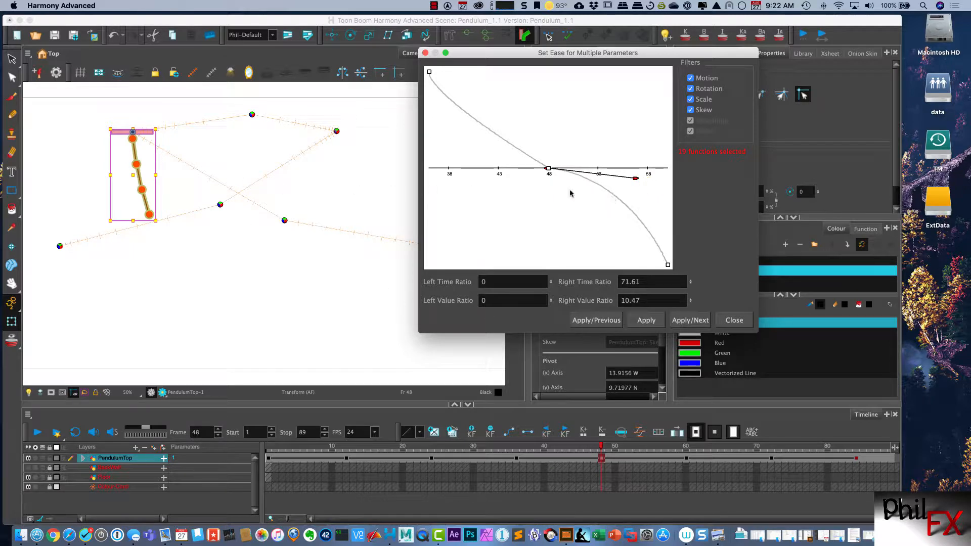
pyautogui.moveTo(636, 181); pyautogui.dragTo(595, 241)
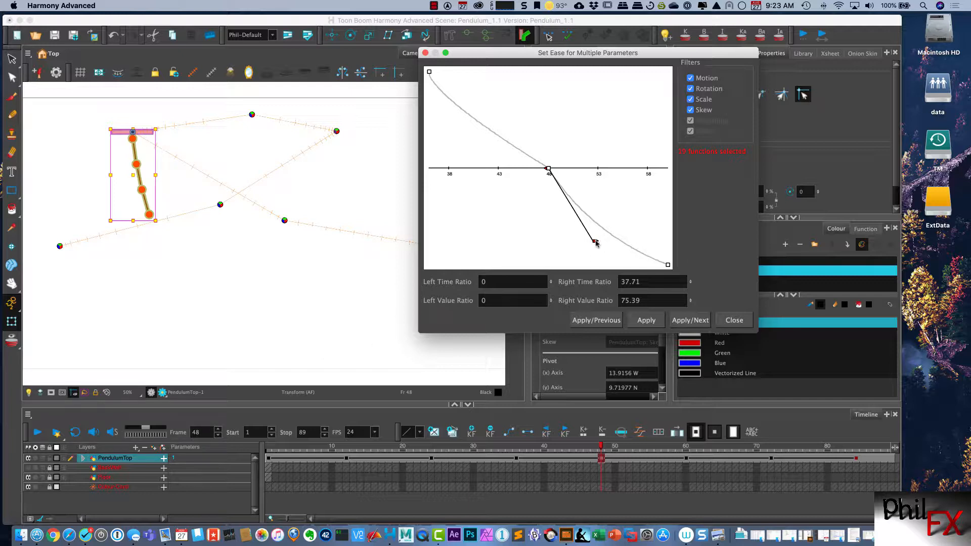
# Step: Ease out of the frame 48 key with right time ratio about 80 and right value ratio about 13, applying it and advancing to frame 60
pyautogui.moveTo(596, 243); pyautogui.dragTo(642, 180)
pyautogui.click(646, 322)
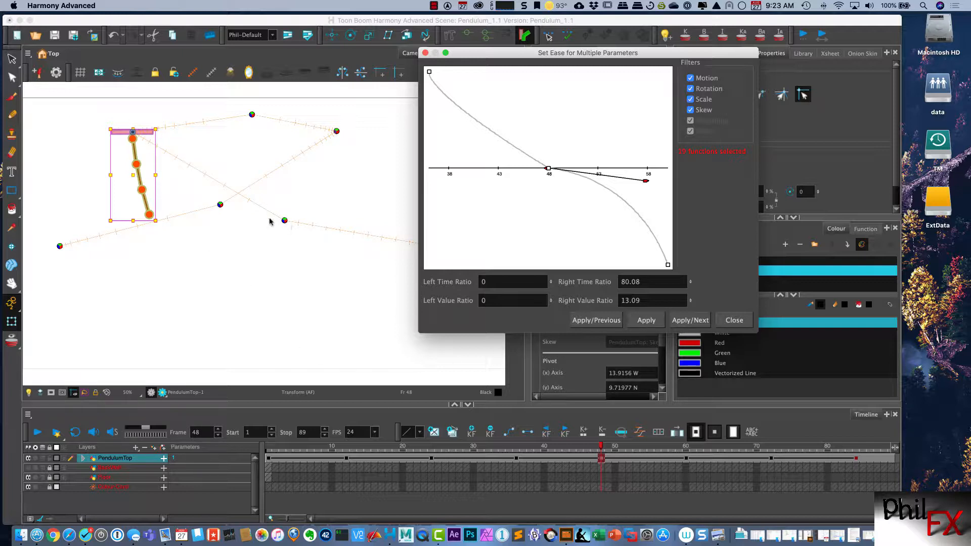
pyautogui.click(690, 322)
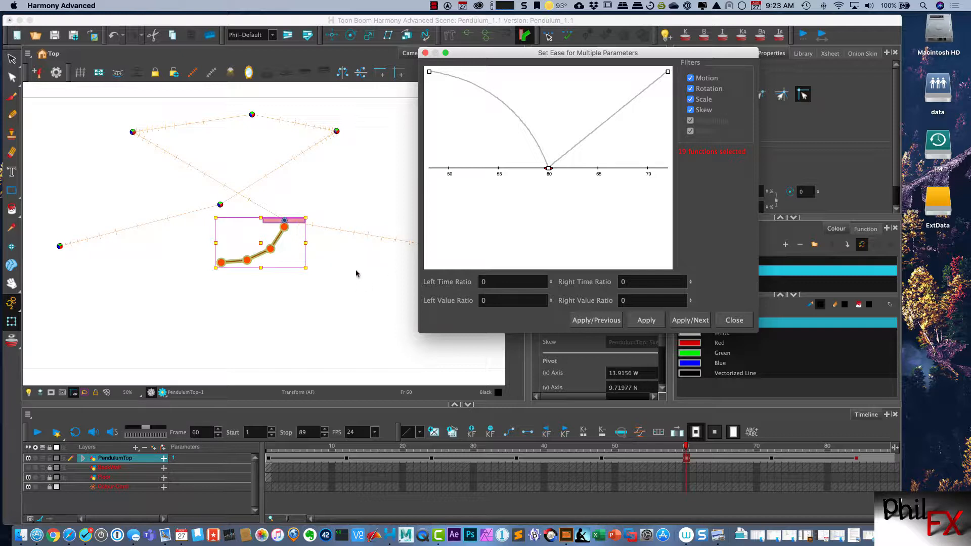
# Step: Give the frame 60 key a right value ratio of about 78, apply the ease, advance to frame 72, and close the ease dialog
pyautogui.moveTo(549, 168); pyautogui.dragTo(550, 93)
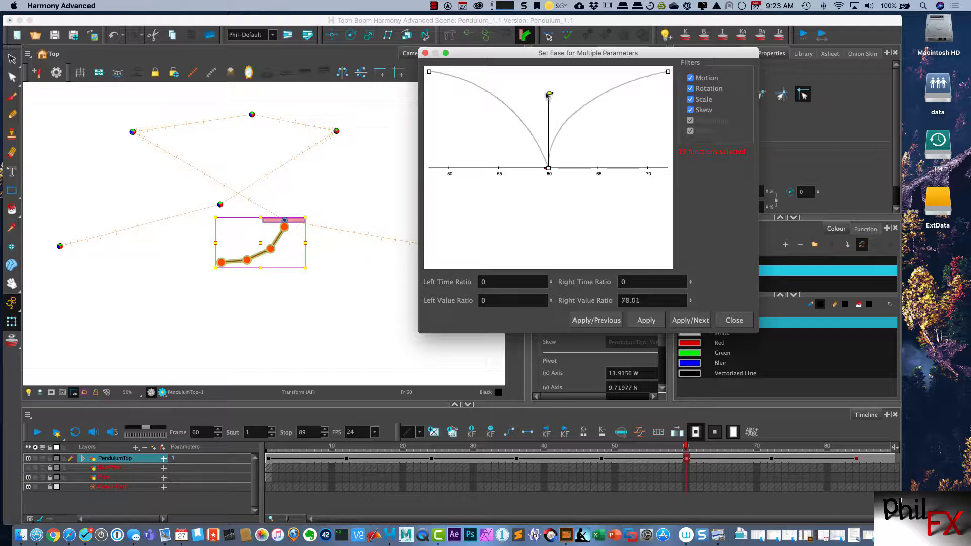
pyautogui.click(646, 322)
pyautogui.moveTo(557, 53); pyautogui.dragTo(629, 51)
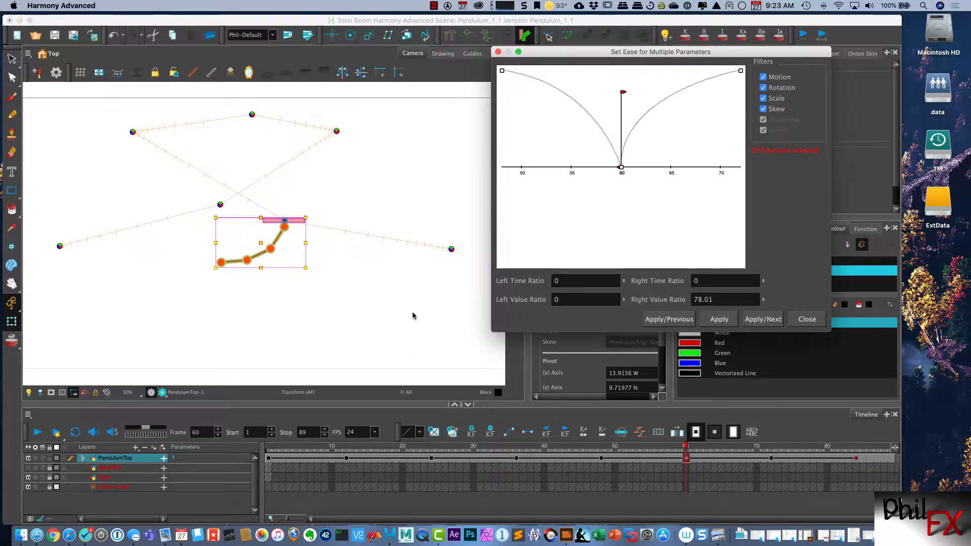
pyautogui.click(769, 320)
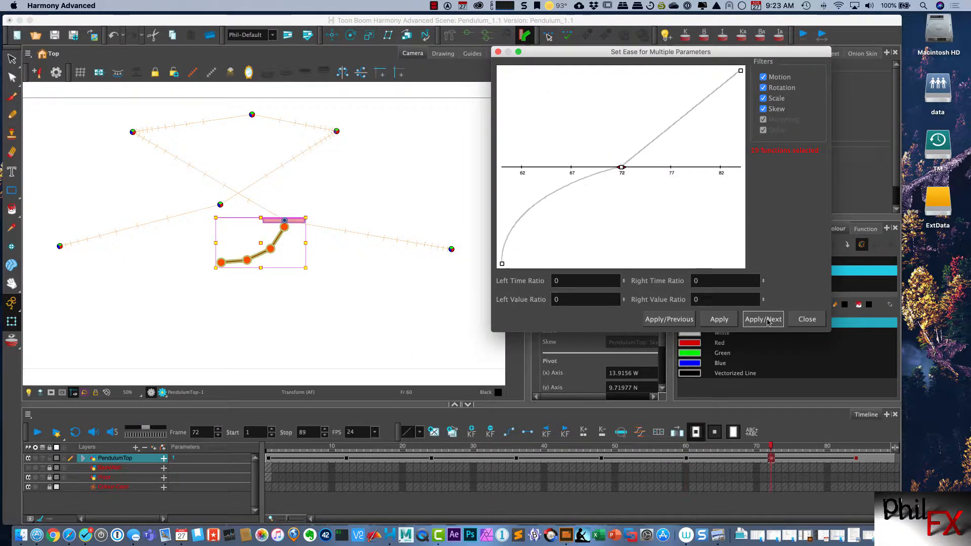
pyautogui.click(807, 320)
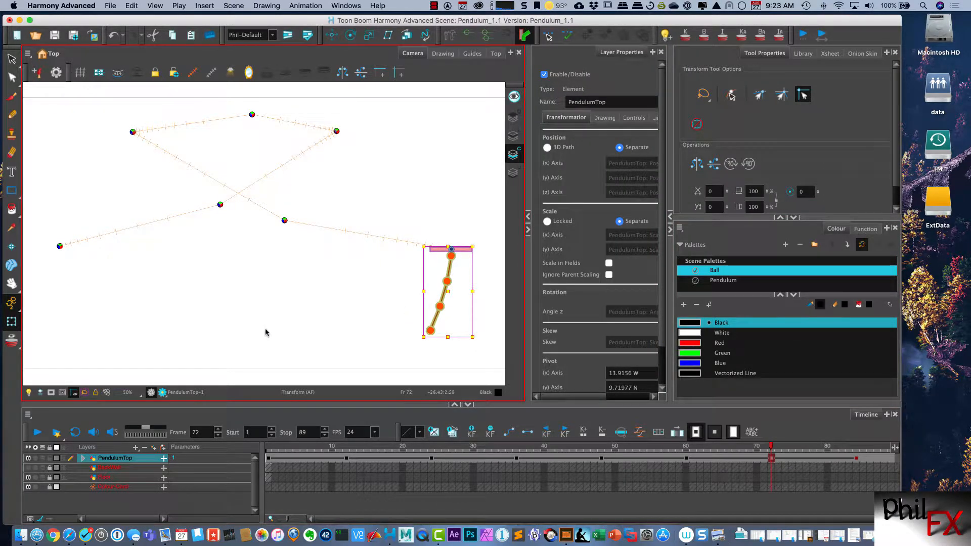
# Step: Play the eased pendulum animation in a loop to review the motion, and stop playback
pyautogui.click(75, 432)
pyautogui.click(38, 433)
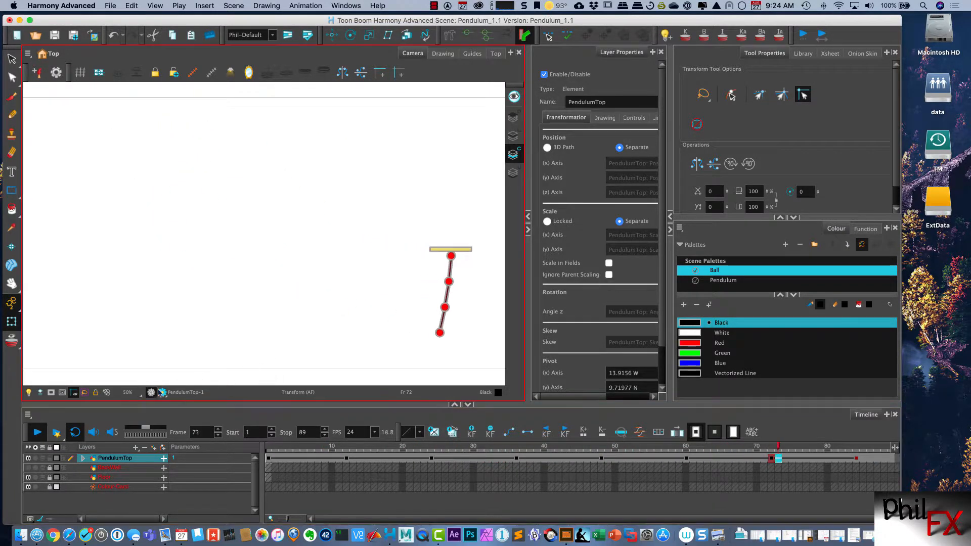
pyautogui.click(39, 433)
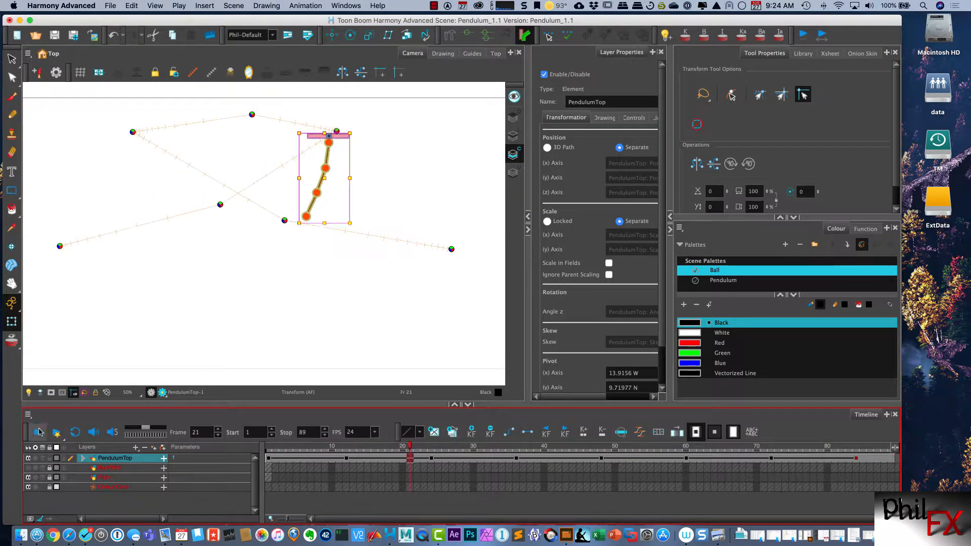
# Step: Expand PendulumTop in the timeline to show its three joint layers, leaving its parameters collapsed and the layer properties dialog closed
pyautogui.click(164, 459)
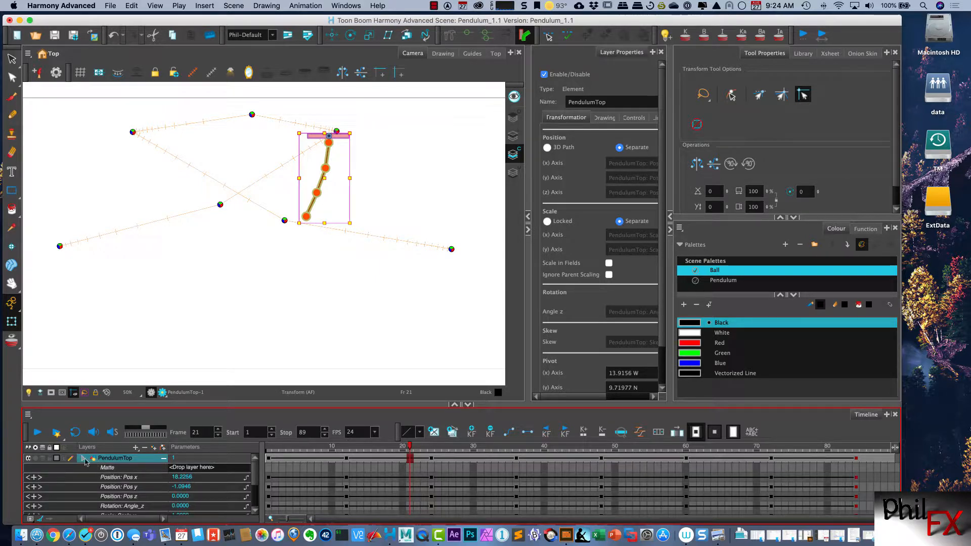
pyautogui.click(164, 459)
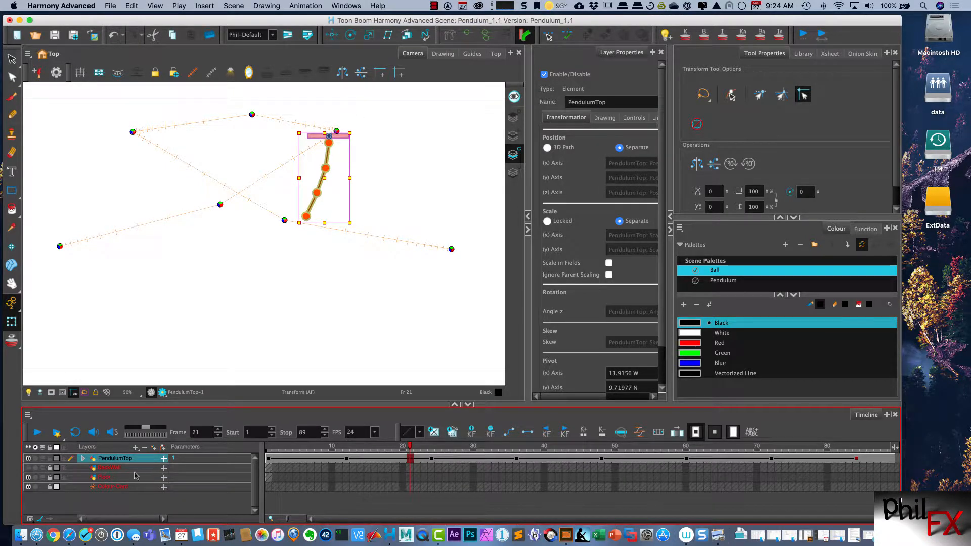
pyautogui.doubleClick(84, 459)
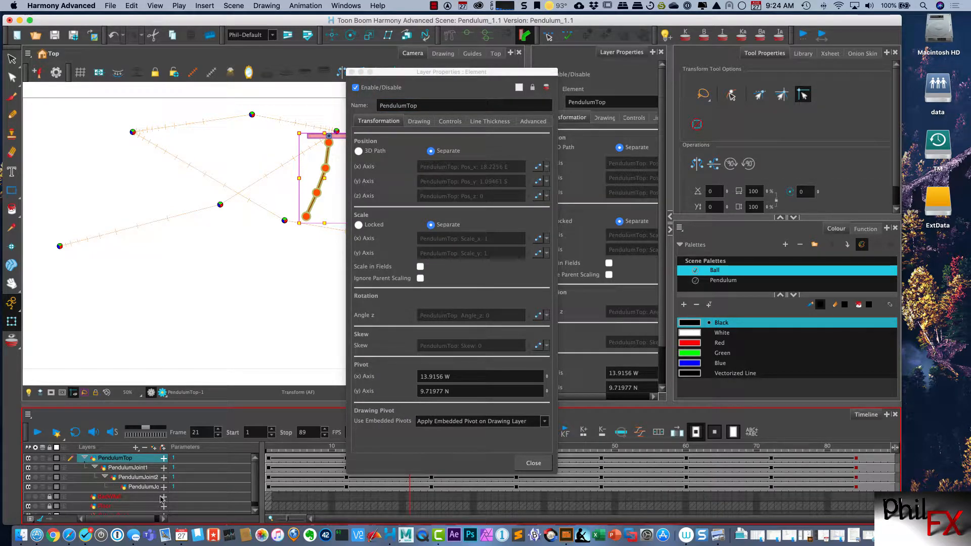
pyautogui.click(353, 71)
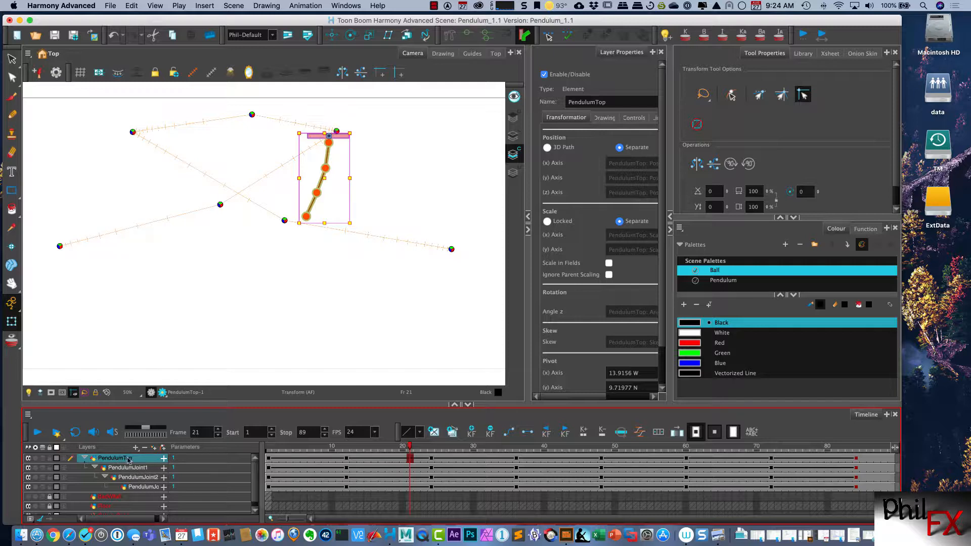
# Step: Expand PendulumTop's parameters and open its Position: Pos x function in the Bezier Editor
pyautogui.click(164, 458)
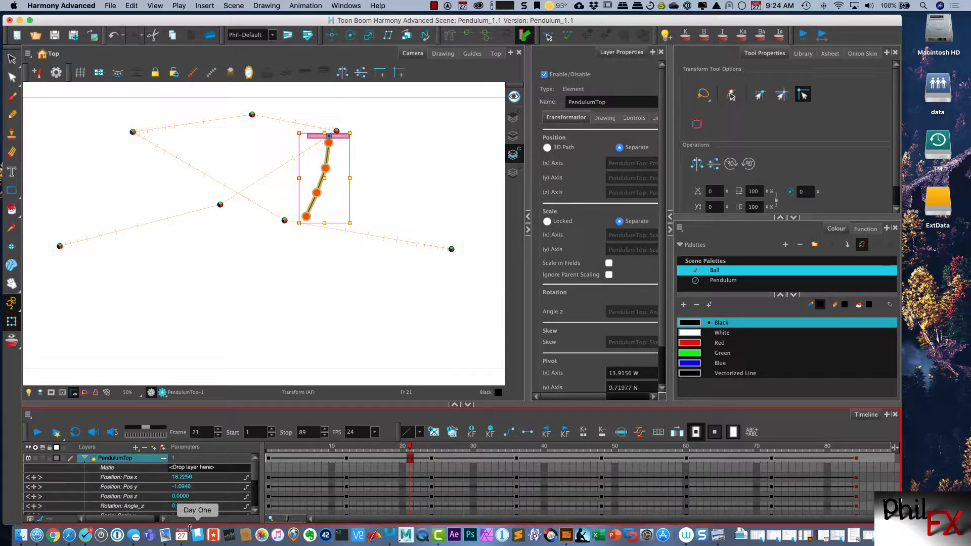
pyautogui.scroll(-1, 254, 471)
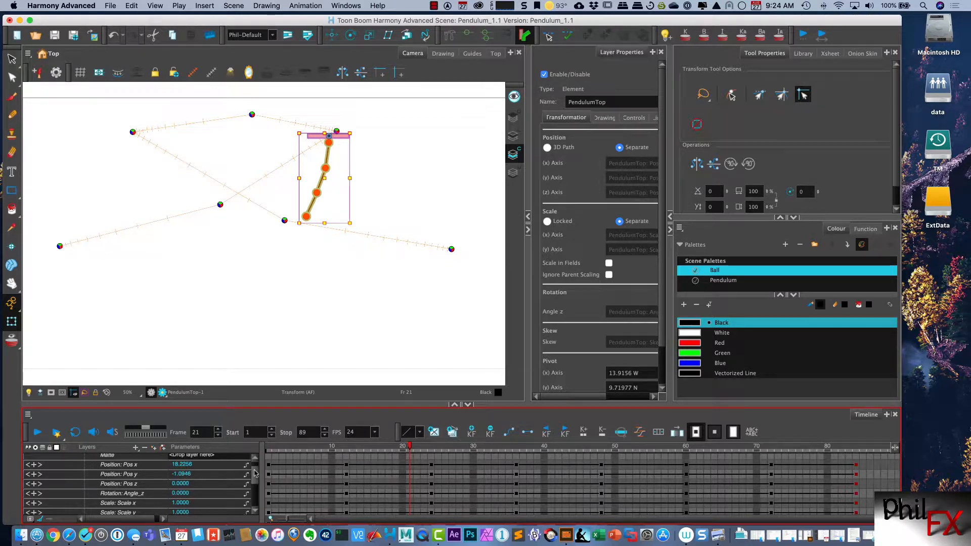
pyautogui.scroll(2, 258, 463)
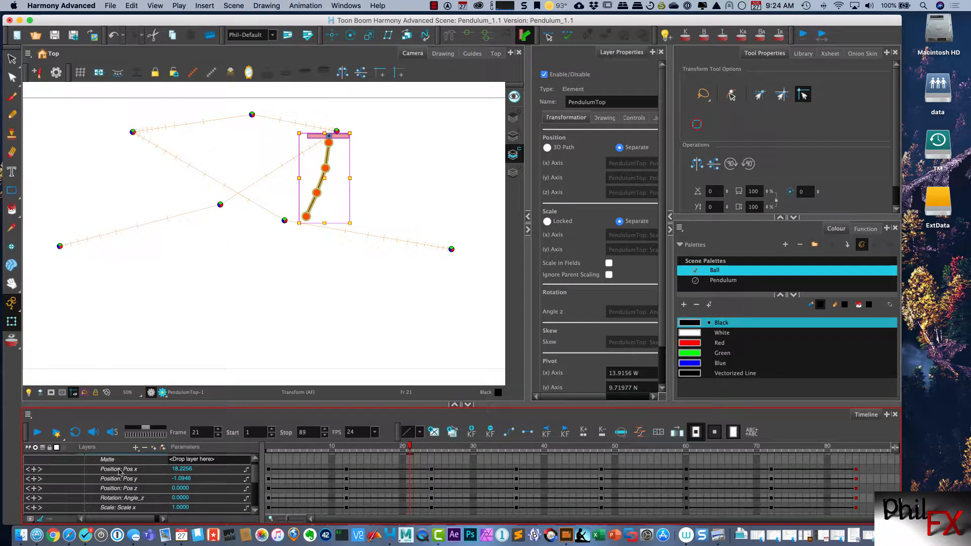
pyautogui.doubleClick(154, 472)
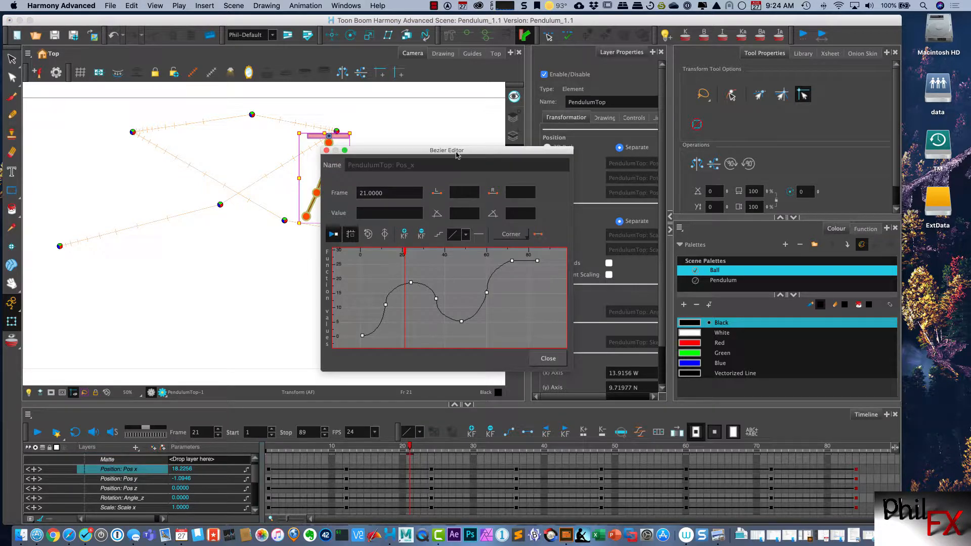
# Step: Enlarge the Bezier Editor showing PendulumTop's Pos x curve and position it beside the pendulum so both can be seen
pyautogui.moveTo(455, 155); pyautogui.dragTo(533, 64)
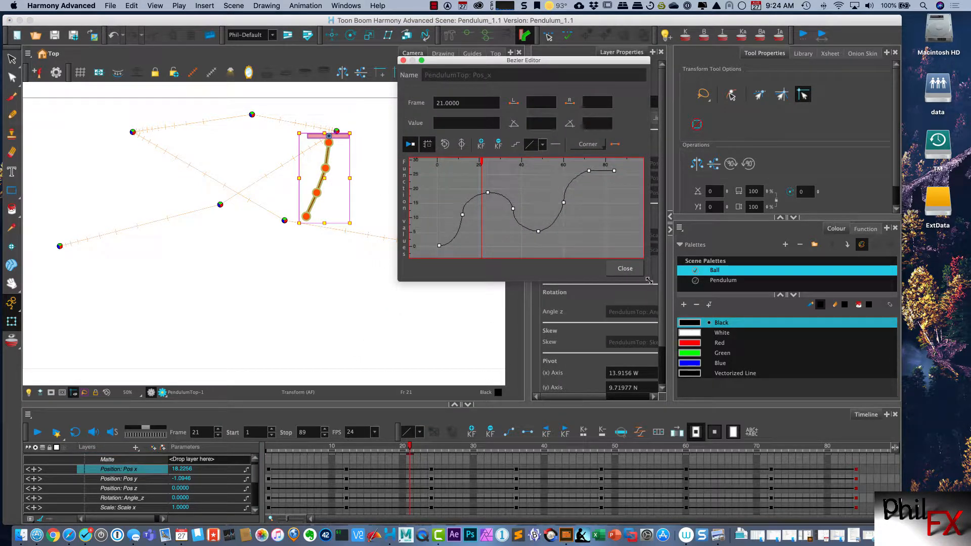
pyautogui.moveTo(649, 280); pyautogui.dragTo(805, 376)
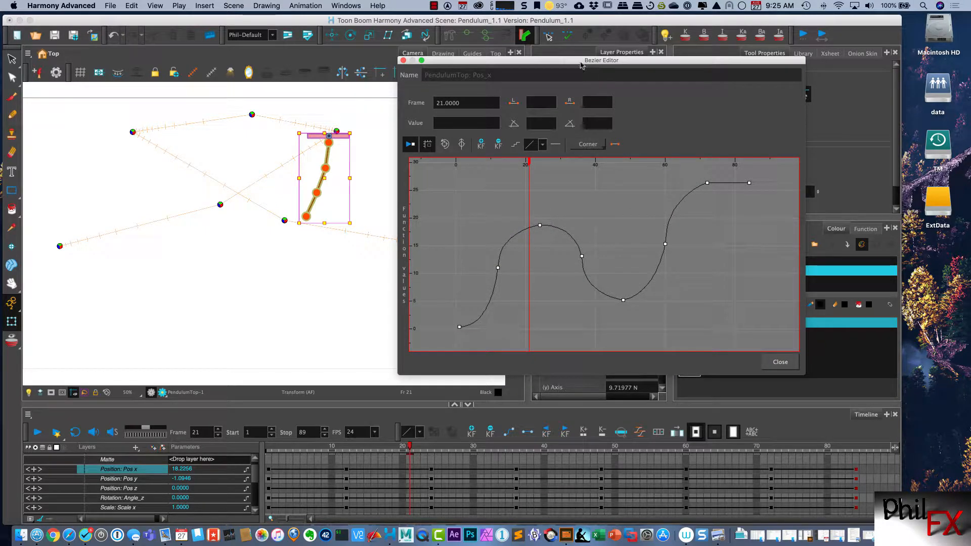
pyautogui.moveTo(582, 65); pyautogui.dragTo(587, 46)
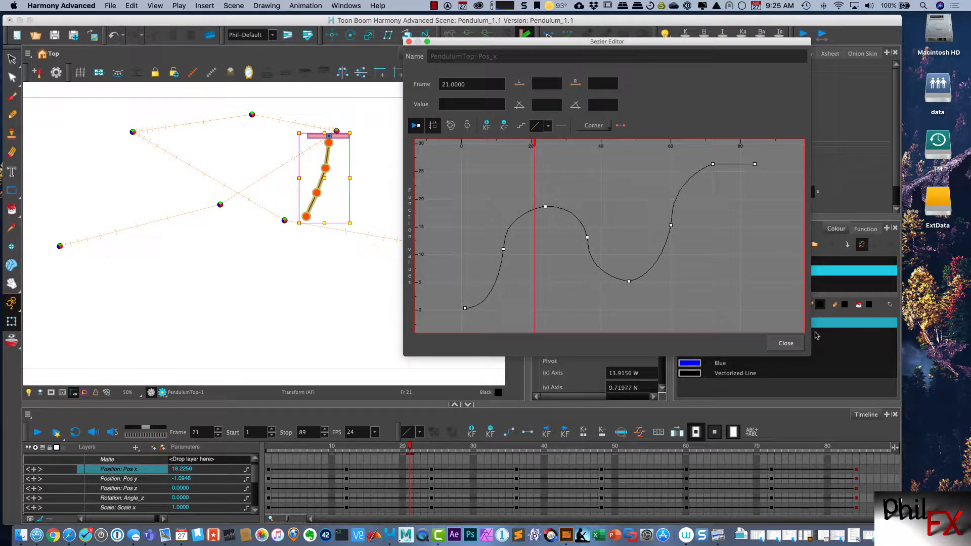
pyautogui.moveTo(808, 349); pyautogui.dragTo(831, 353)
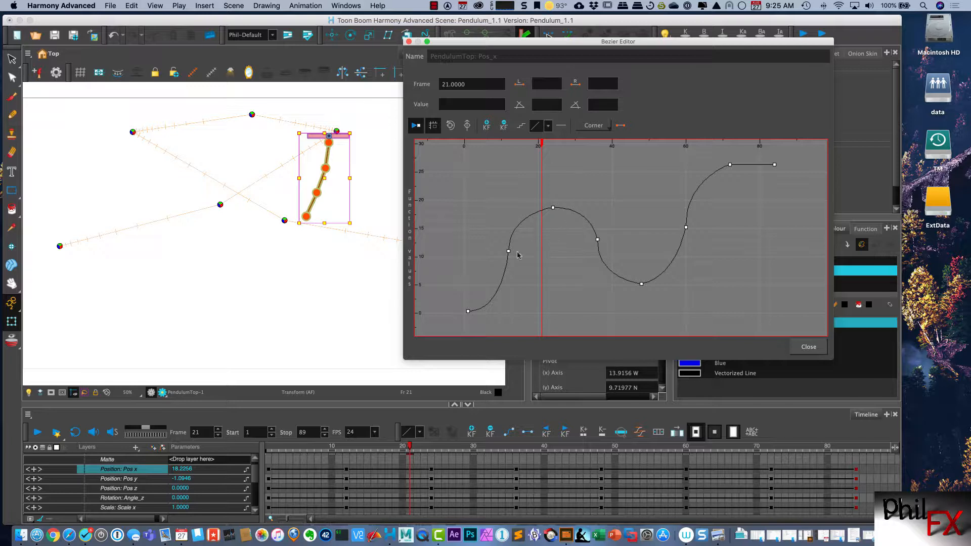
# Step: Scrub the Pos x curve through frames 1, 12 and 24 and back to 12 to compare the pendulum's motion with the curve
pyautogui.moveTo(541, 157); pyautogui.dragTo(468, 157)
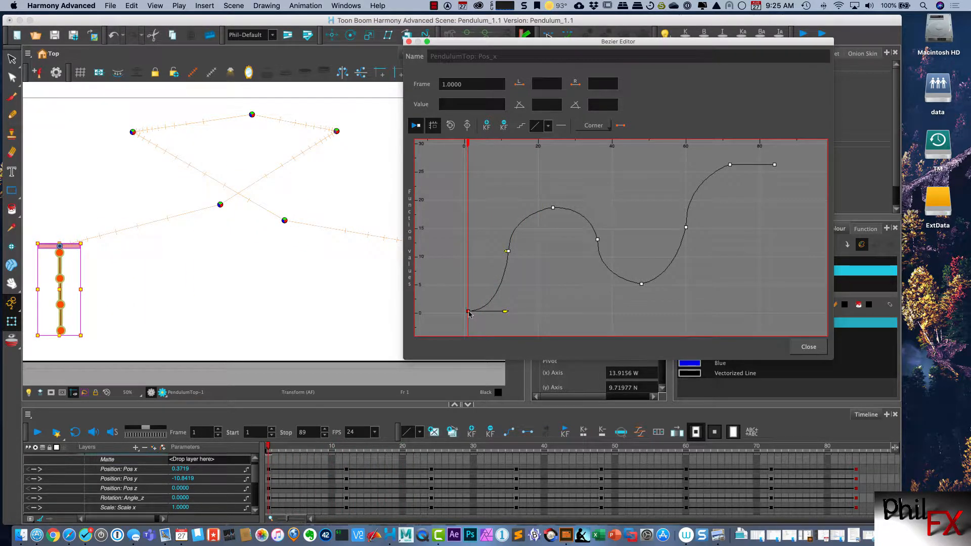
pyautogui.click(496, 143)
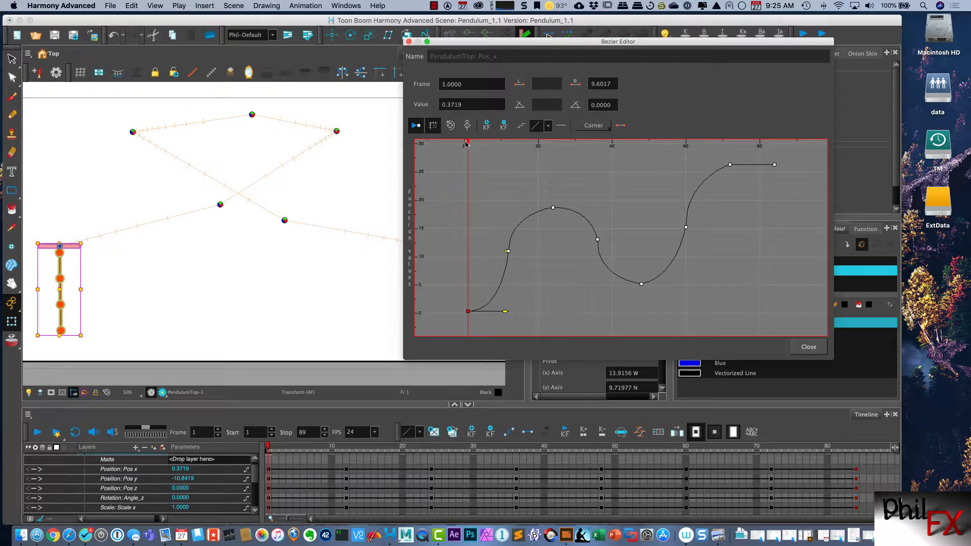
pyautogui.moveTo(496, 144); pyautogui.dragTo(505, 144)
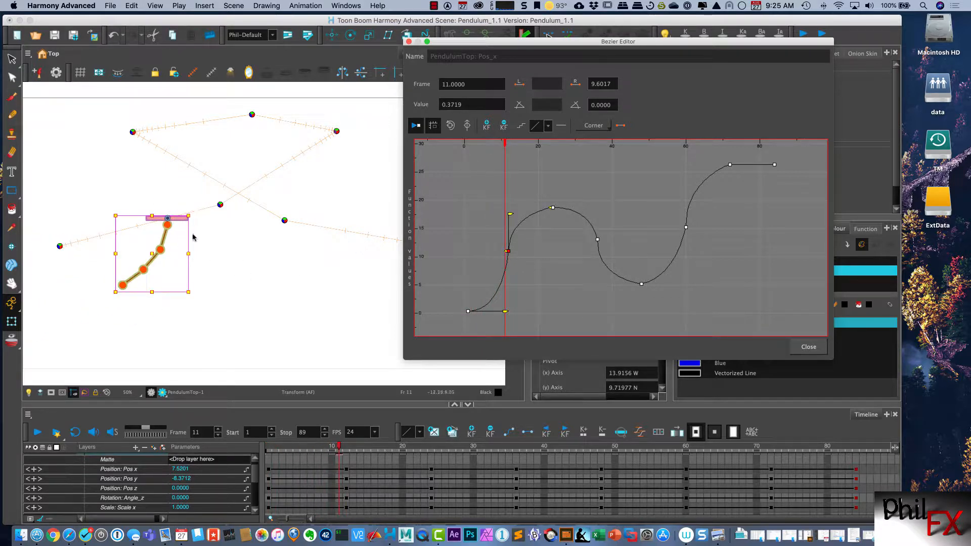
pyautogui.click(508, 143)
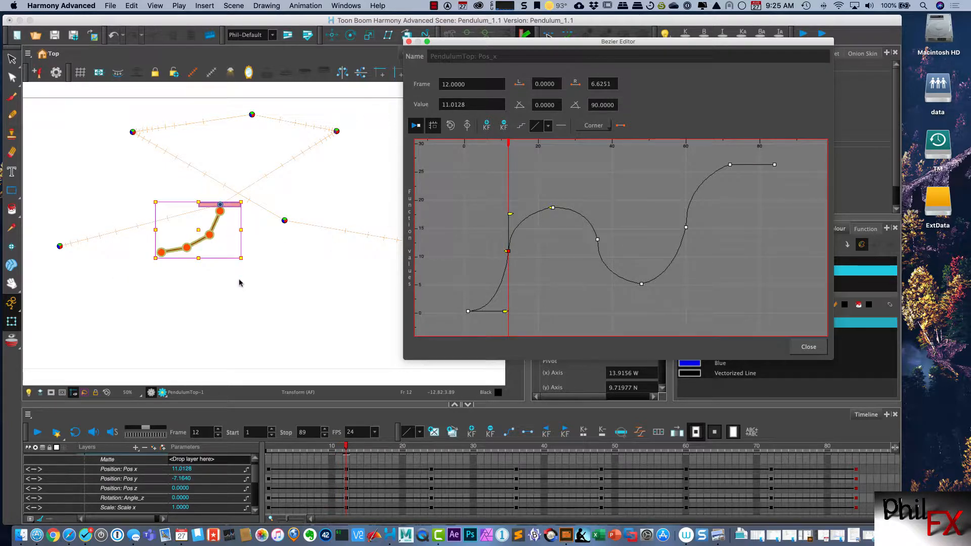
pyautogui.moveTo(509, 144); pyautogui.dragTo(553, 145)
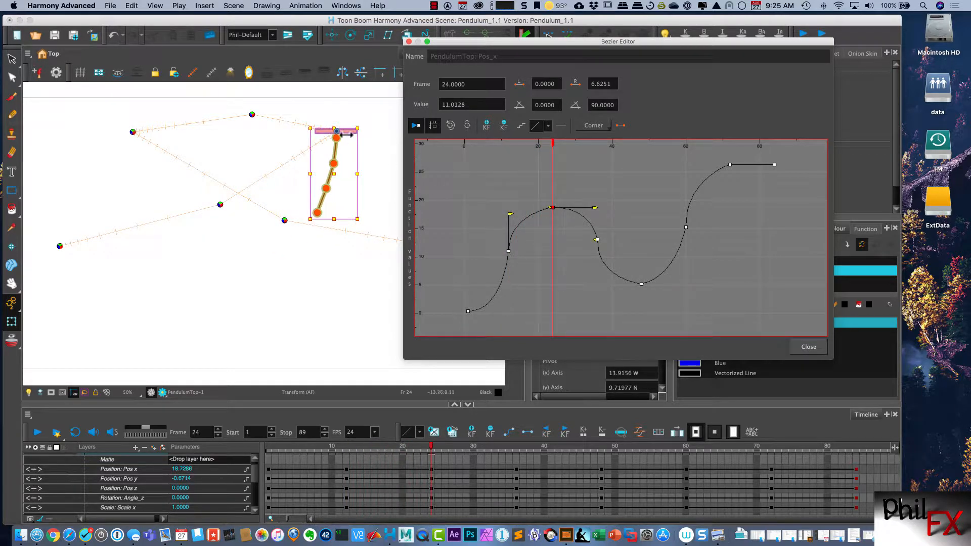
pyautogui.moveTo(552, 145); pyautogui.dragTo(509, 146)
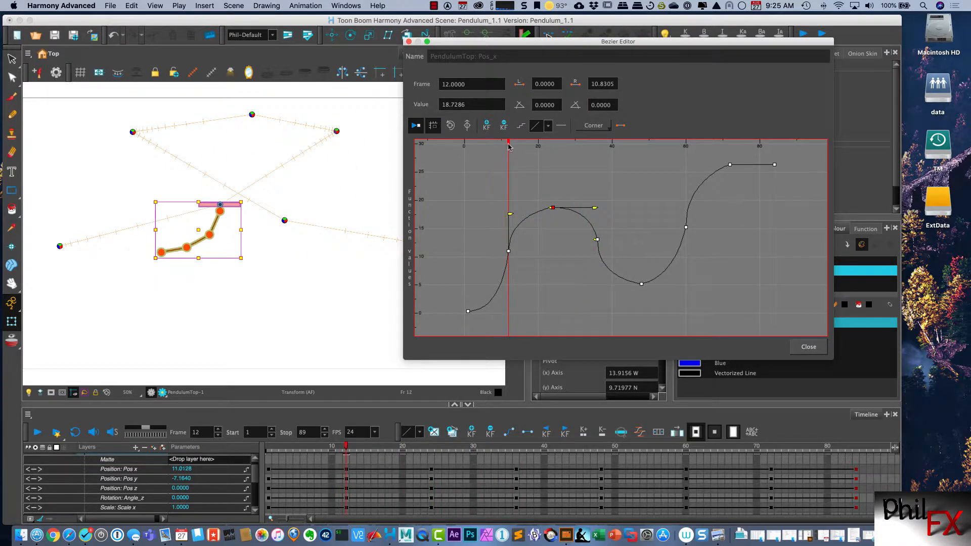
# Step: Pull out the left handle of the Pos x key at frame 12 and raise the frame 1 key's right handle to about 18.3°
pyautogui.click(508, 252)
pyautogui.moveTo(515, 243); pyautogui.dragTo(502, 276)
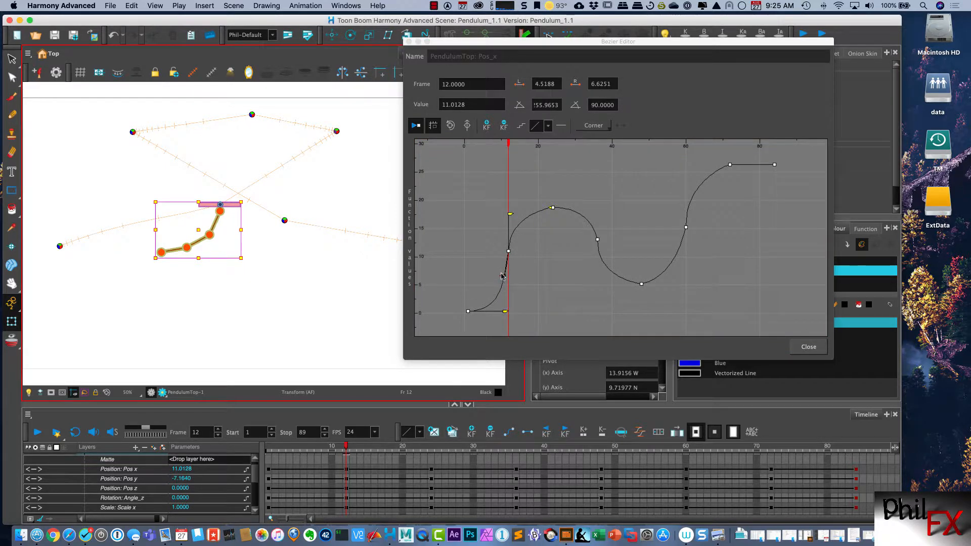
pyautogui.moveTo(503, 275); pyautogui.dragTo(508, 271)
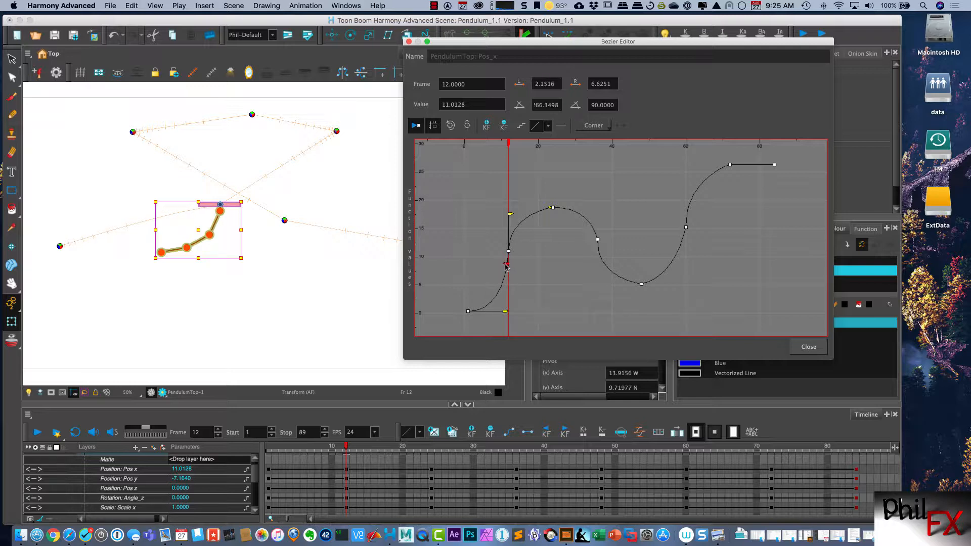
pyautogui.moveTo(510, 214); pyautogui.dragTo(511, 211)
pyautogui.moveTo(510, 215); pyautogui.dragTo(510, 216)
pyautogui.click(505, 311)
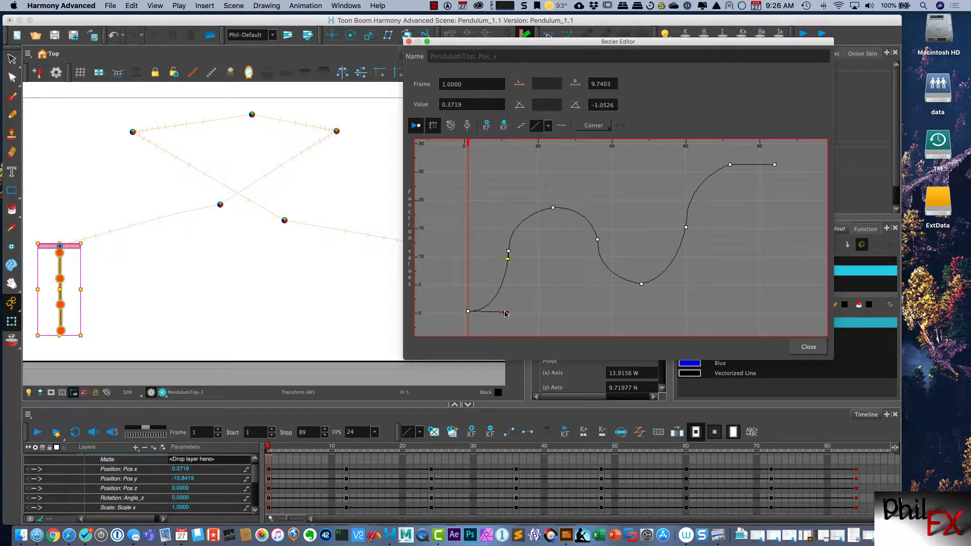
pyautogui.moveTo(505, 313); pyautogui.dragTo(505, 293)
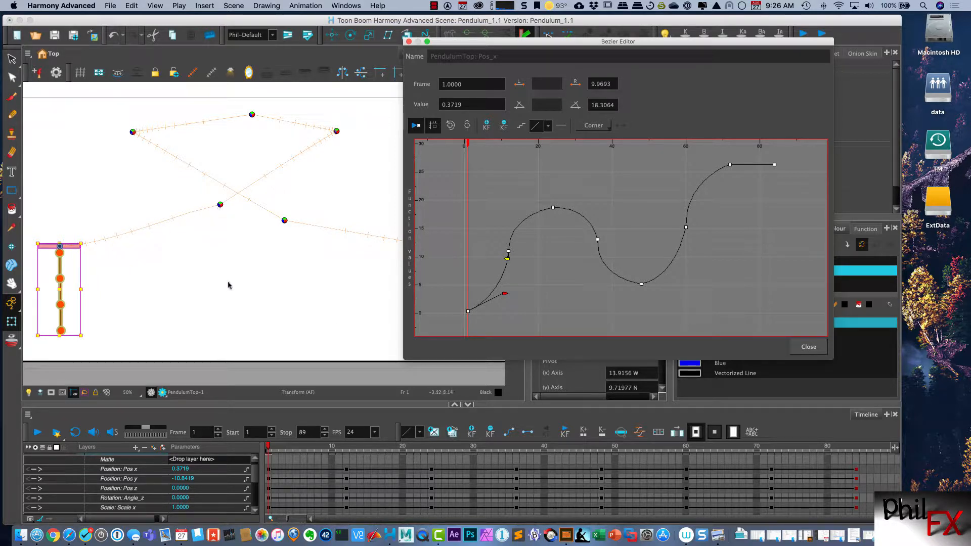
# Step: Pull out the left handle of the Pos x key at frame 24, keeping it nearly level with the key
pyautogui.click(553, 207)
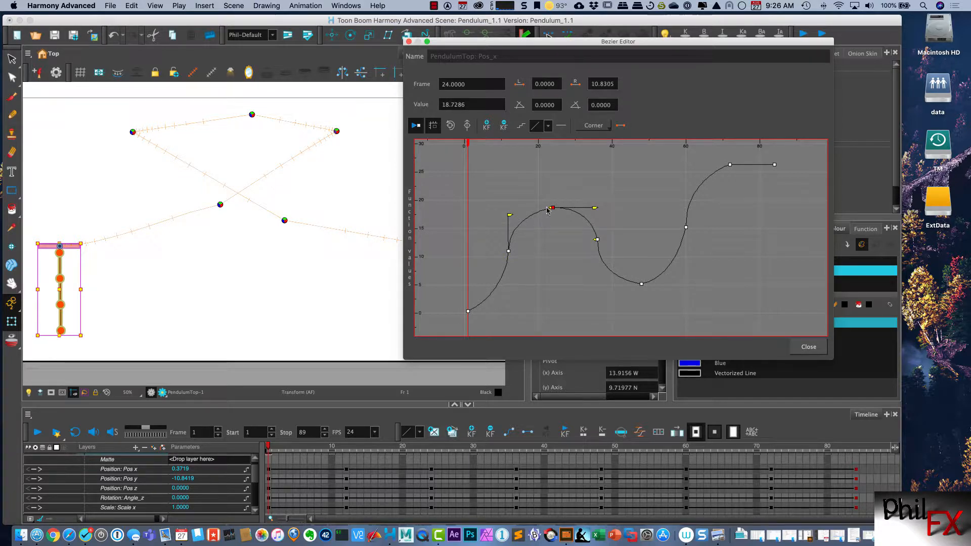
pyautogui.moveTo(549, 210)
pyautogui.mouseDown()
pyautogui.moveTo(521, 223)
pyautogui.moveTo(539, 209)
pyautogui.mouseUp()
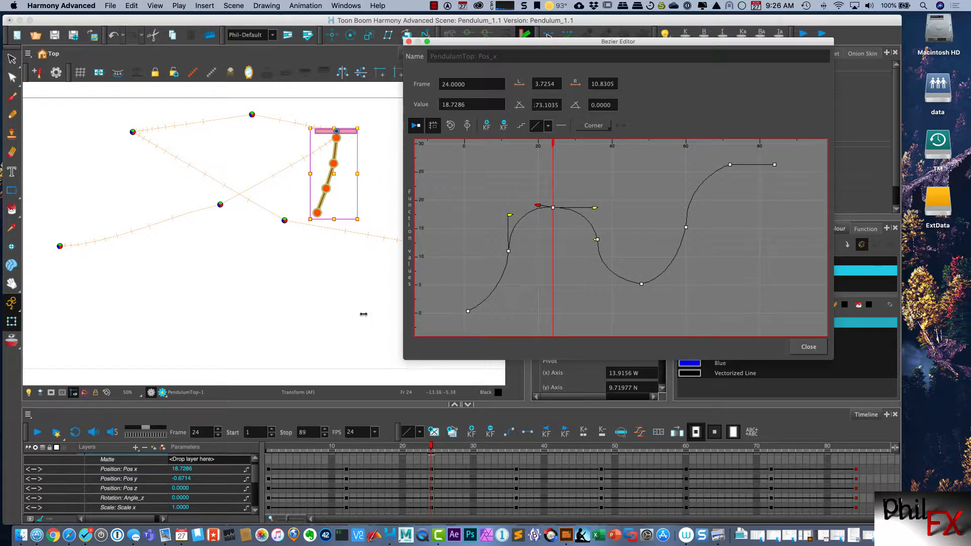
pyautogui.moveTo(554, 165); pyautogui.dragTo(541, 208)
# Step: Refine the frame 12 Pos x key, setting its left handle to about 2.41 long and tilting and shortening its right handle
pyautogui.moveTo(552, 143); pyautogui.dragTo(498, 195)
pyautogui.moveTo(498, 267); pyautogui.dragTo(510, 265)
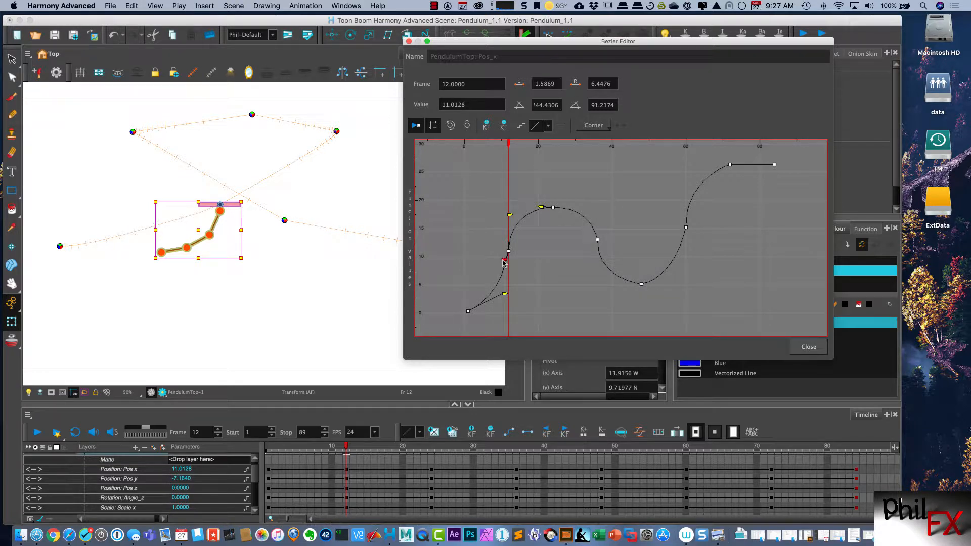
pyautogui.moveTo(503, 260); pyautogui.dragTo(502, 261)
pyautogui.moveTo(503, 262); pyautogui.dragTo(502, 265)
pyautogui.moveTo(509, 215); pyautogui.dragTo(505, 216)
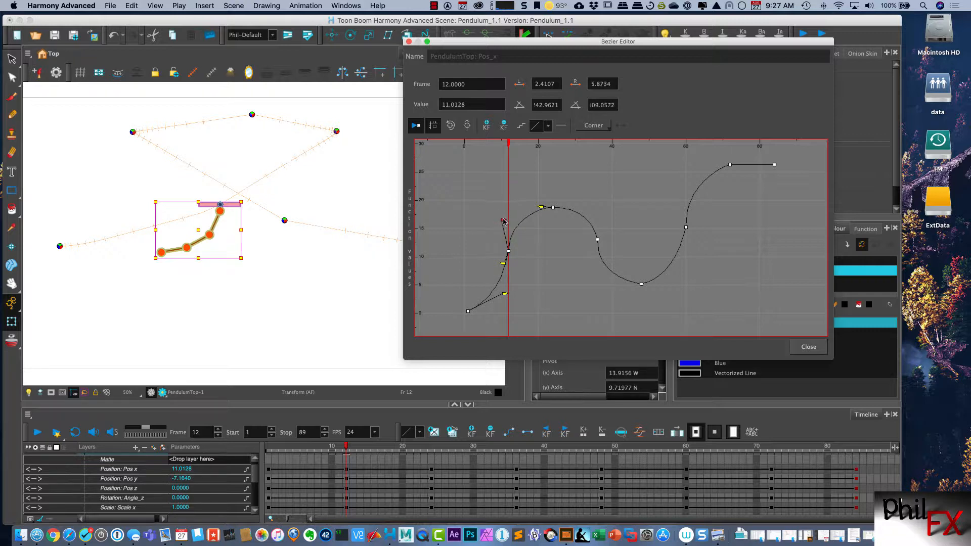
pyautogui.moveTo(505, 221); pyautogui.dragTo(507, 223)
# Step: Set the frame 36 key's left and right handles to about 1.63 and 11.67 long, and raise frame 48's right handle to about 4°
pyautogui.moveTo(507, 149); pyautogui.dragTo(587, 168)
pyautogui.click(598, 239)
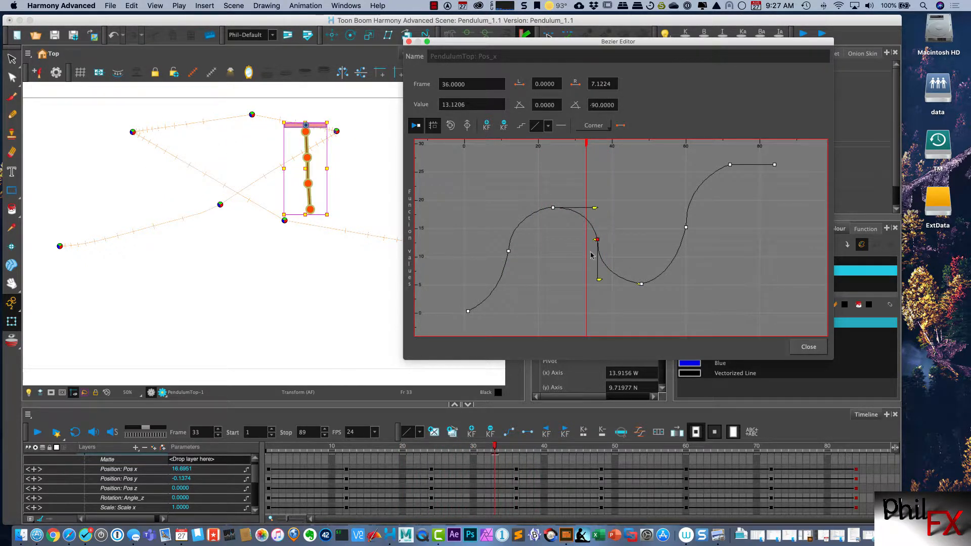
pyautogui.moveTo(594, 242)
pyautogui.mouseDown()
pyautogui.moveTo(595, 227)
pyautogui.moveTo(594, 235)
pyautogui.mouseUp()
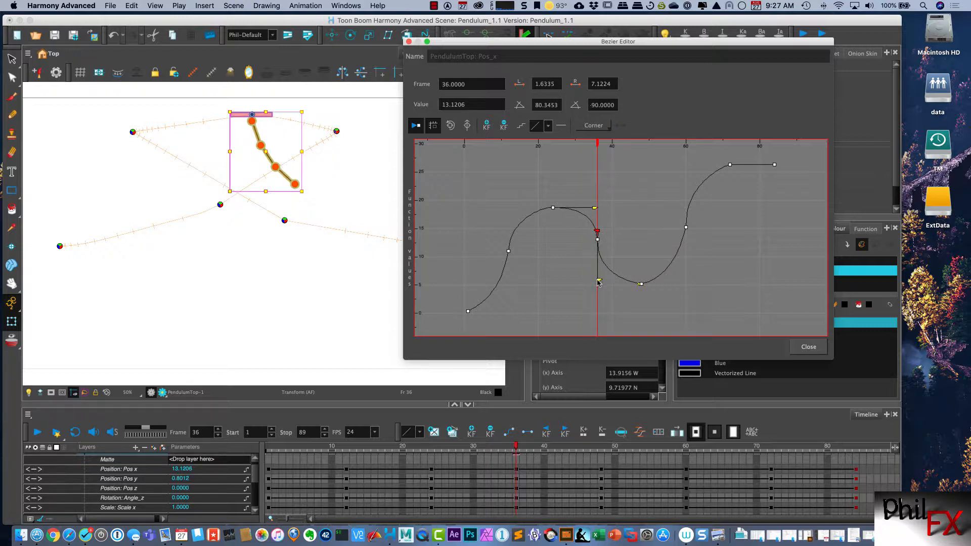
pyautogui.moveTo(599, 282); pyautogui.dragTo(572, 291)
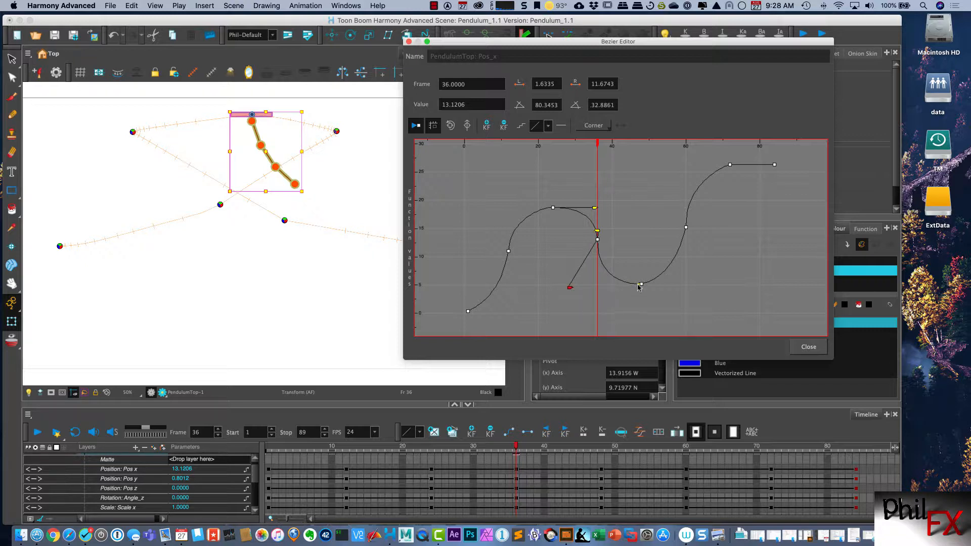
pyautogui.moveTo(638, 284); pyautogui.dragTo(681, 278)
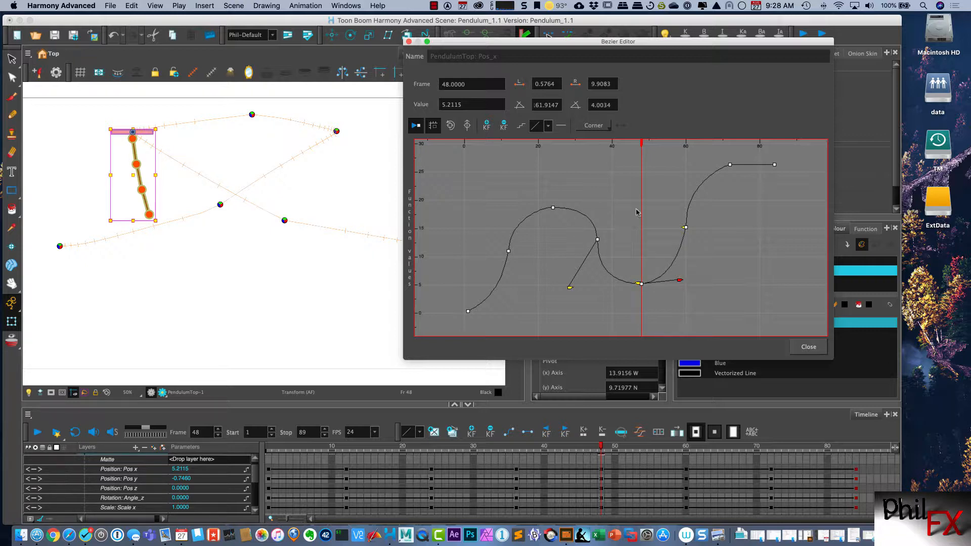
# Step: Pull the frame 60 Pos x key's left handle out to about 1.84 long and tilt its right handle forward off vertical
pyautogui.moveTo(641, 145); pyautogui.dragTo(667, 146)
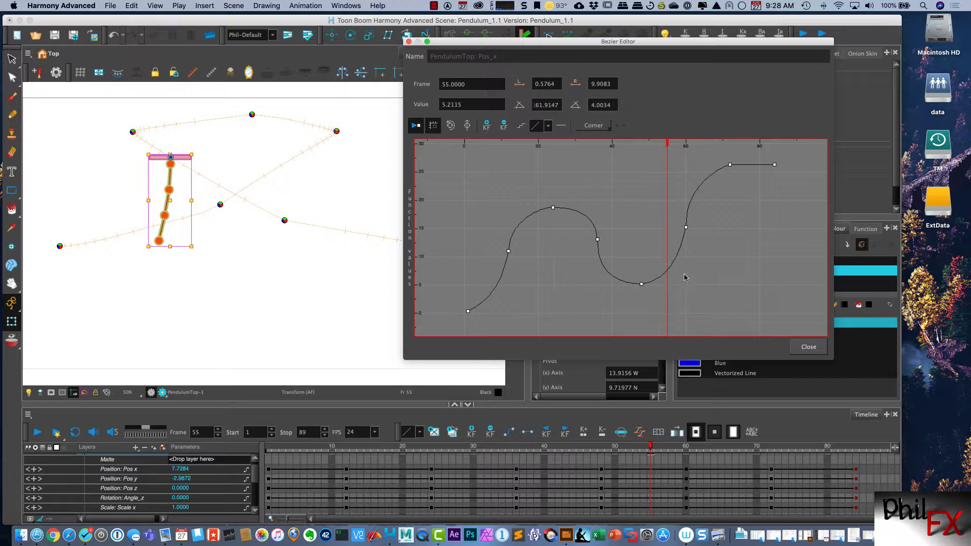
pyautogui.click(686, 228)
pyautogui.moveTo(682, 238); pyautogui.dragTo(681, 240)
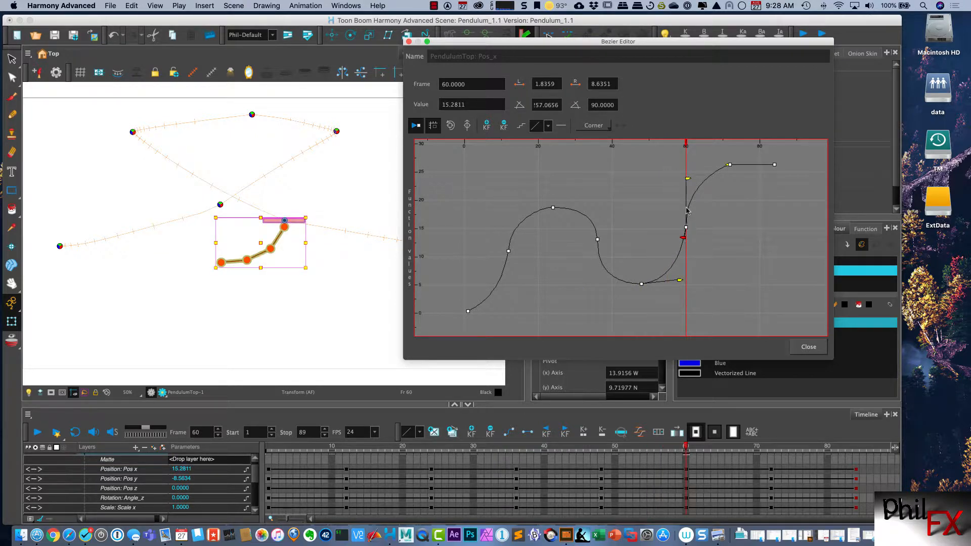
pyautogui.moveTo(687, 178); pyautogui.dragTo(697, 181)
# Step: Pull the frame 72 Pos x key's left handle out to about 2.88 long, return to frame 1, and close the Bezier Editor
pyautogui.moveTo(692, 147); pyautogui.dragTo(713, 146)
pyautogui.moveTo(556, 45); pyautogui.dragTo(633, 45)
pyautogui.click(804, 164)
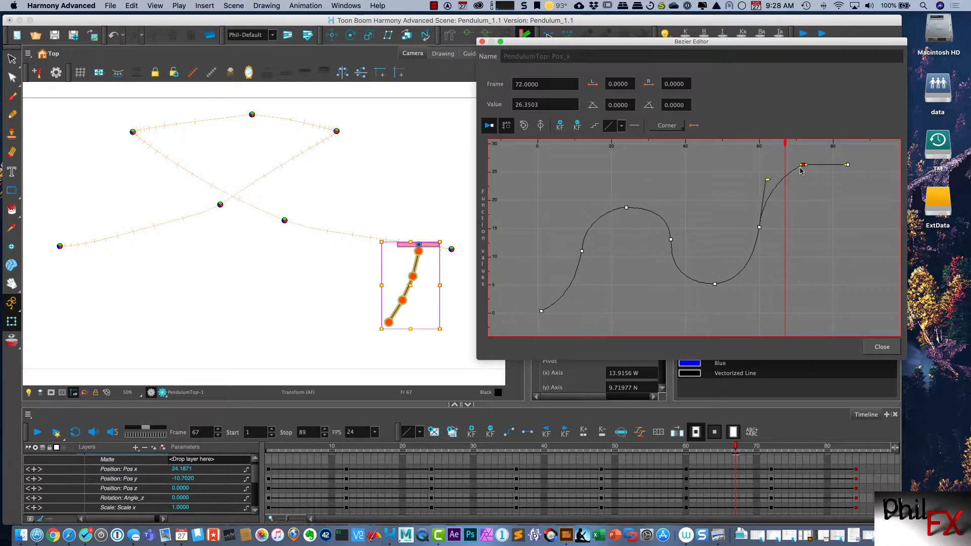
pyautogui.moveTo(801, 164); pyautogui.dragTo(536, 226)
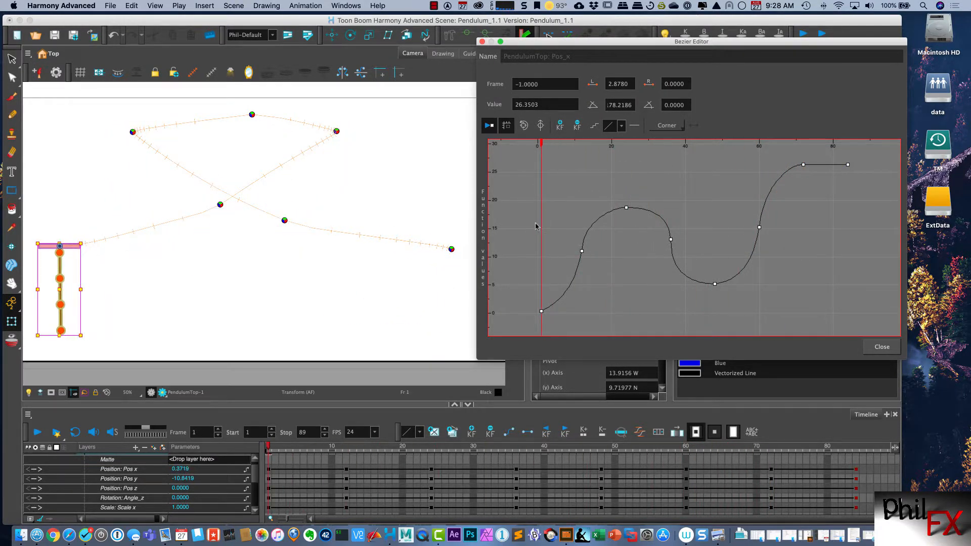
pyautogui.click(482, 41)
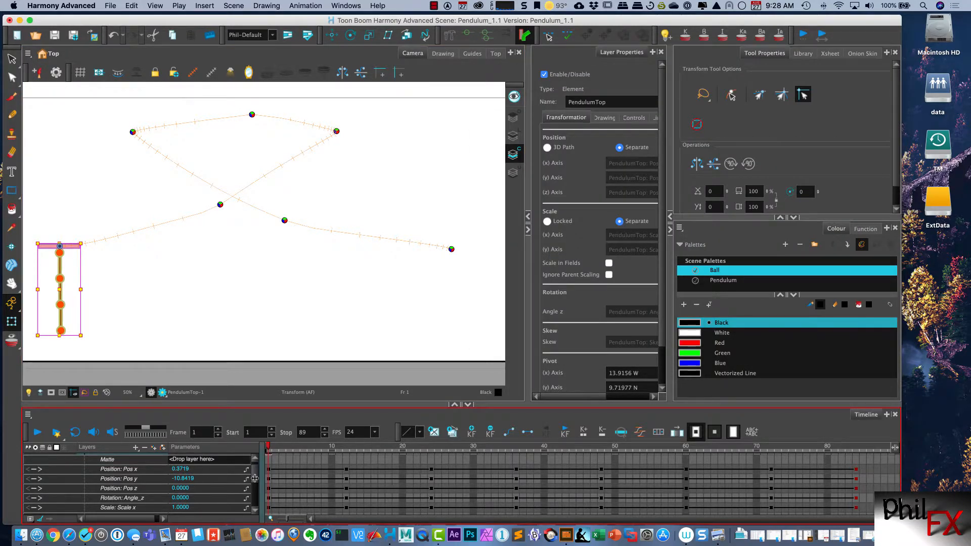
# Step: Open PendulumTop's Position: Pos y function, scrub to frame 34, select the frame 36 key, and enlarge the Bezier Editor
pyautogui.scroll(1, 255, 472)
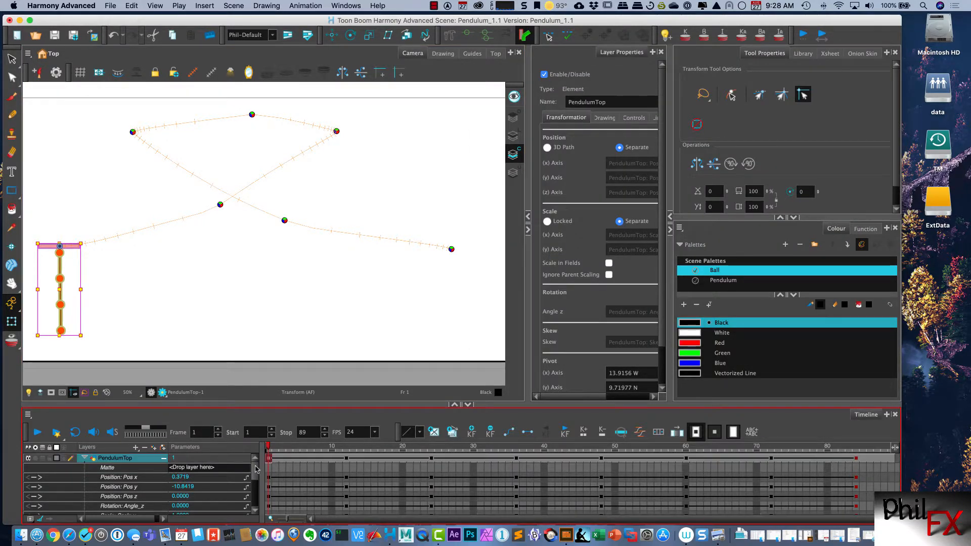
pyautogui.doubleClick(158, 487)
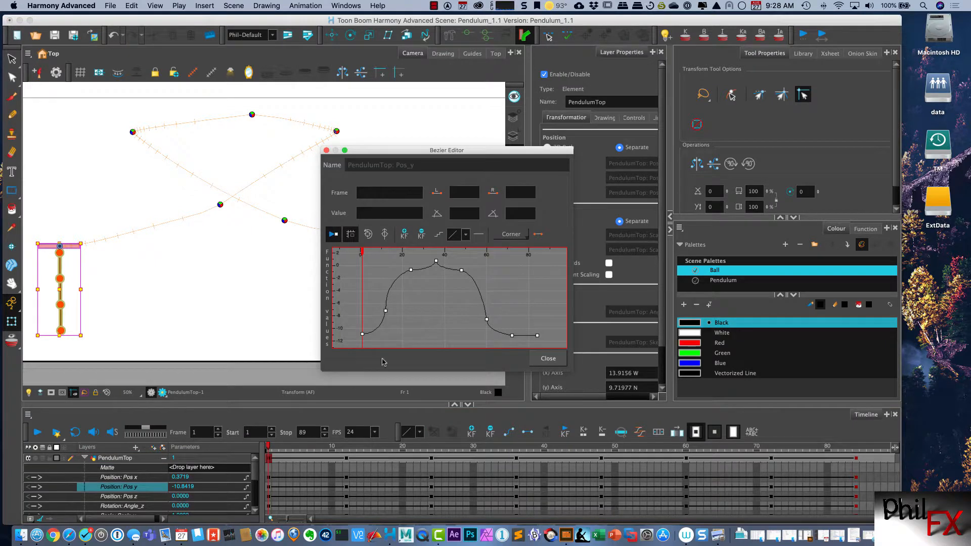
pyautogui.moveTo(465, 148); pyautogui.dragTo(631, 126)
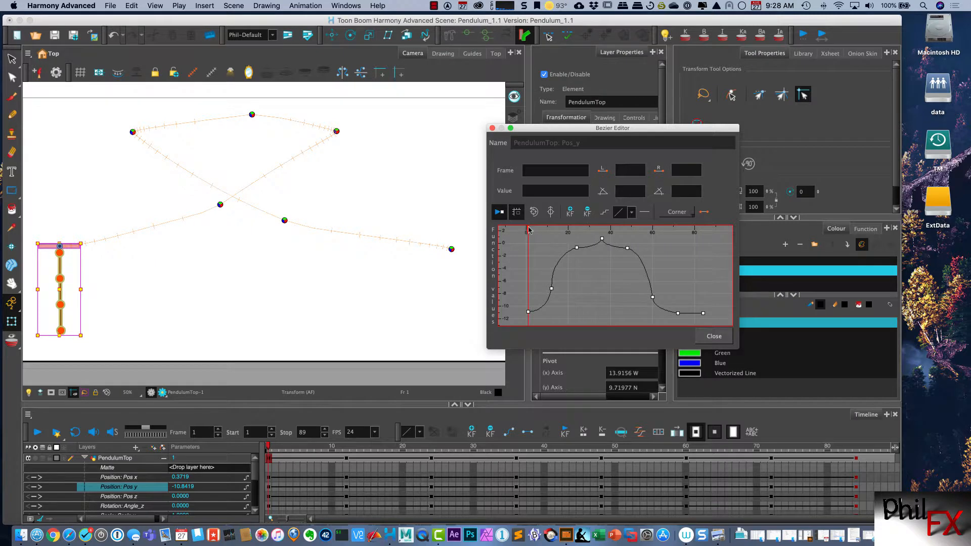
pyautogui.moveTo(528, 230)
pyautogui.mouseDown()
pyautogui.moveTo(611, 221)
pyautogui.moveTo(598, 221)
pyautogui.mouseUp()
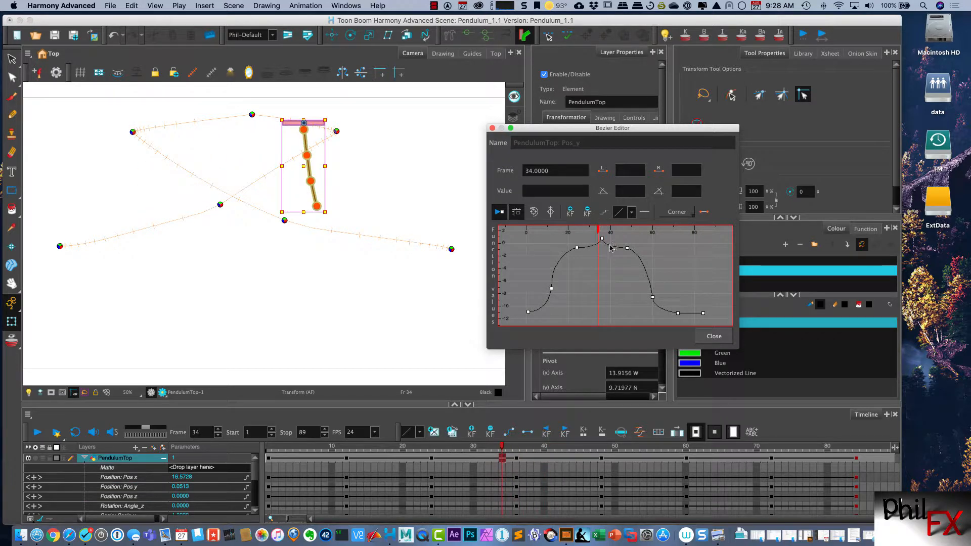
pyautogui.click(602, 238)
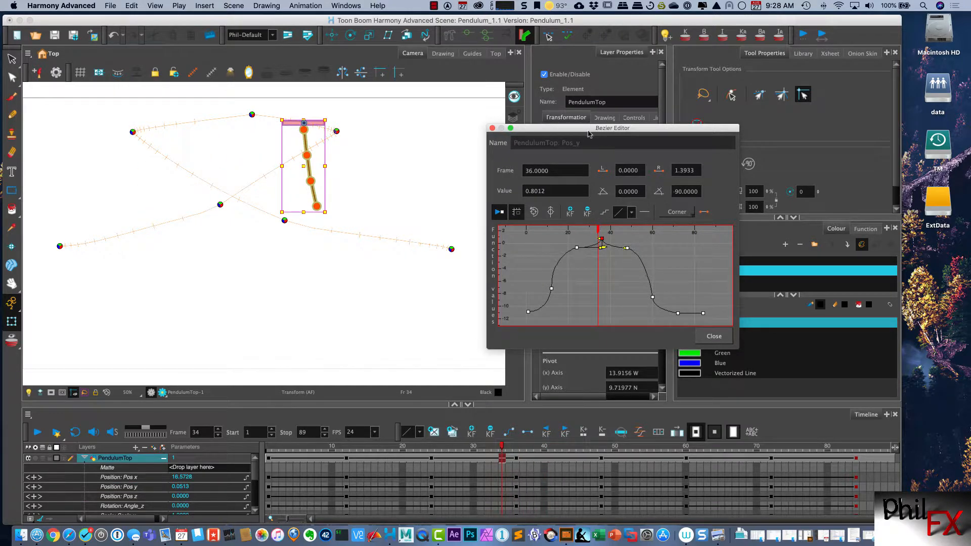
pyautogui.moveTo(591, 128); pyautogui.dragTo(564, 58)
pyautogui.moveTo(710, 267); pyautogui.dragTo(847, 351)
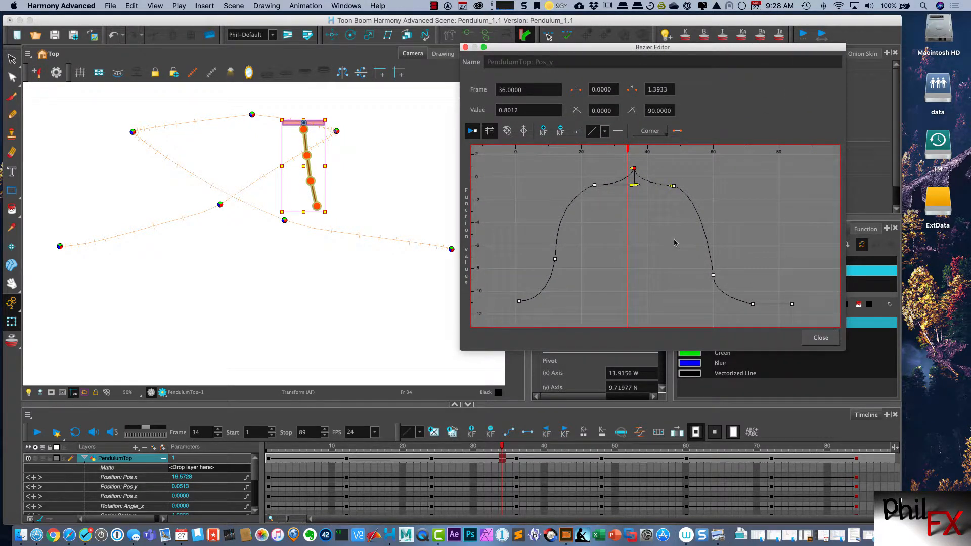
# Step: Set the Pos y frame 36 key's left handle to about 1.43 long and frame 24's right handle to about 2.48 long
pyautogui.scroll(5, 668, 256)
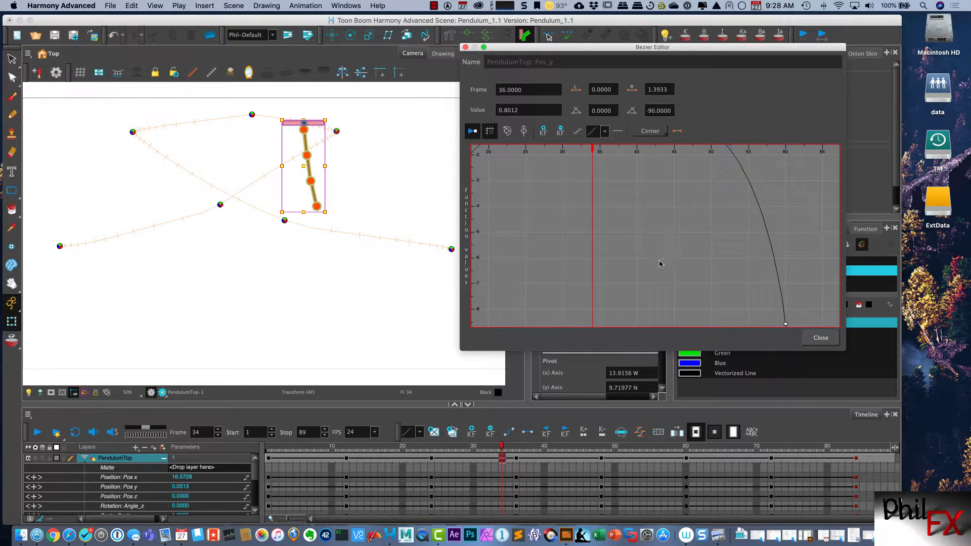
pyautogui.moveTo(636, 188); pyautogui.dragTo(654, 239)
pyautogui.moveTo(659, 275); pyautogui.dragTo(596, 259)
pyautogui.click(666, 238)
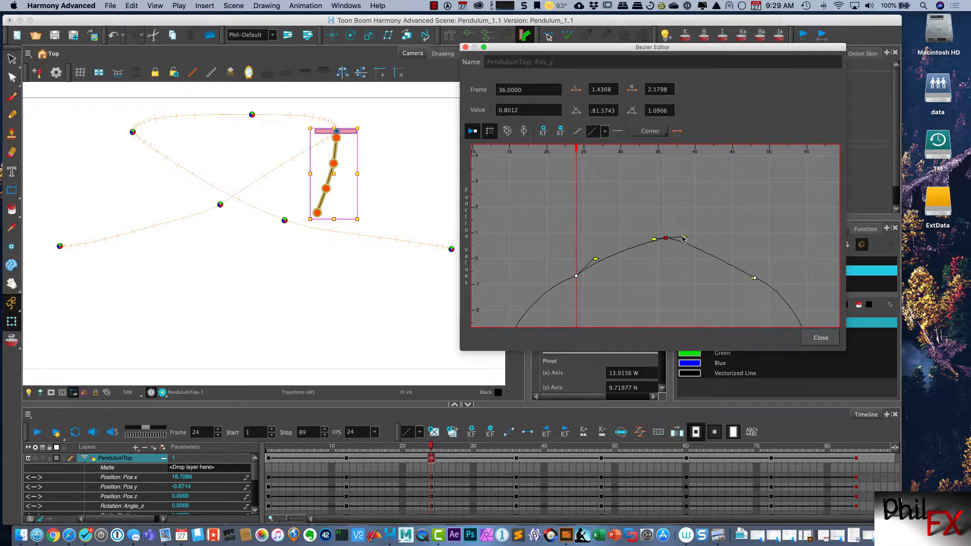
# Step: Level the frame 36 Pos y key's right handle at about 2.04 long and set frame 48's left handle to about 0.43 long
pyautogui.moveTo(683, 239); pyautogui.dragTo(683, 238)
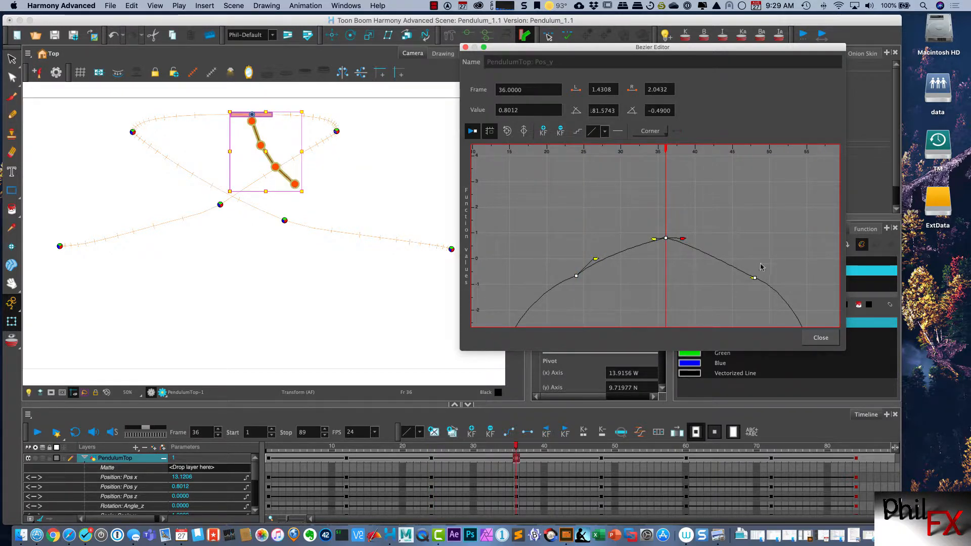
pyautogui.click(754, 277)
pyautogui.moveTo(751, 274); pyautogui.dragTo(746, 277)
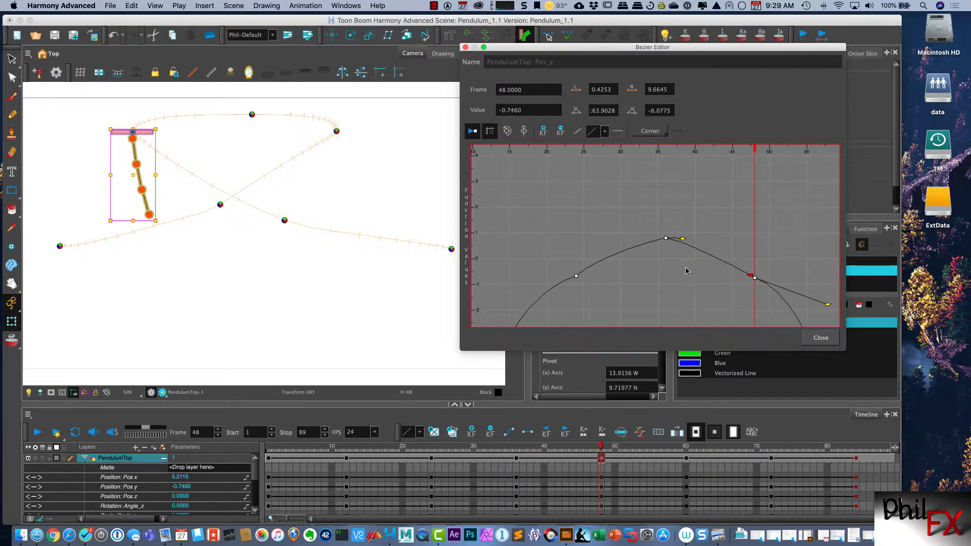
# Step: Shorten frame 24's right handle to about 0.58 and lengthen the frame 36 key's left and right handles to about 1.64 and 2.45
pyautogui.click(576, 276)
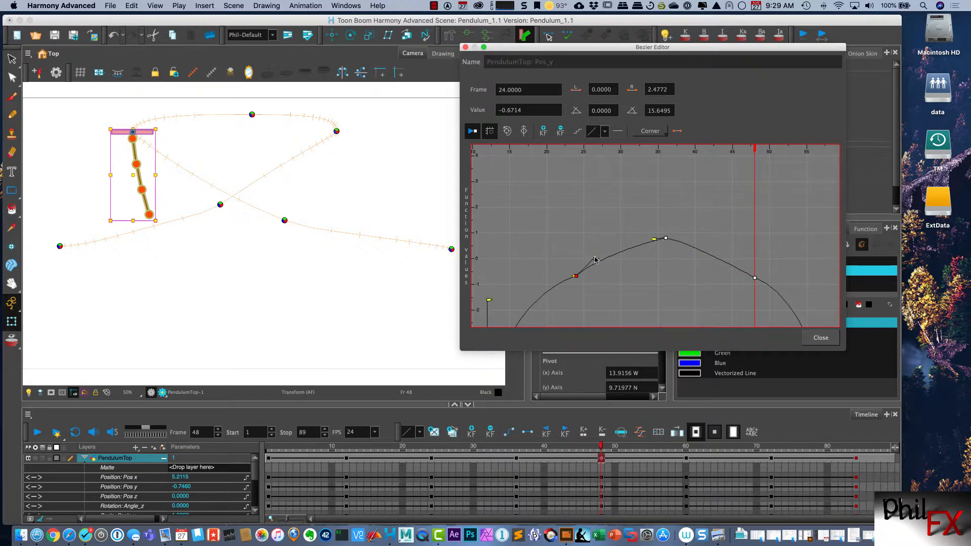
pyautogui.moveTo(595, 259); pyautogui.dragTo(582, 272)
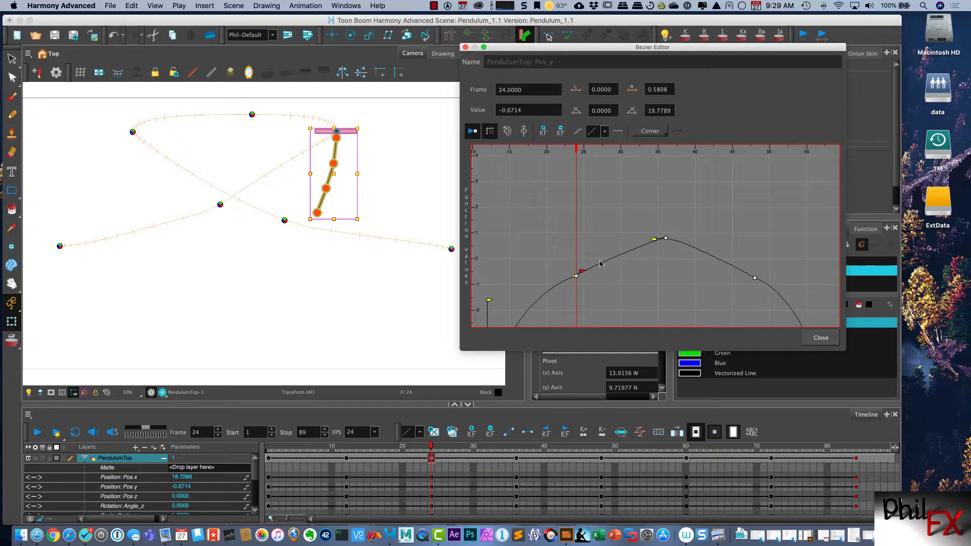
pyautogui.click(656, 241)
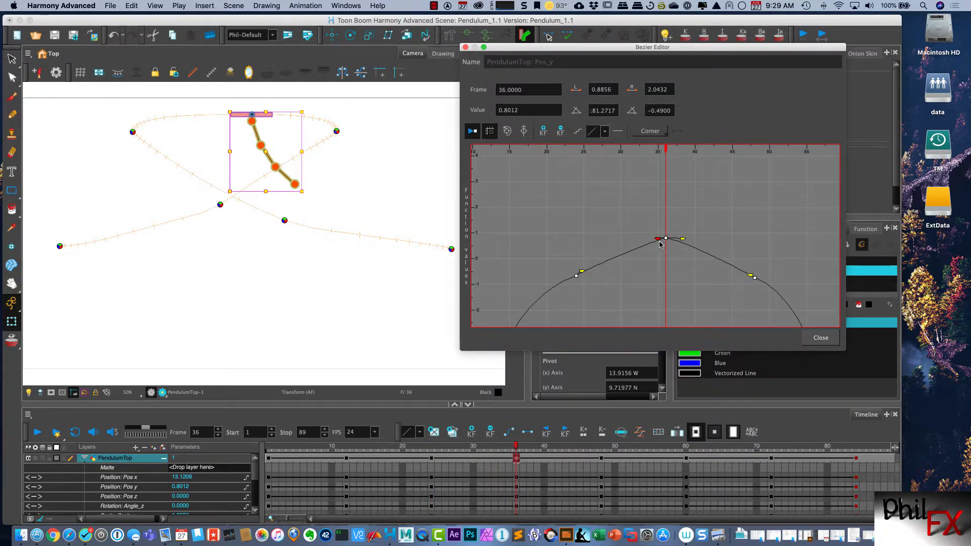
pyautogui.moveTo(659, 241); pyautogui.dragTo(687, 240)
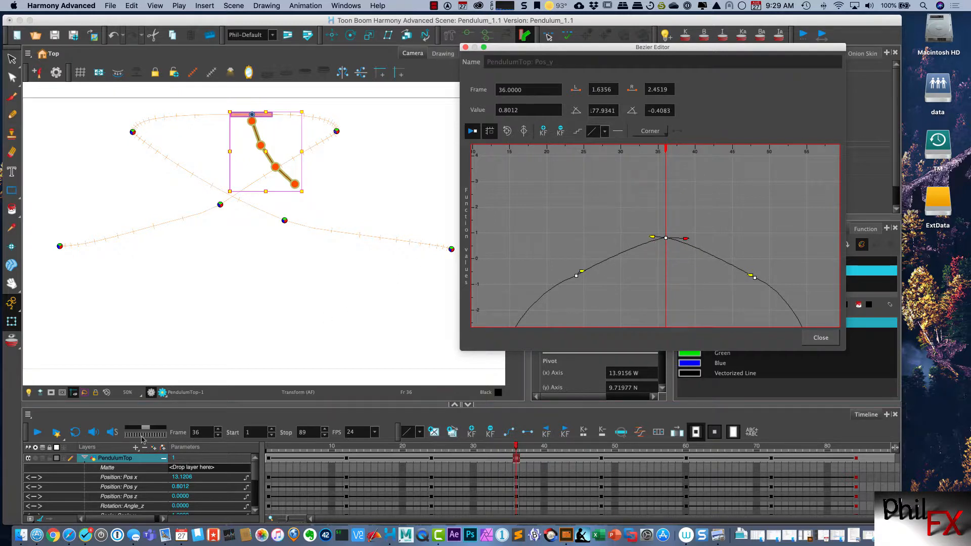
# Step: Play the animation in a loop to review the pendulum's motion, closing the Bezier Editor, and stop playback
pyautogui.click(38, 433)
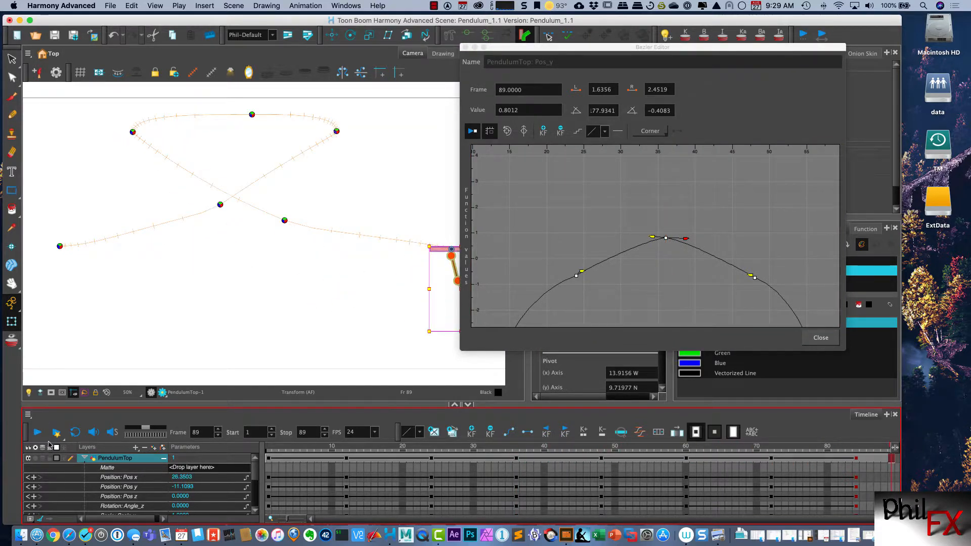
pyautogui.click(75, 432)
pyautogui.click(37, 432)
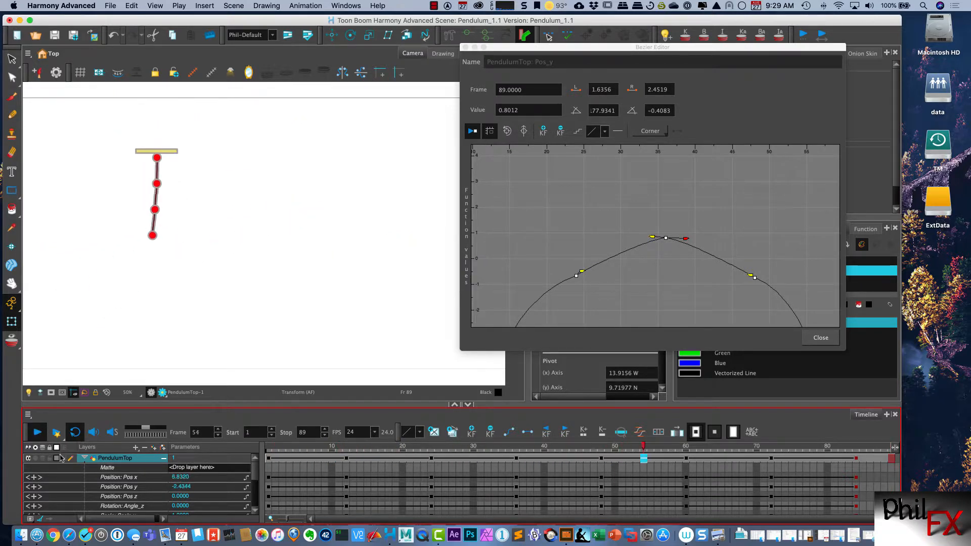
pyautogui.moveTo(504, 52); pyautogui.dragTo(598, 49)
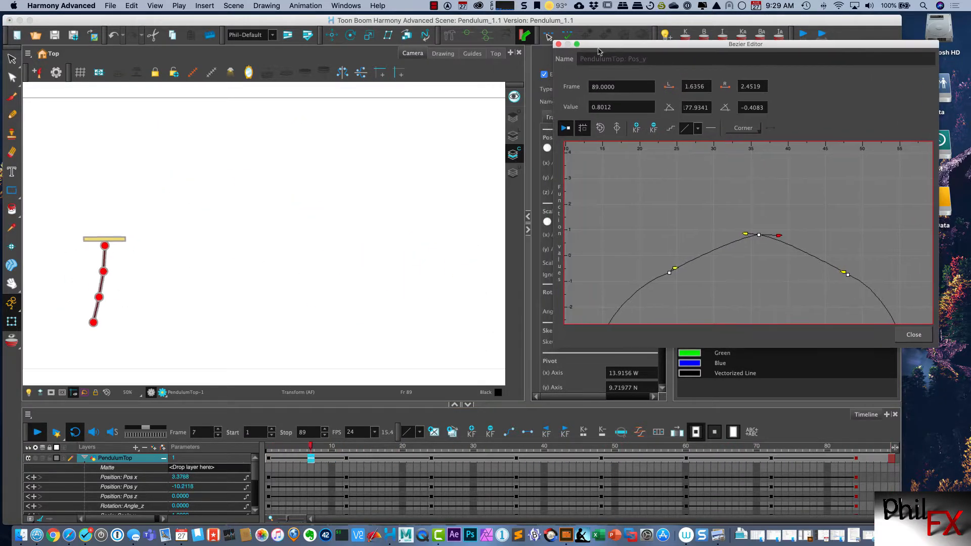
pyautogui.click(558, 44)
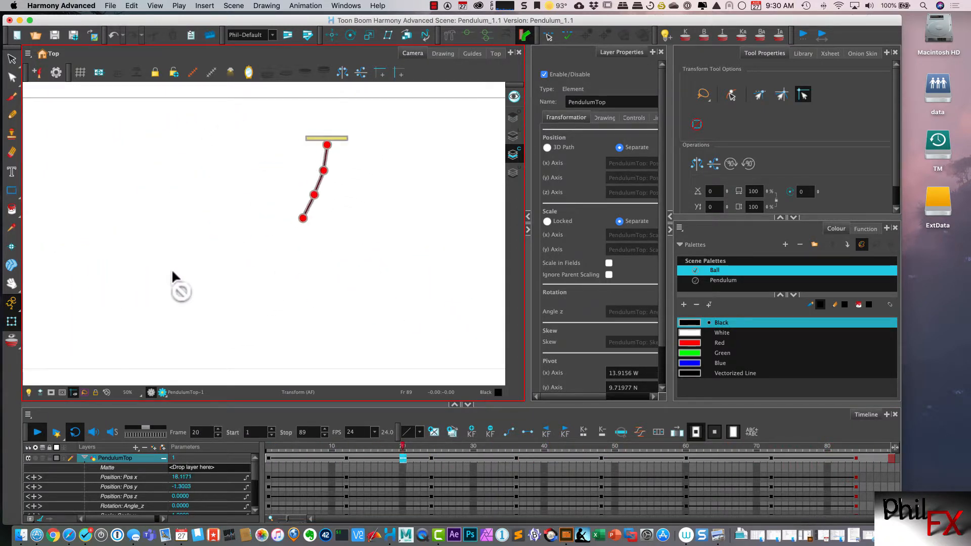
pyautogui.click(252, 432)
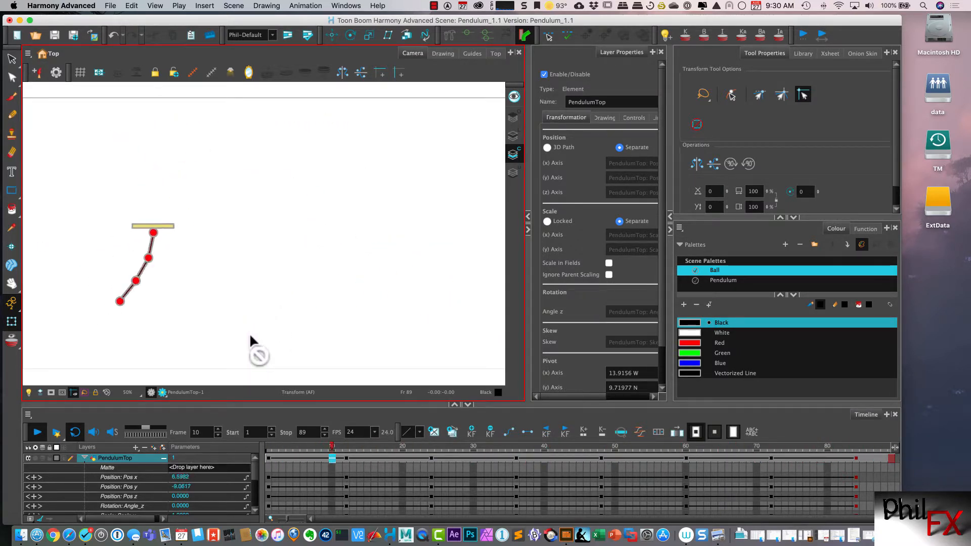
pyautogui.click(77, 431)
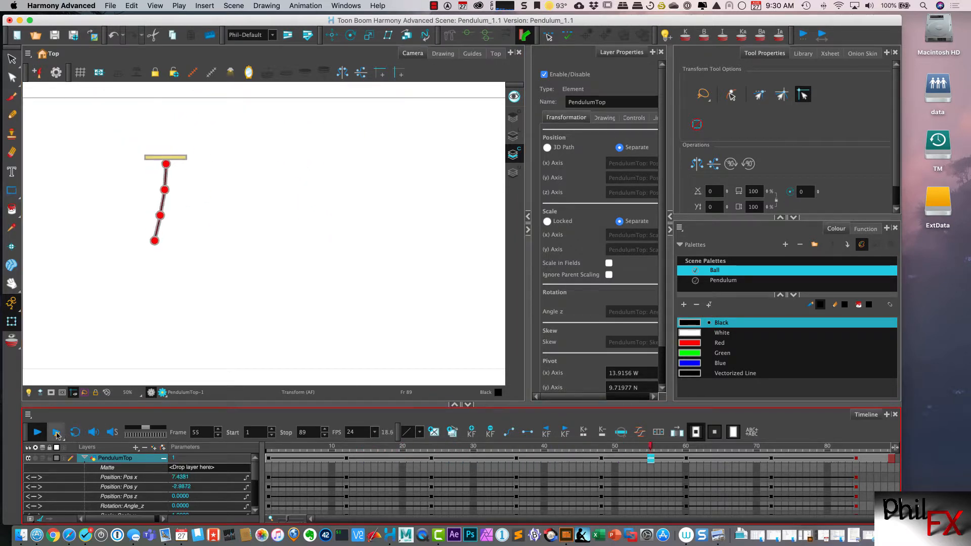
pyautogui.click(39, 433)
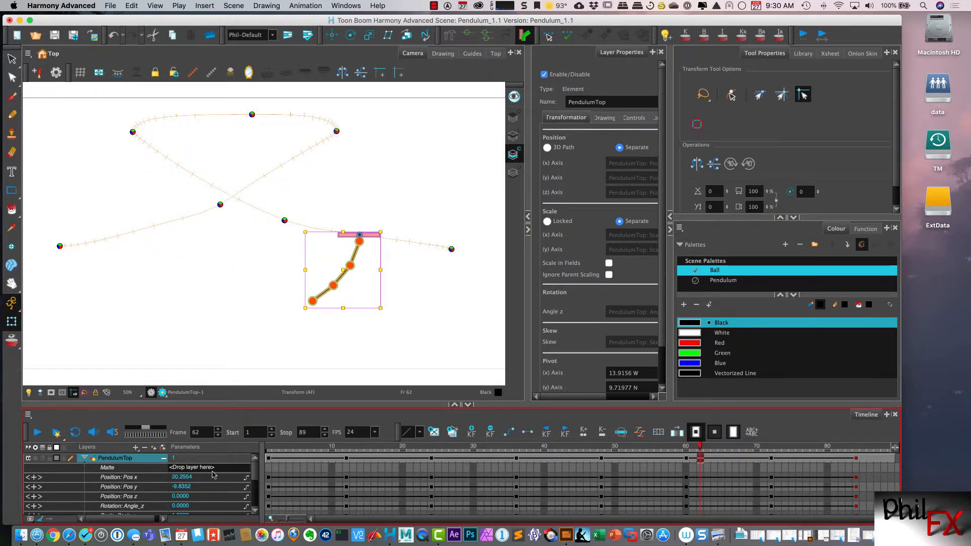
# Step: Collapse PendulumTop's parameters, select PendulumJoint1, and scrub from frame 1 to its frame 12 keyframe
pyautogui.click(164, 460)
pyautogui.click(133, 470)
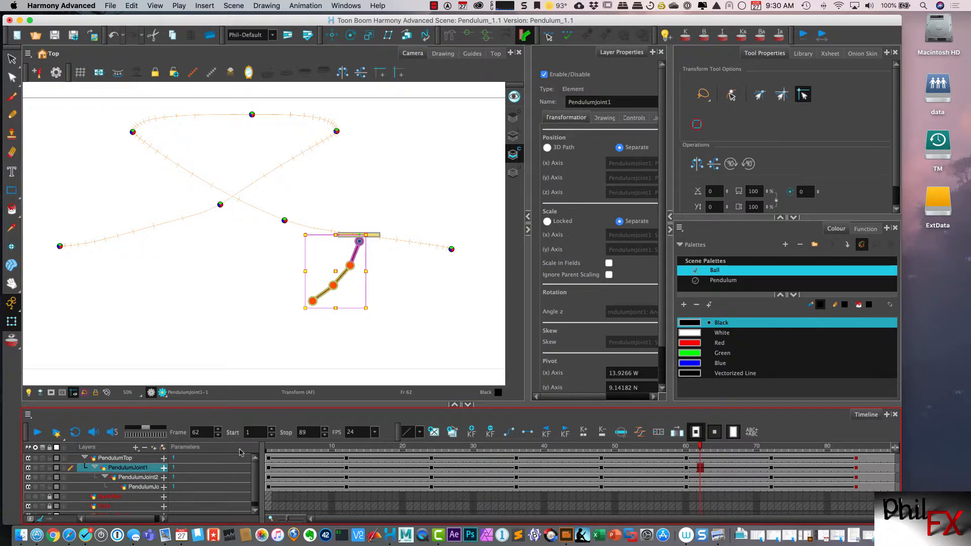
pyautogui.click(269, 447)
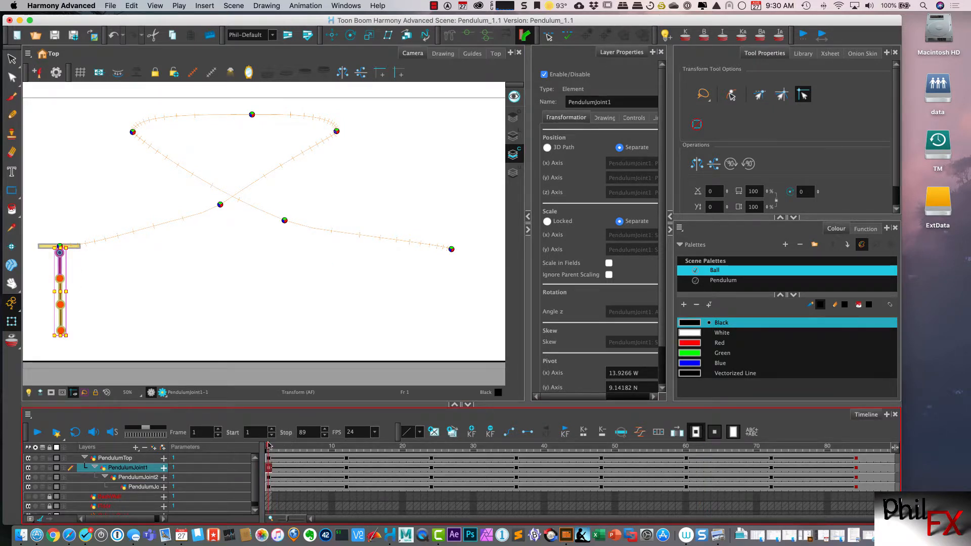
pyautogui.moveTo(268, 445); pyautogui.dragTo(344, 446)
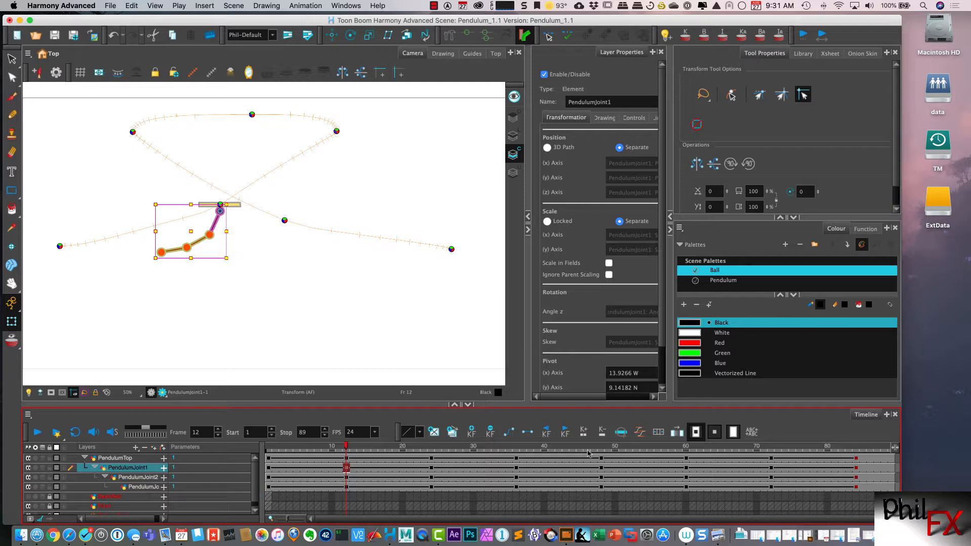
# Step: Step through PendulumJoint1's easing from frame 12 to frame 60 in Set Ease for Multiple Parameters, and close it
pyautogui.click(640, 432)
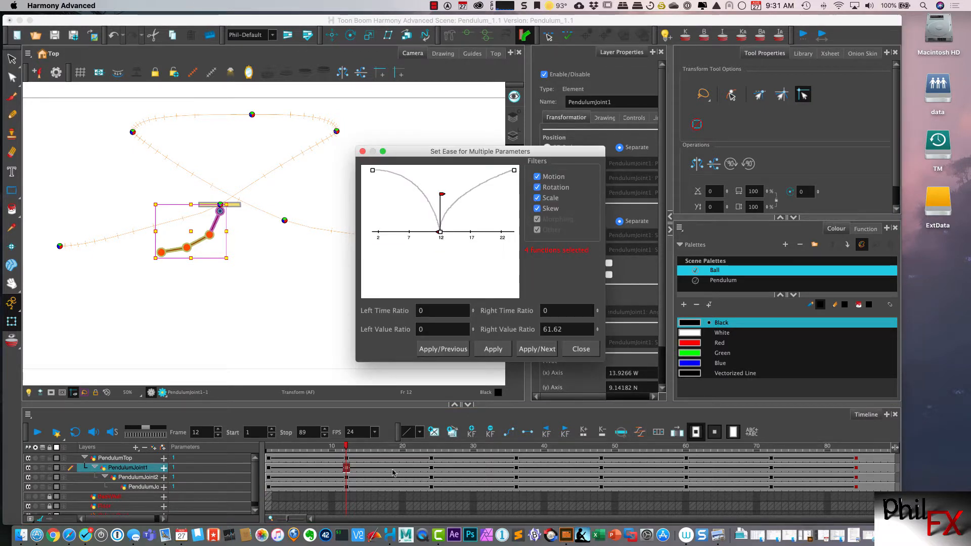
pyautogui.moveTo(484, 153); pyautogui.dragTo(507, 103)
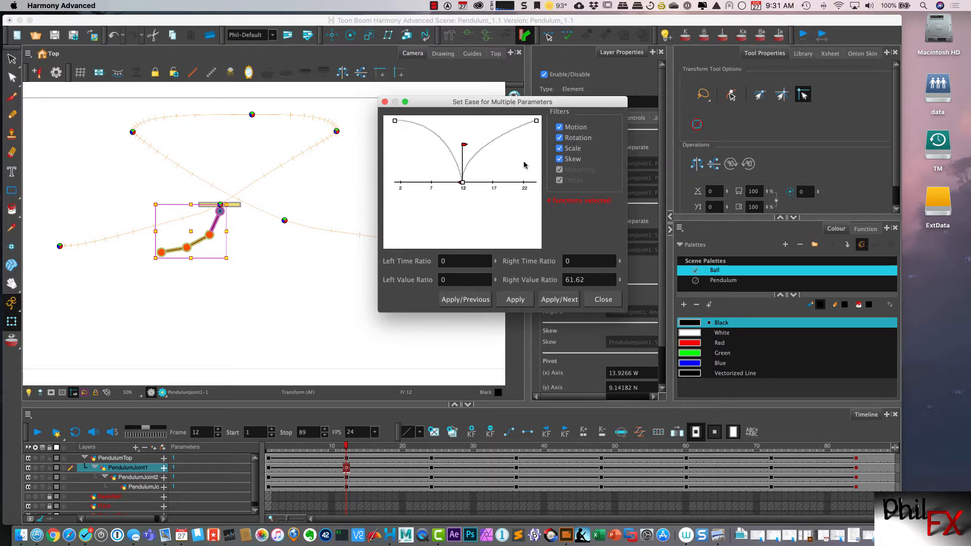
pyautogui.click(569, 300)
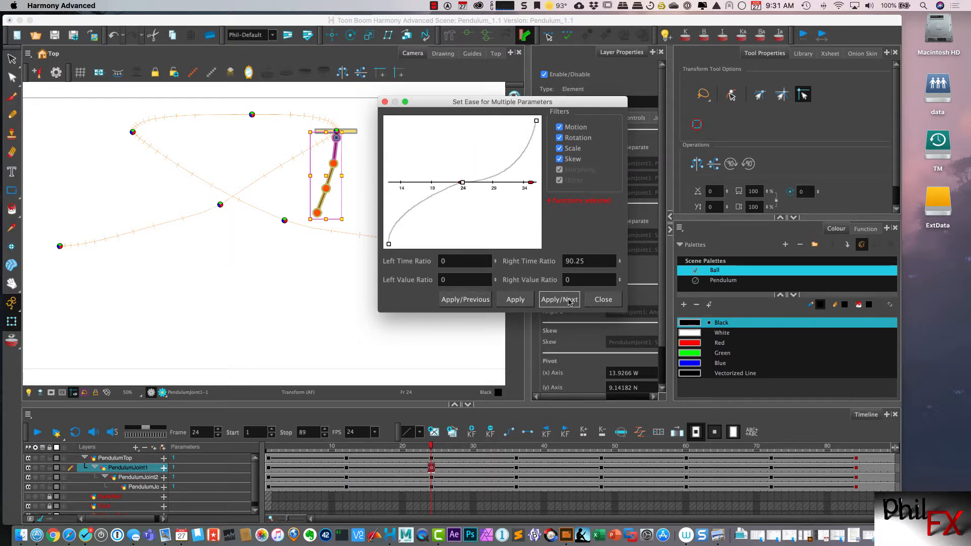
pyautogui.click(569, 300)
pyautogui.click(567, 301)
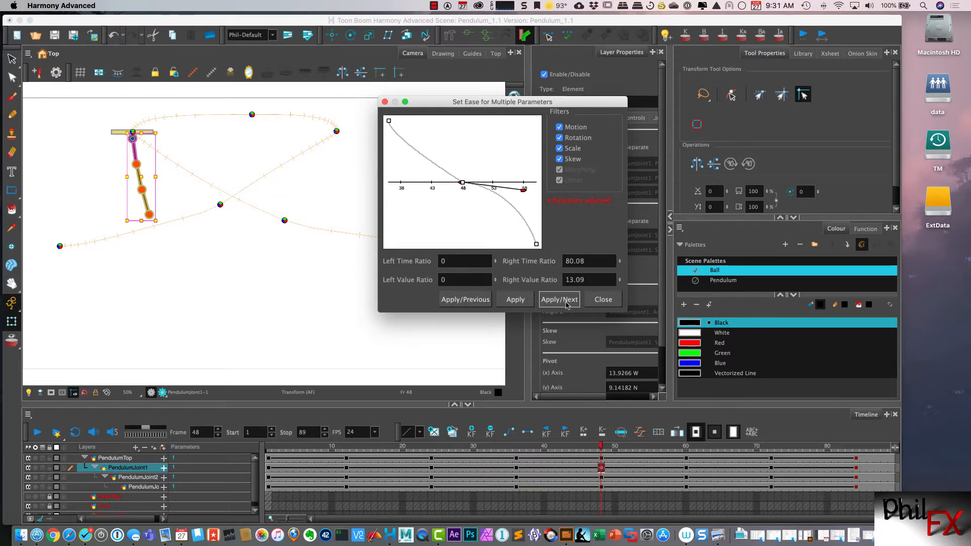
pyautogui.click(568, 301)
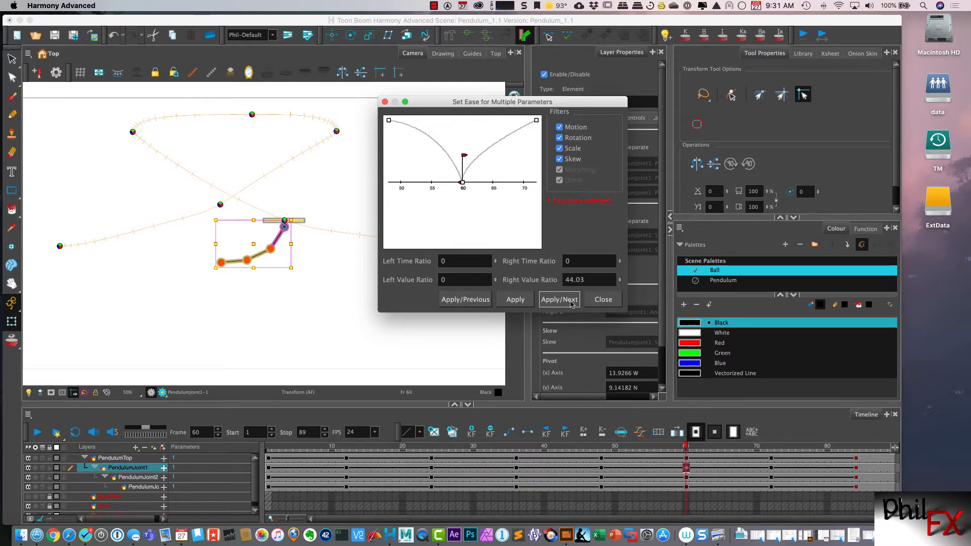
pyautogui.click(603, 300)
# Step: Expand PendulumJoint1's parameters, open its Rotation: Angle_z function, and enlarge the Bezier Editor clear of the pendulum
pyautogui.click(164, 469)
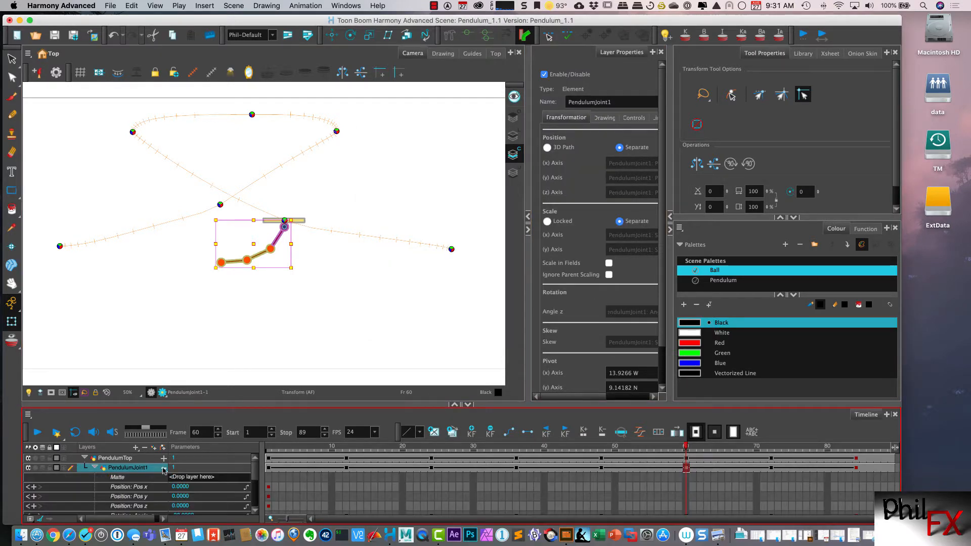
pyautogui.click(164, 468)
pyautogui.click(163, 468)
pyautogui.scroll(-3, 256, 475)
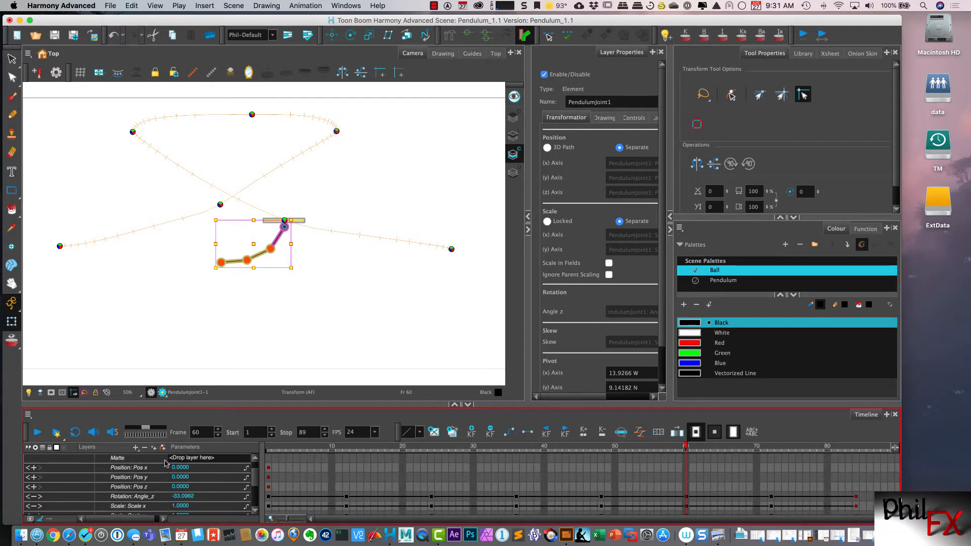
pyautogui.click(163, 497)
pyautogui.doubleClick(163, 496)
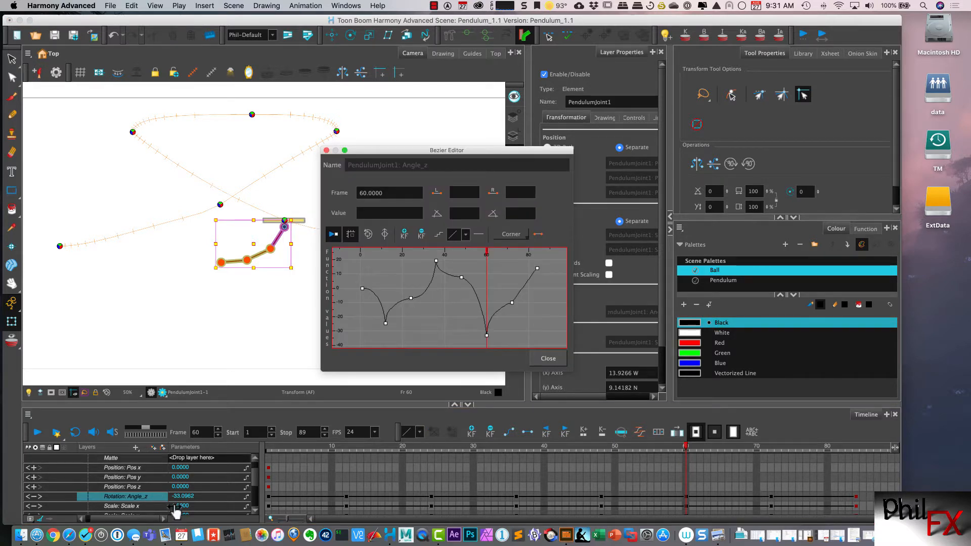
pyautogui.moveTo(493, 151); pyautogui.dragTo(576, 31)
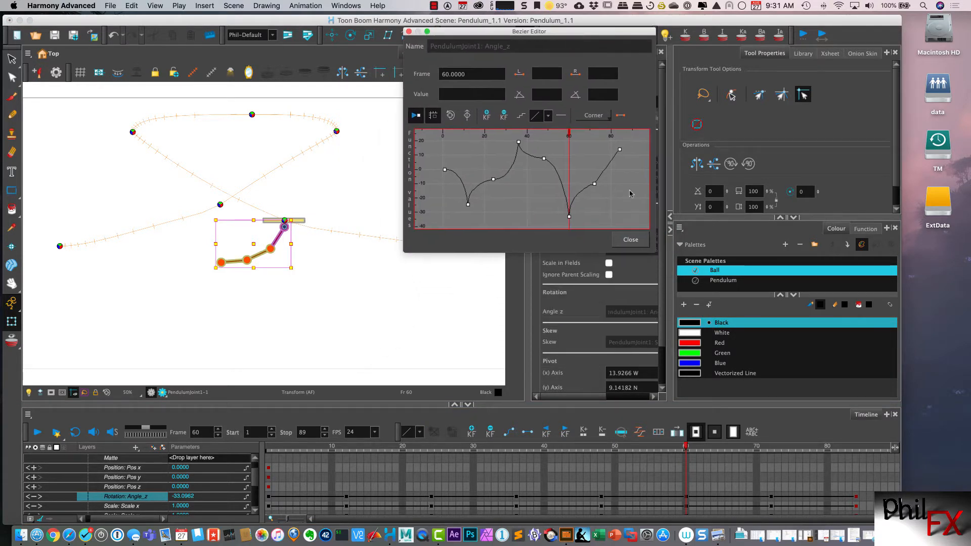
pyautogui.moveTo(652, 251); pyautogui.dragTo(849, 369)
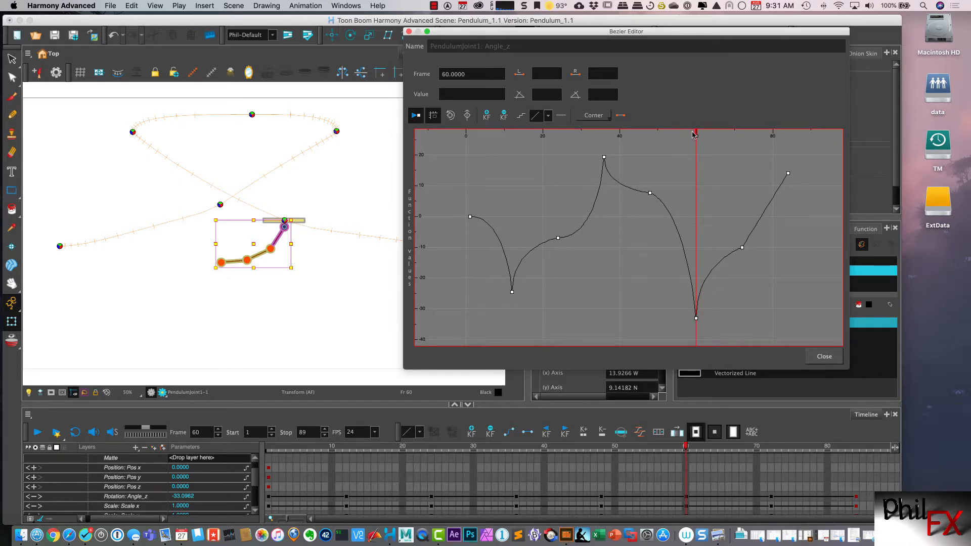
# Step: Scrub the joint's swing around frames 12 to 24 and raise the frame 24 Angle_z key to about 2.76
pyautogui.moveTo(696, 130); pyautogui.dragTo(613, 134)
pyautogui.moveTo(679, 139); pyautogui.dragTo(514, 158)
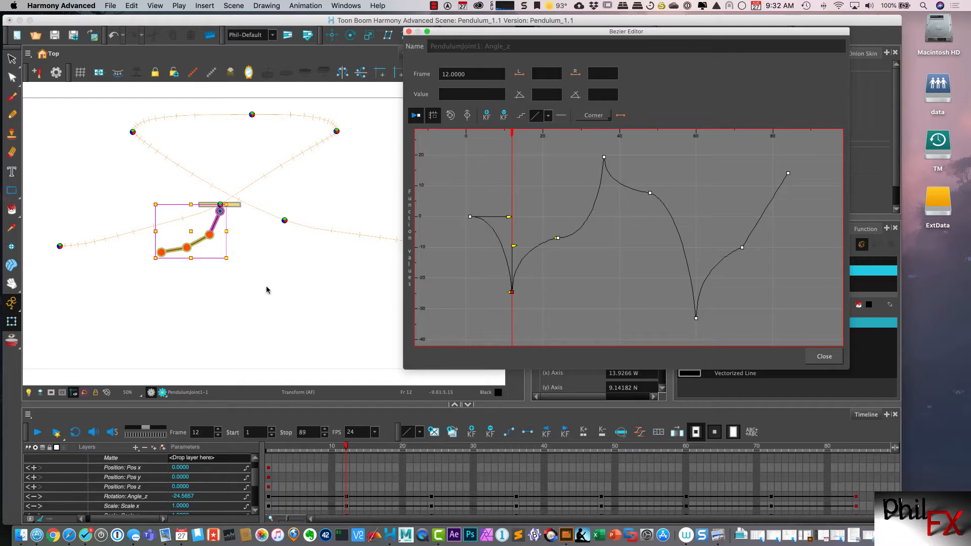
pyautogui.moveTo(513, 133); pyautogui.dragTo(554, 141)
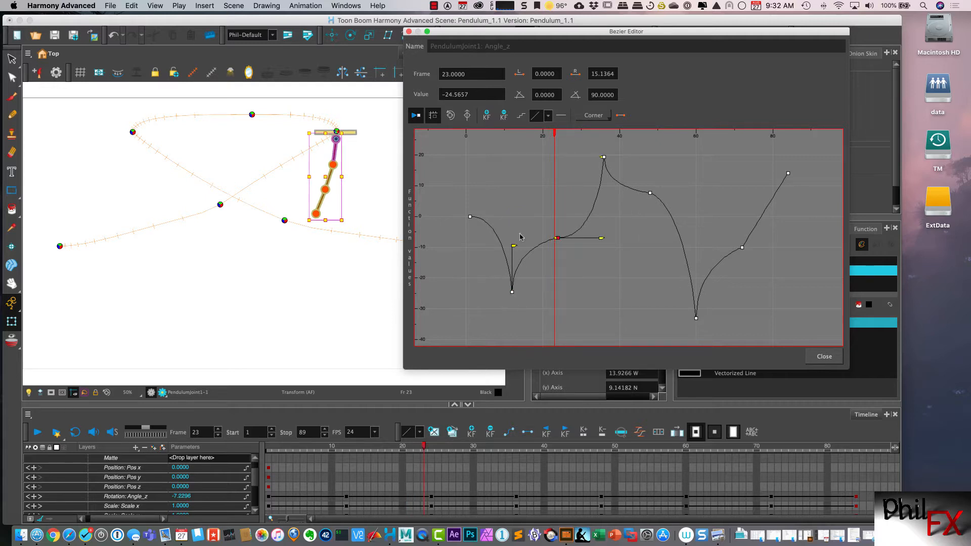
pyautogui.moveTo(553, 136)
pyautogui.mouseDown()
pyautogui.moveTo(522, 134)
pyautogui.moveTo(552, 140)
pyautogui.mouseUp()
pyautogui.click(558, 238)
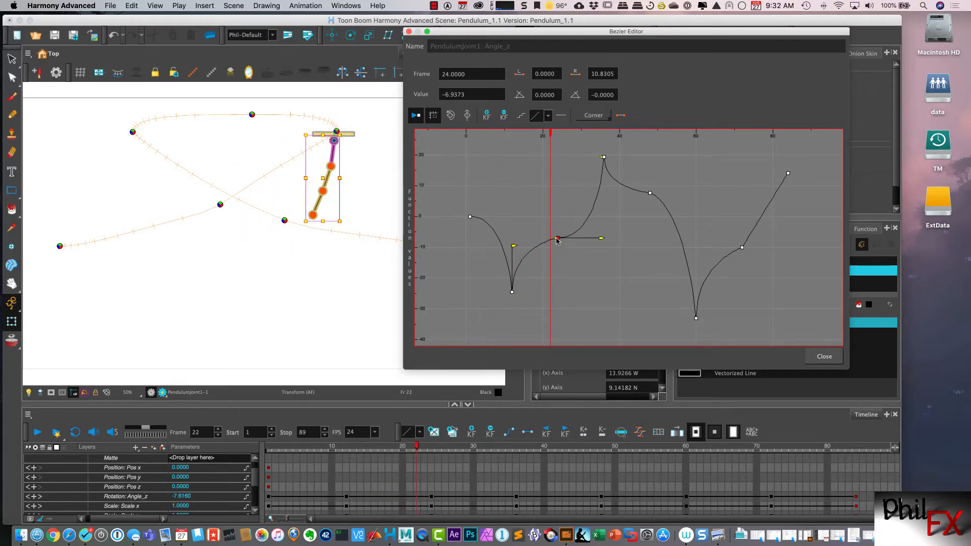
pyautogui.moveTo(553, 134); pyautogui.dragTo(558, 135)
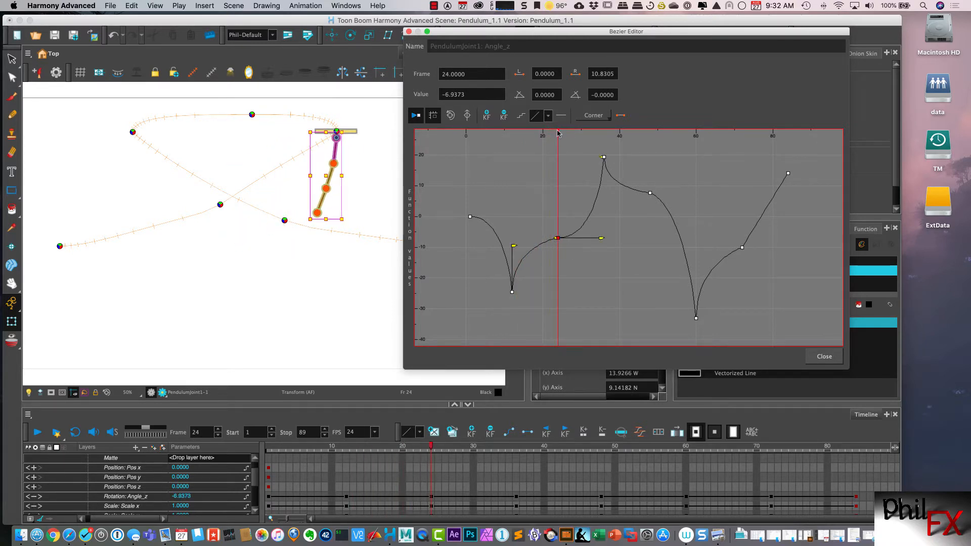
pyautogui.moveTo(558, 240); pyautogui.dragTo(558, 208)
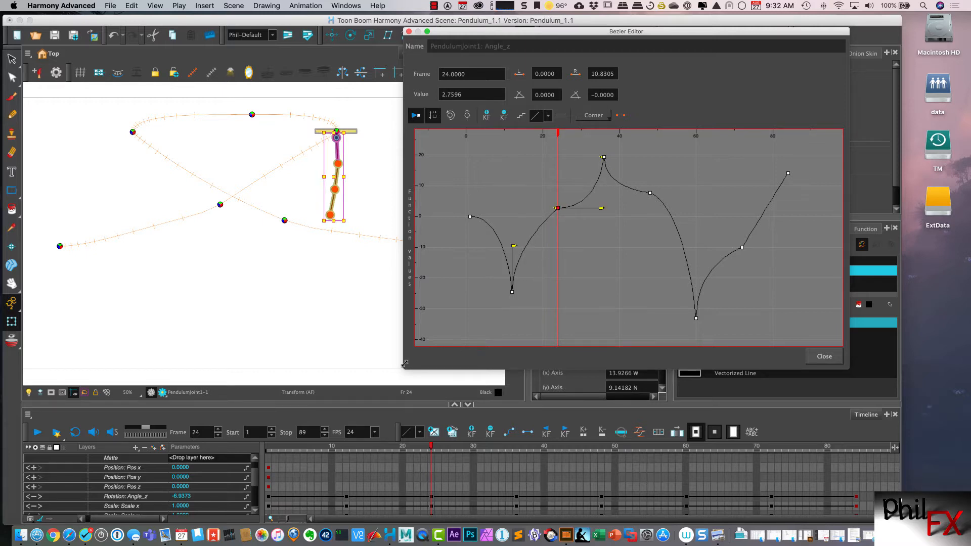
# Step: Go to frame 48 and set its Angle_z key's right handle to about 12.2 long at about 13.62°
pyautogui.moveTo(556, 134); pyautogui.dragTo(650, 148)
pyautogui.click(650, 193)
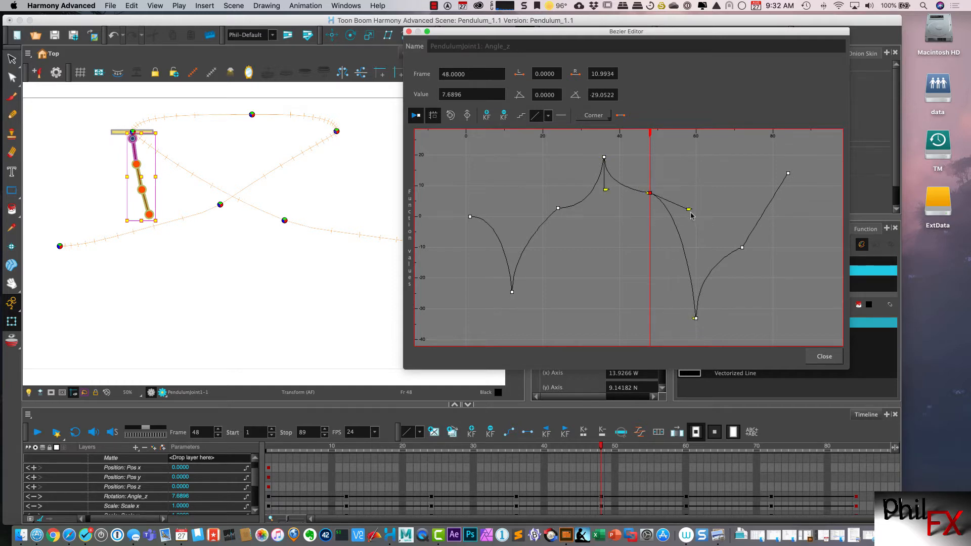
pyautogui.moveTo(690, 209)
pyautogui.mouseDown()
pyautogui.moveTo(681, 209)
pyautogui.moveTo(696, 203)
pyautogui.mouseUp()
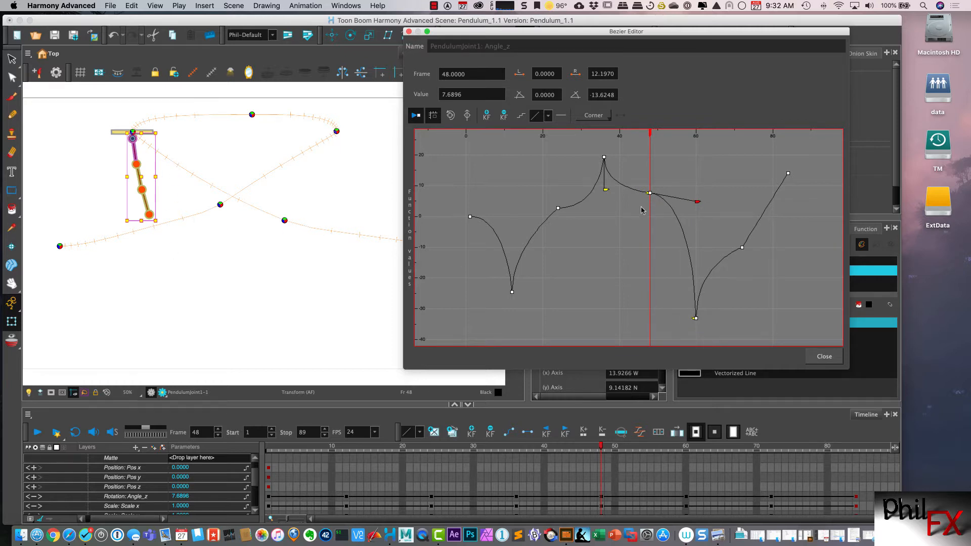
# Step: Lower the frame 48 Angle_z key to about -12.03 with a left handle about 5.44 long, and the frame 60 key to about -40.16
pyautogui.moveTo(650, 194)
pyautogui.mouseDown()
pyautogui.moveTo(650, 203)
pyautogui.moveTo(651, 195)
pyautogui.mouseUp()
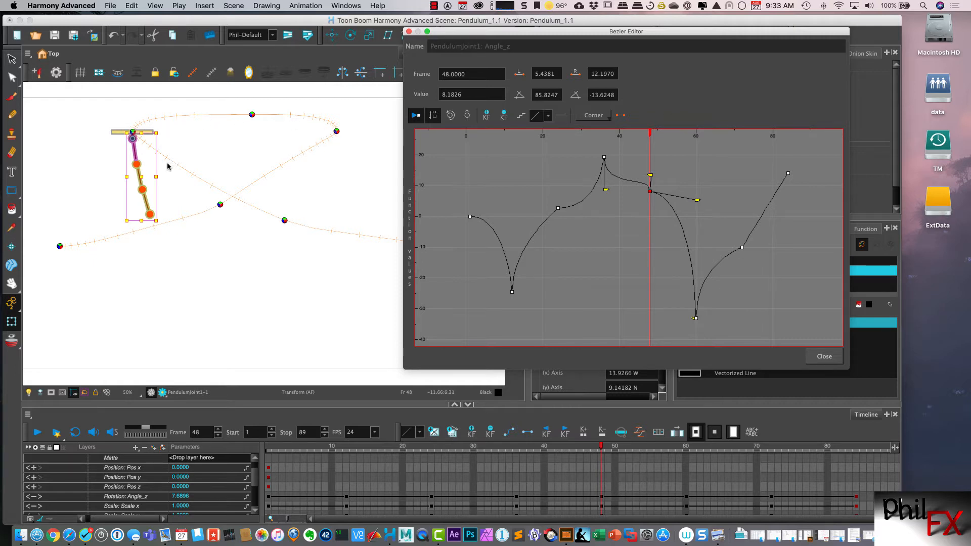
pyautogui.moveTo(651, 192); pyautogui.dragTo(651, 260)
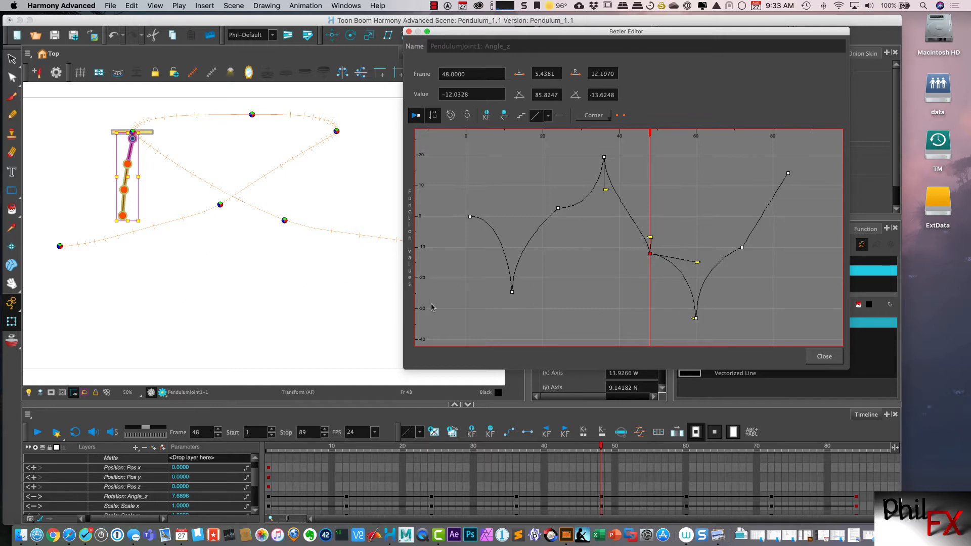
pyautogui.moveTo(651, 133); pyautogui.dragTo(697, 150)
pyautogui.click(696, 319)
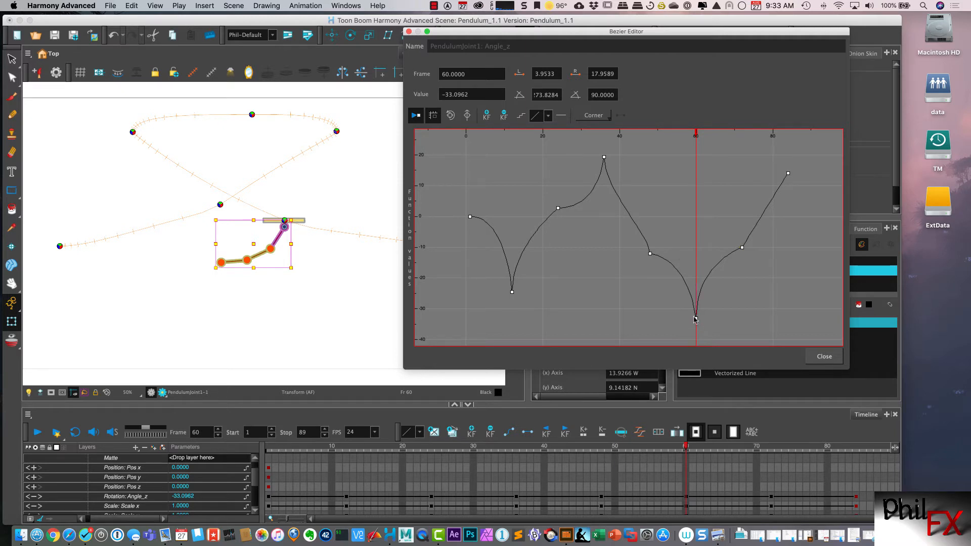
pyautogui.moveTo(695, 319); pyautogui.dragTo(696, 340)
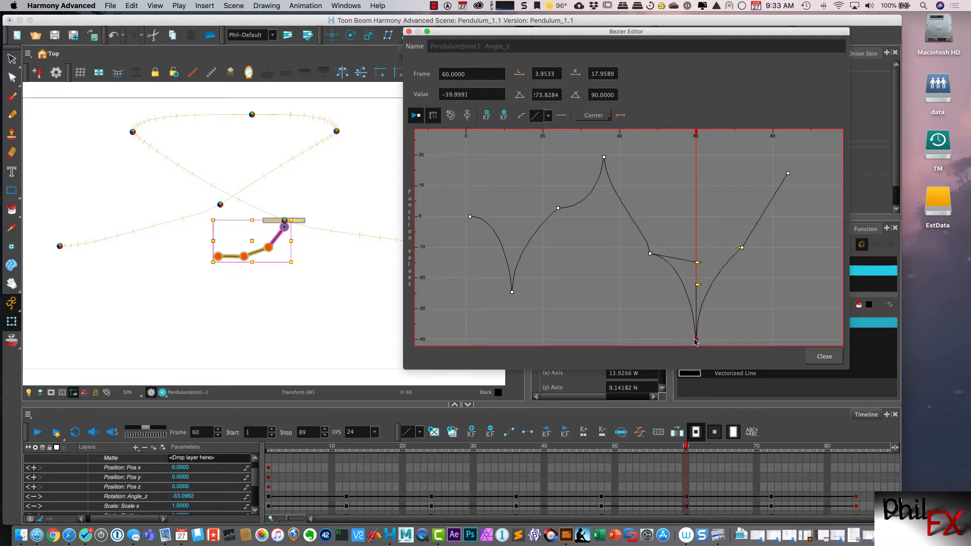
# Step: Enlarge the Bezier Editor and move it clear of the motion path, and raise the frame 72 Angle_z key to about -5.38
pyautogui.moveTo(848, 373); pyautogui.dragTo(869, 410)
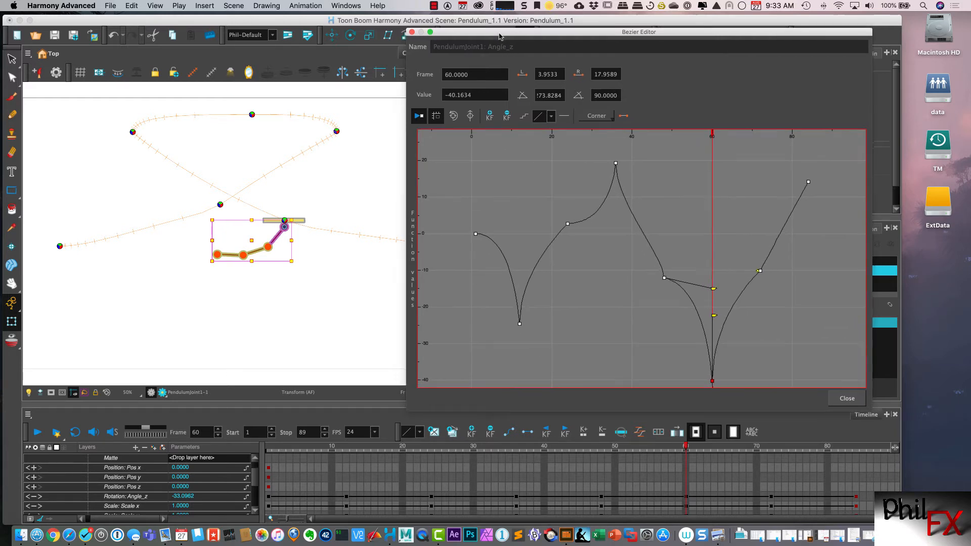
pyautogui.moveTo(490, 37); pyautogui.dragTo(555, 39)
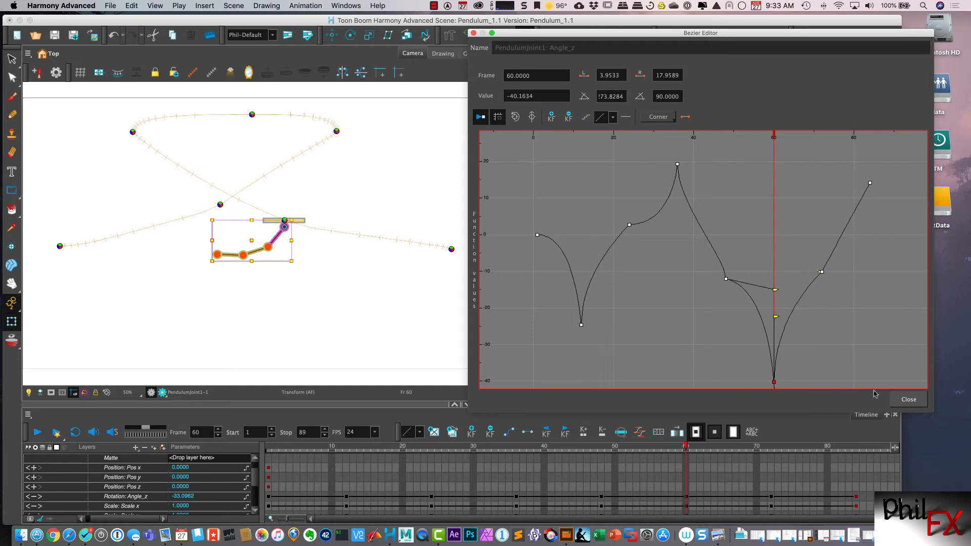
pyautogui.moveTo(774, 134); pyautogui.dragTo(819, 137)
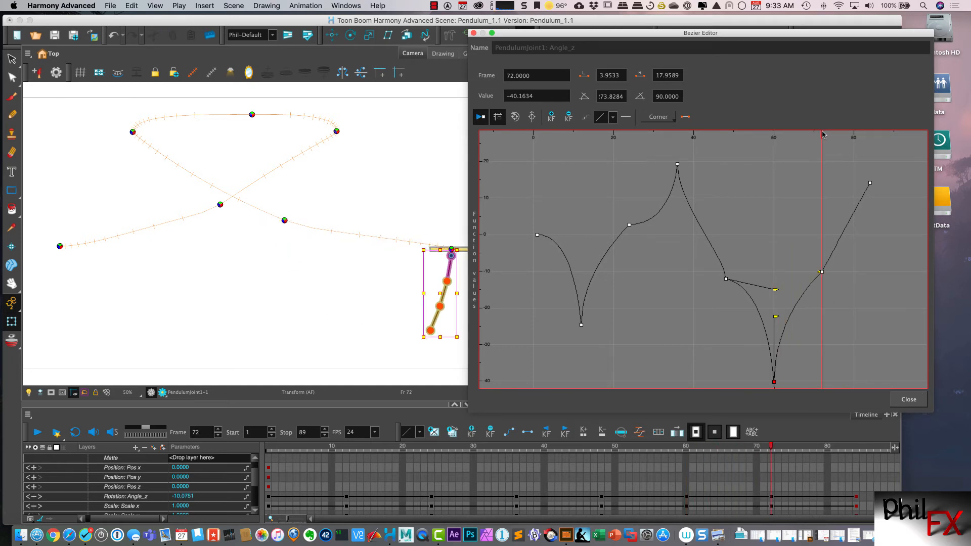
pyautogui.click(822, 273)
pyautogui.moveTo(822, 273); pyautogui.dragTo(821, 263)
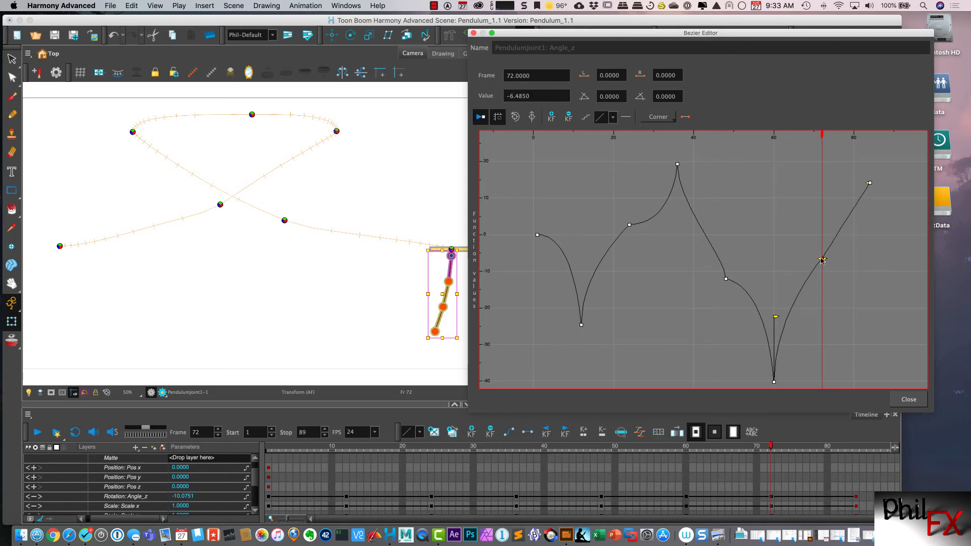
pyautogui.moveTo(821, 259); pyautogui.dragTo(821, 255)
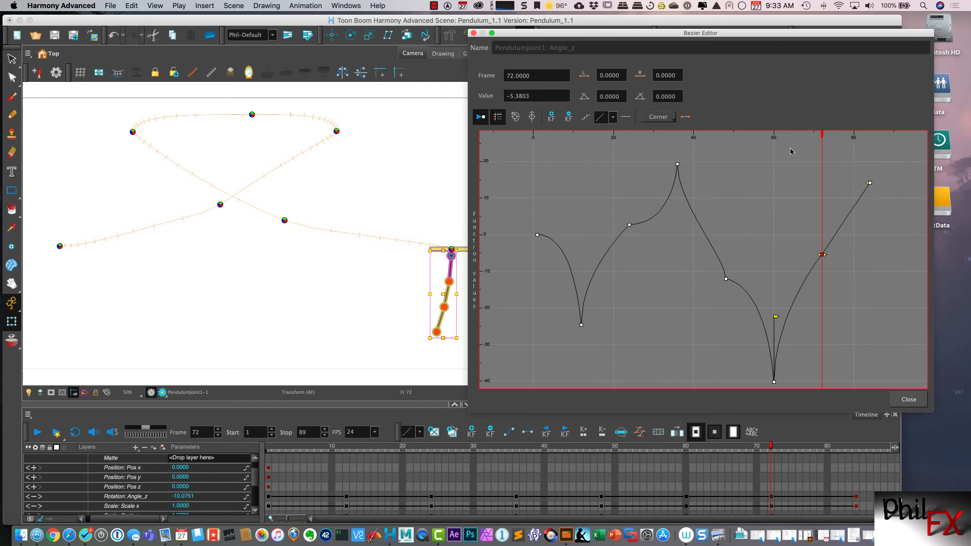
# Step: Scrub the joint's swing back to frame 1, and close the Bezier Editor with PendulumJoint1's parameters collapsed
pyautogui.moveTo(827, 138); pyautogui.dragTo(515, 169)
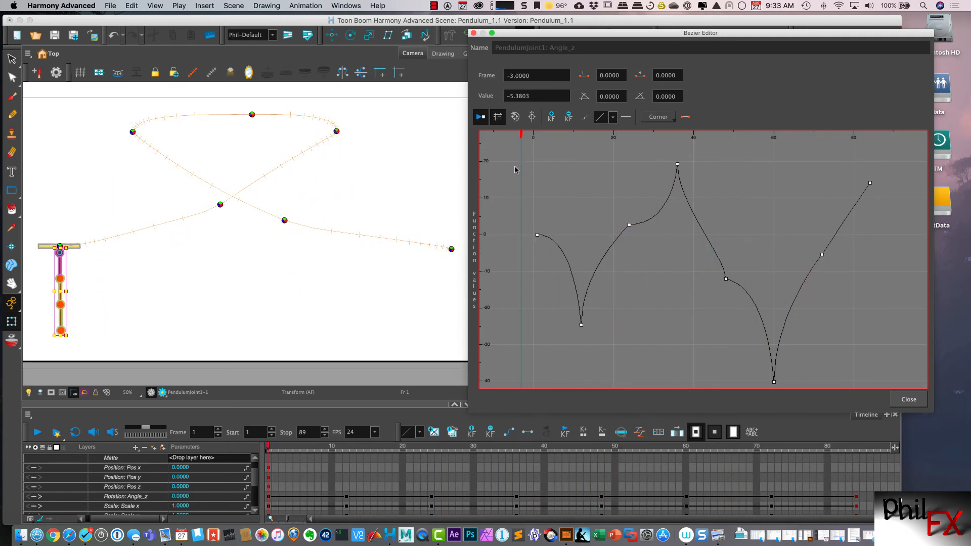
pyautogui.moveTo(256, 479); pyautogui.dragTo(256, 476)
pyautogui.click(164, 468)
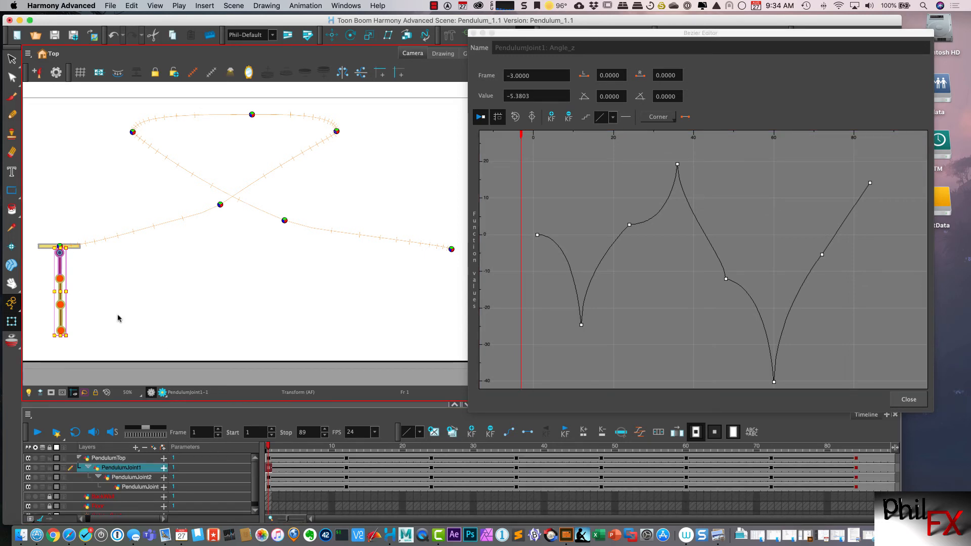
pyautogui.click(473, 34)
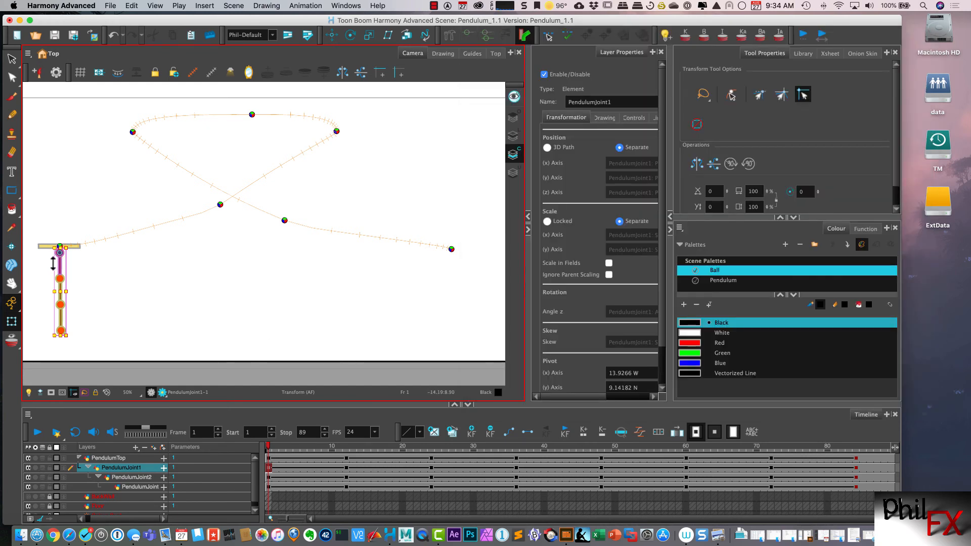